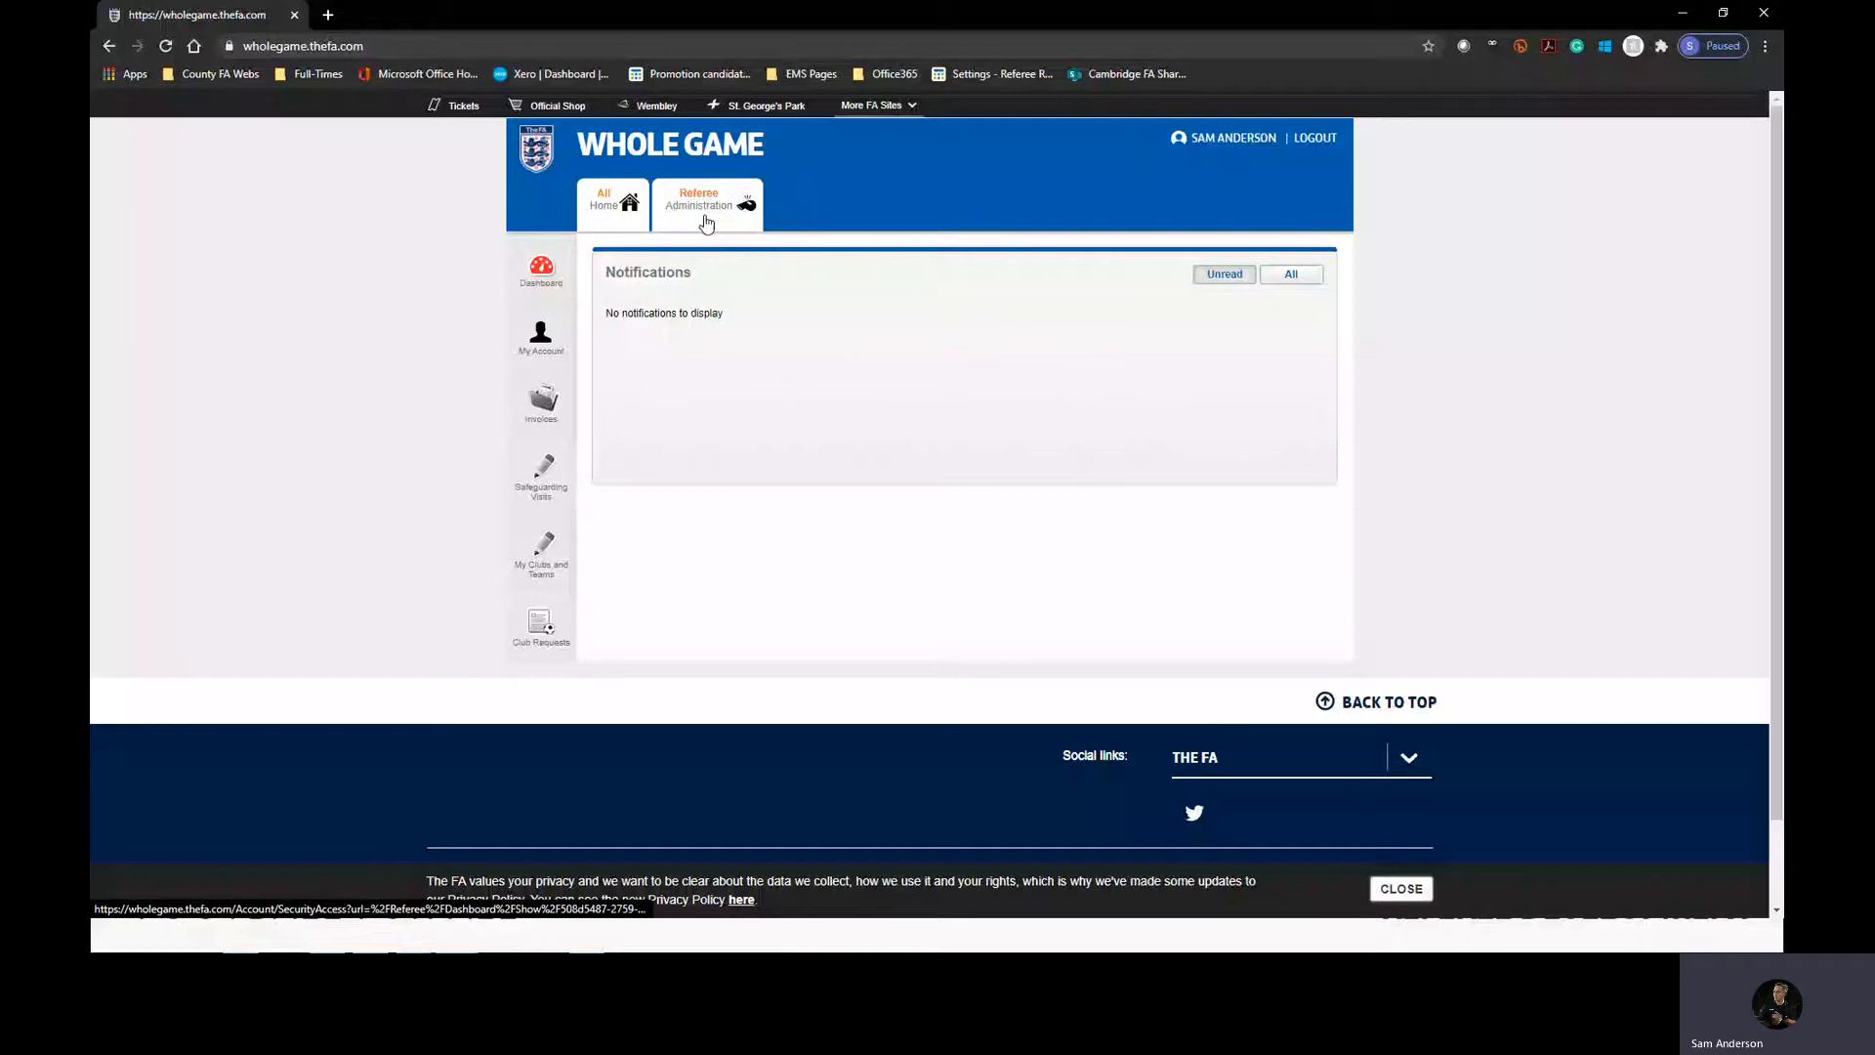
Open the referee administration area and choose Cambridge & District Colts League - Cambridgeshire FA as the new match's competition.
left_click(707, 223)
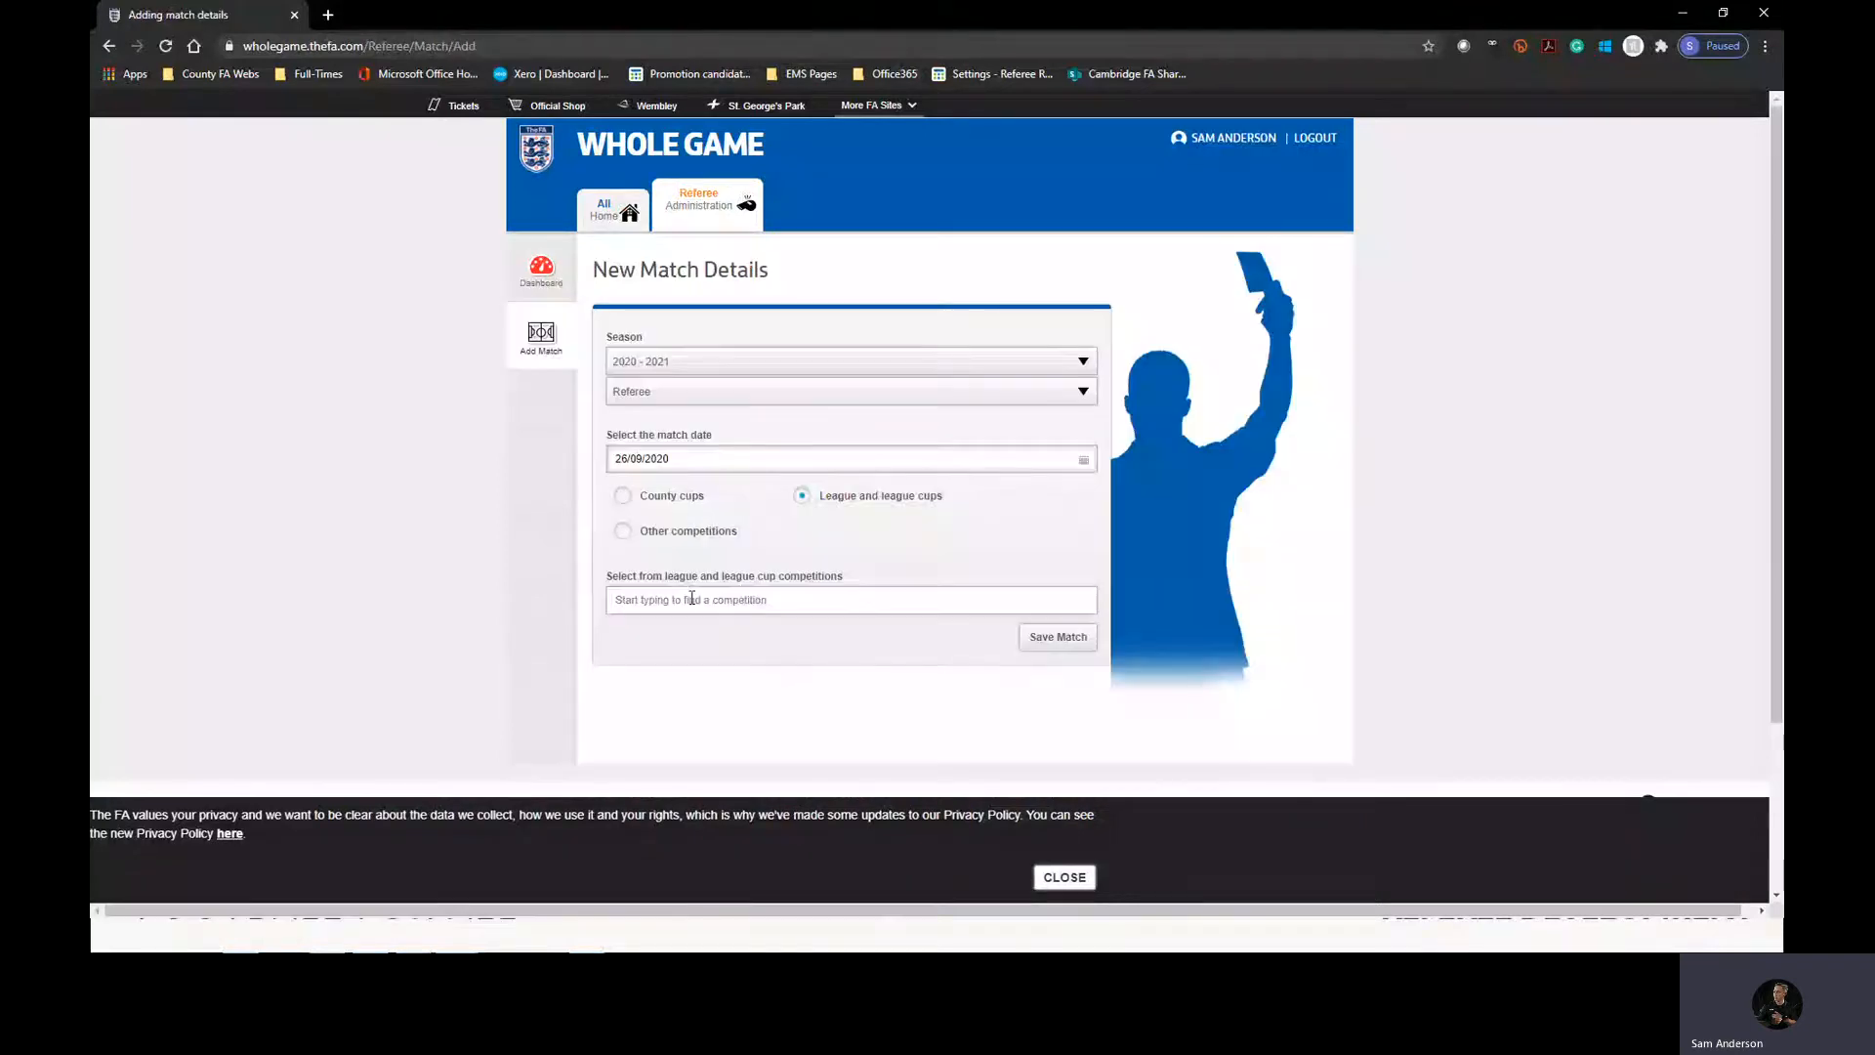
type("Cambridgeshire Colts")
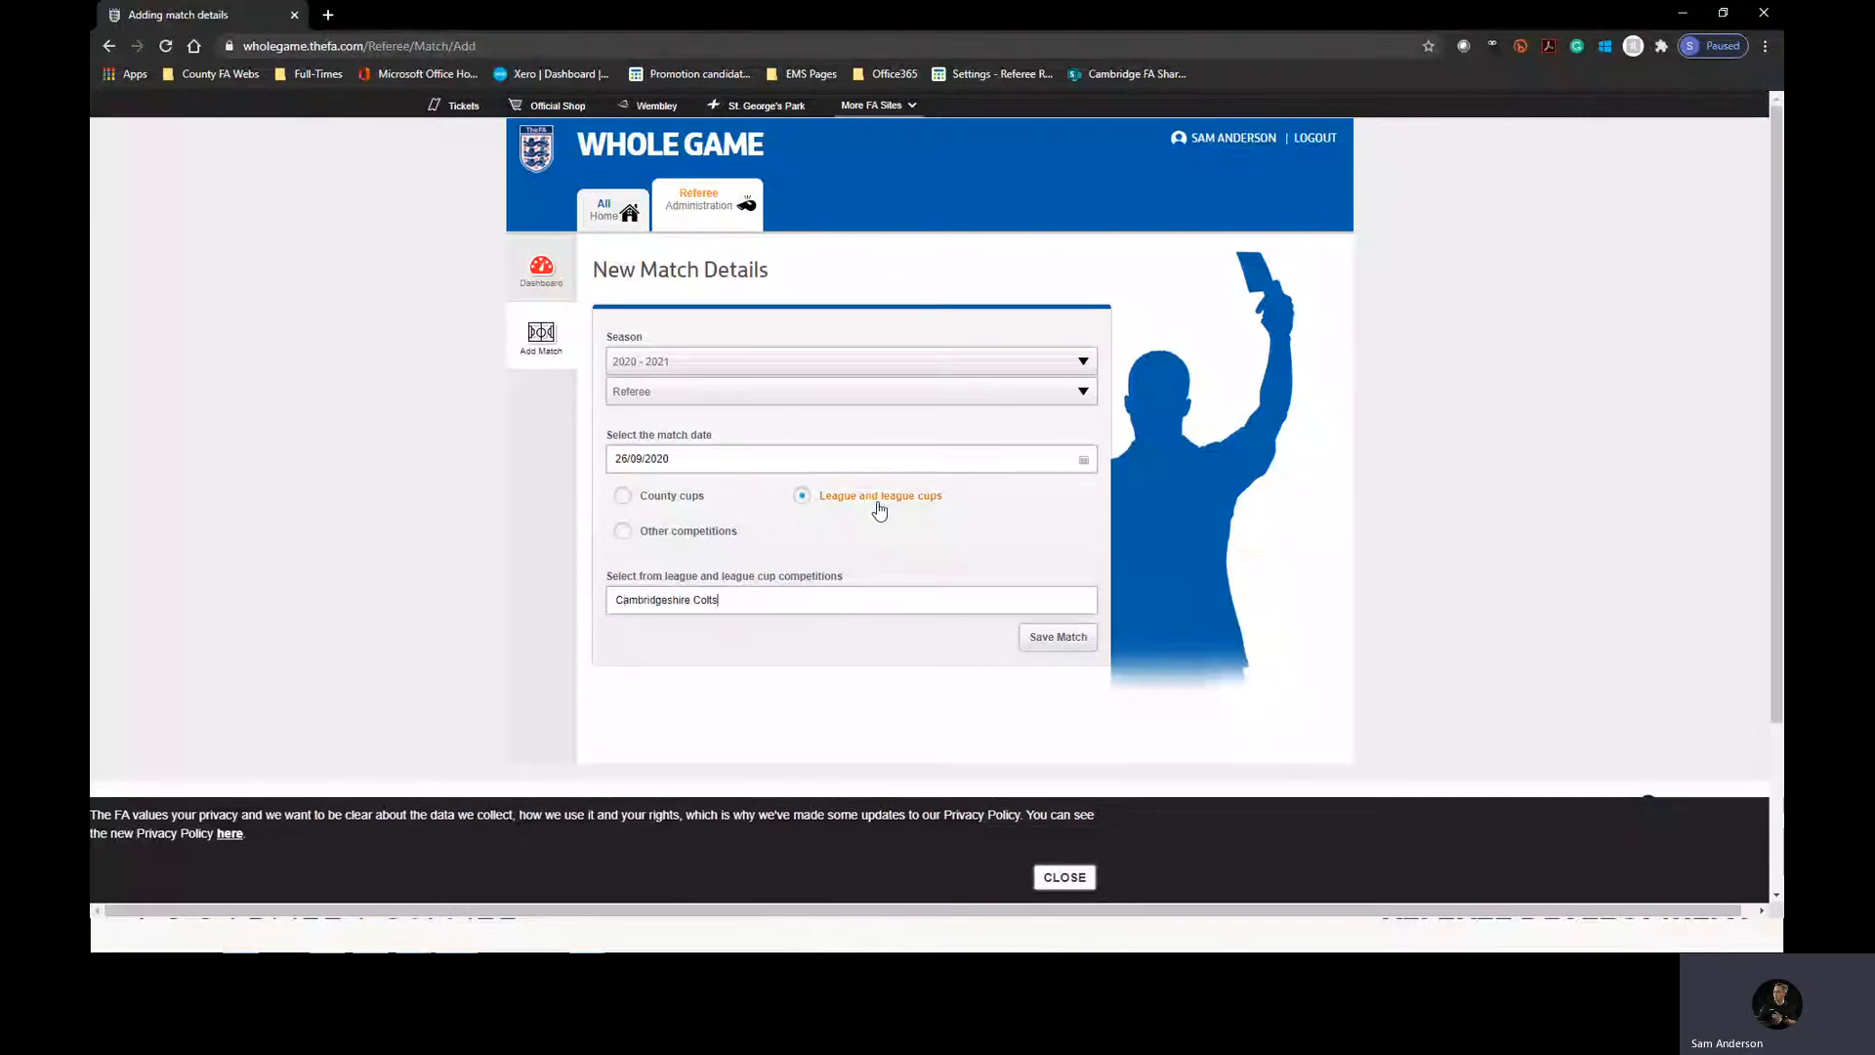
double_click(707, 600)
key("BackSpace")
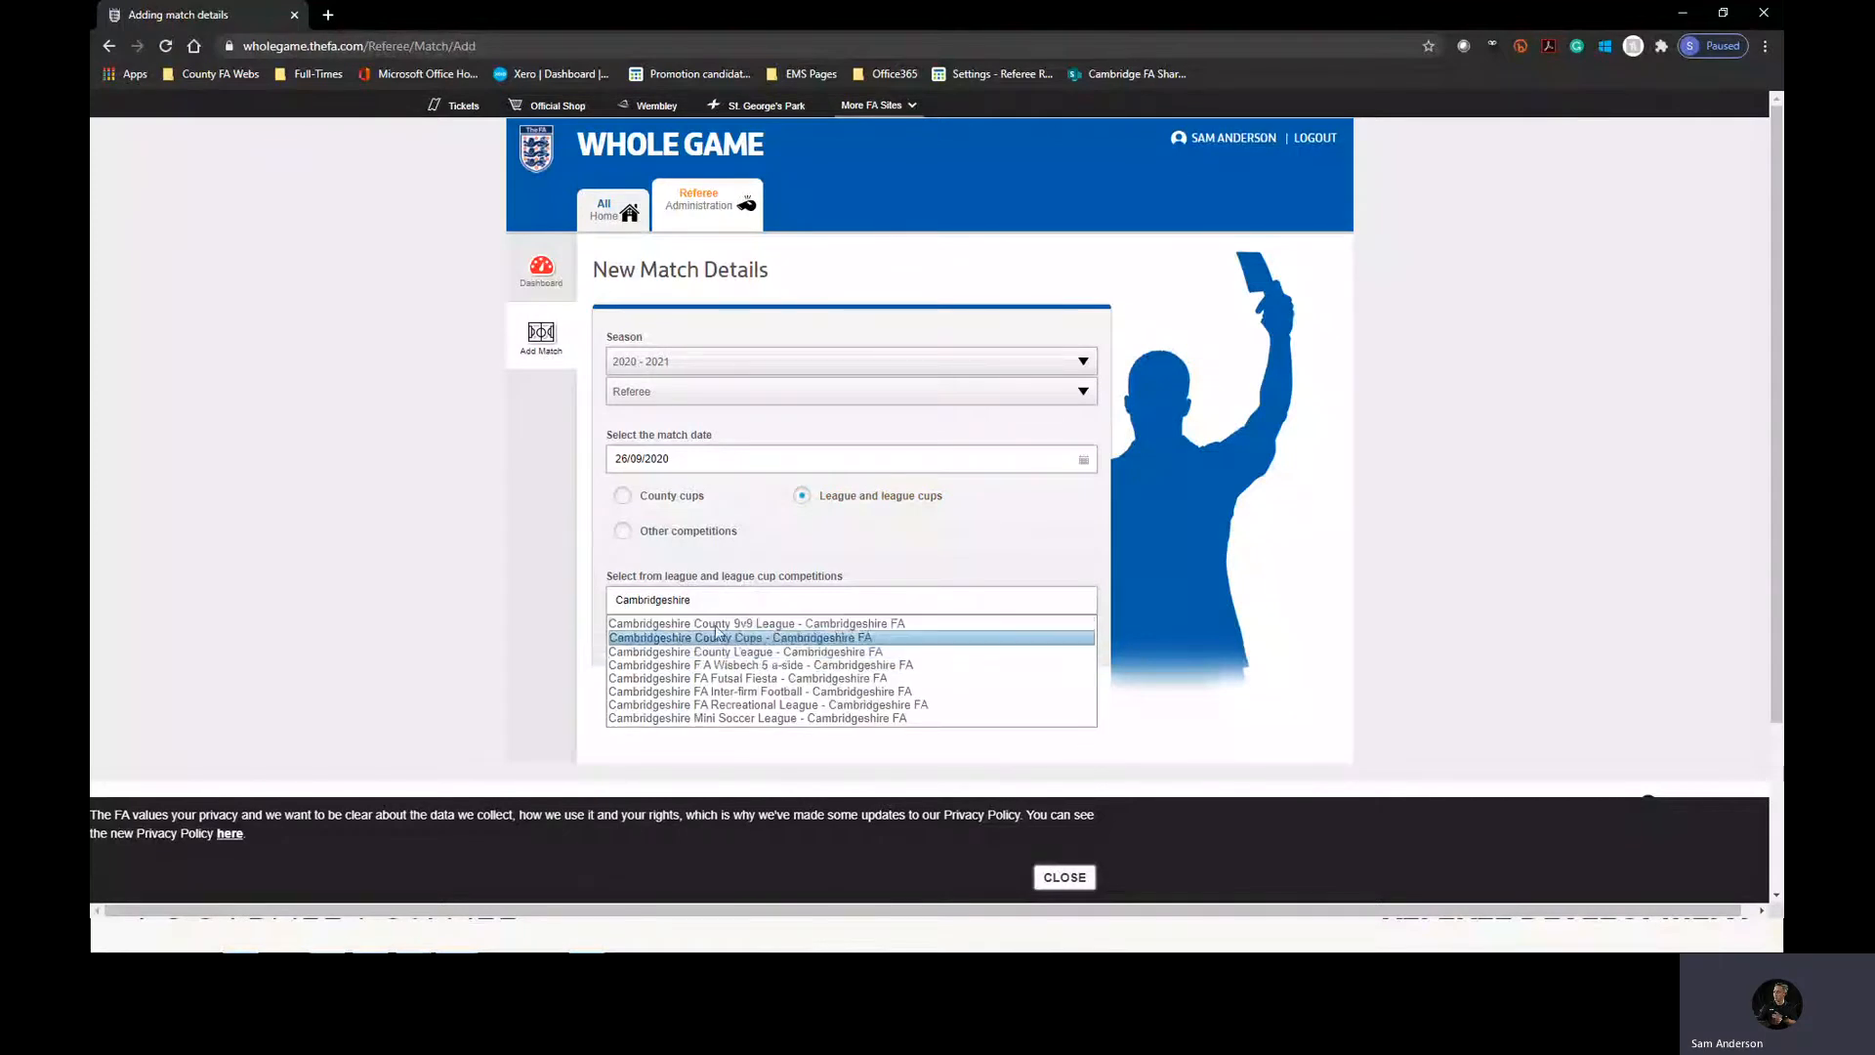
left_click_drag(666, 602, 697, 602)
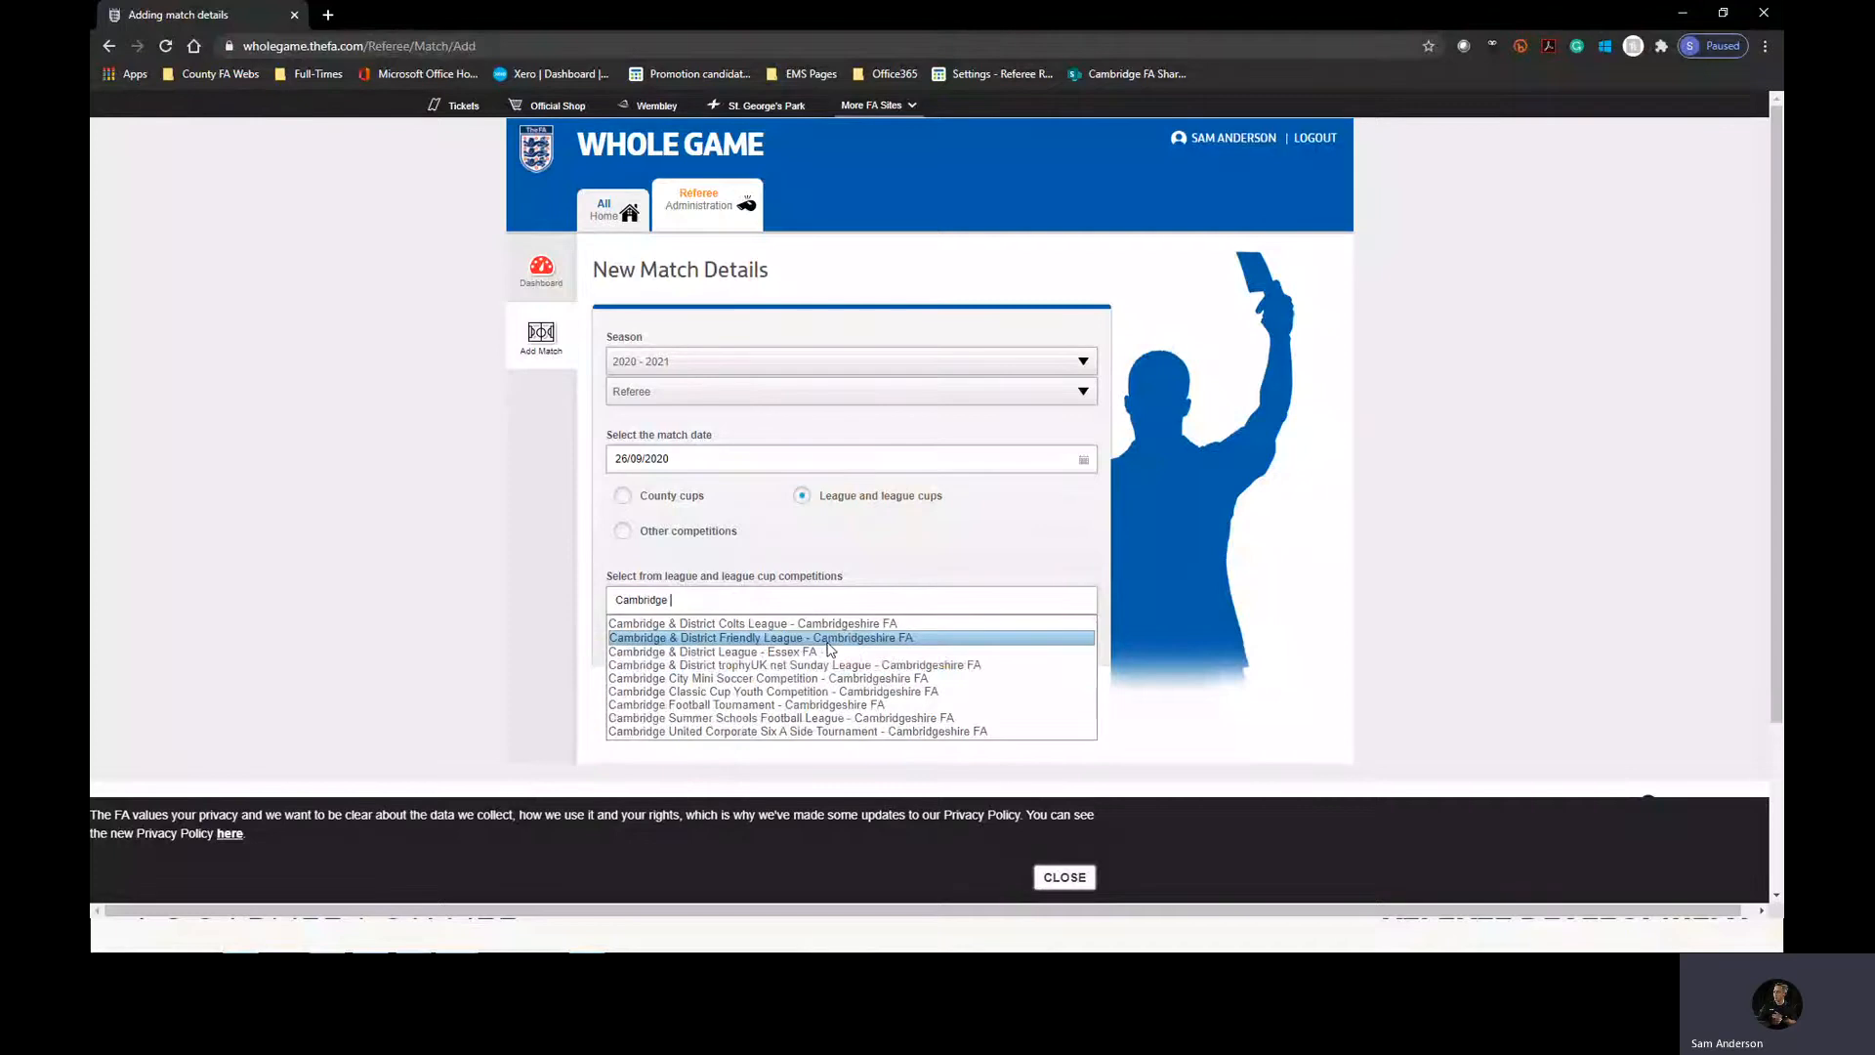
left_click(865, 624)
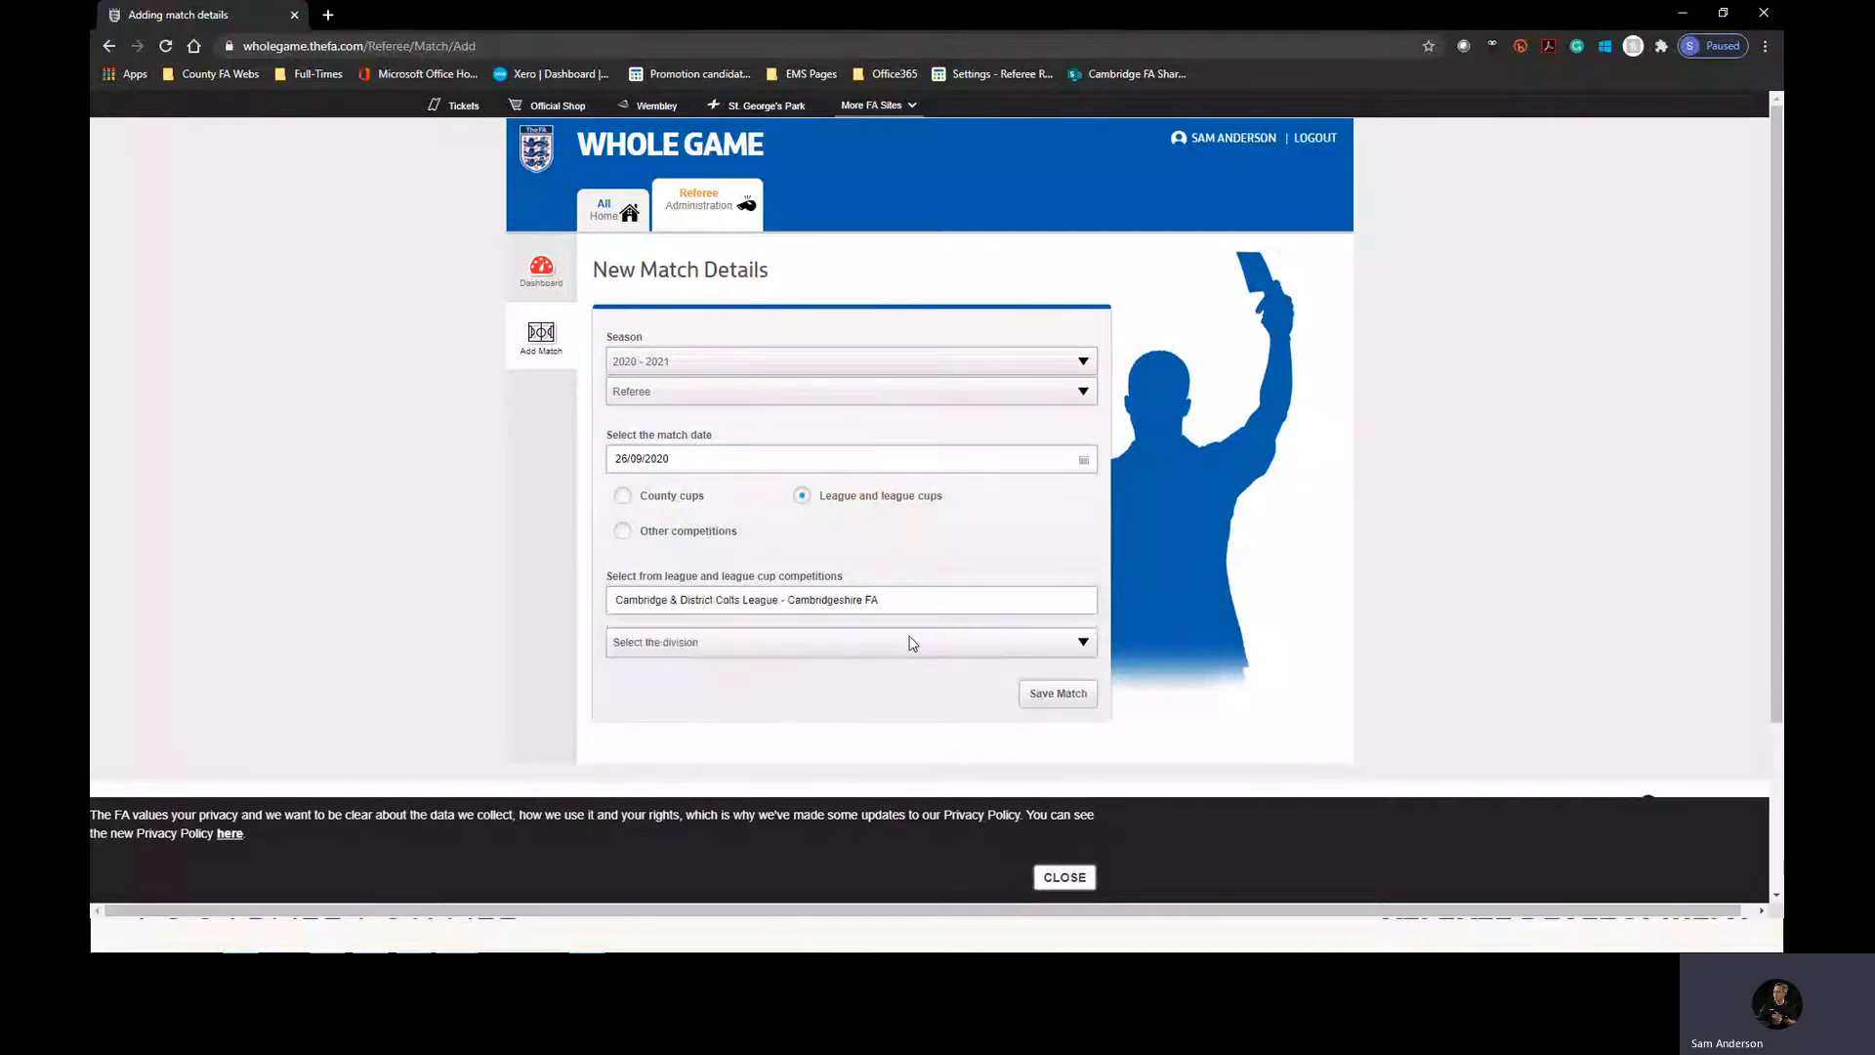
Set the new match's division to U12 Athletic.
left_click(912, 643)
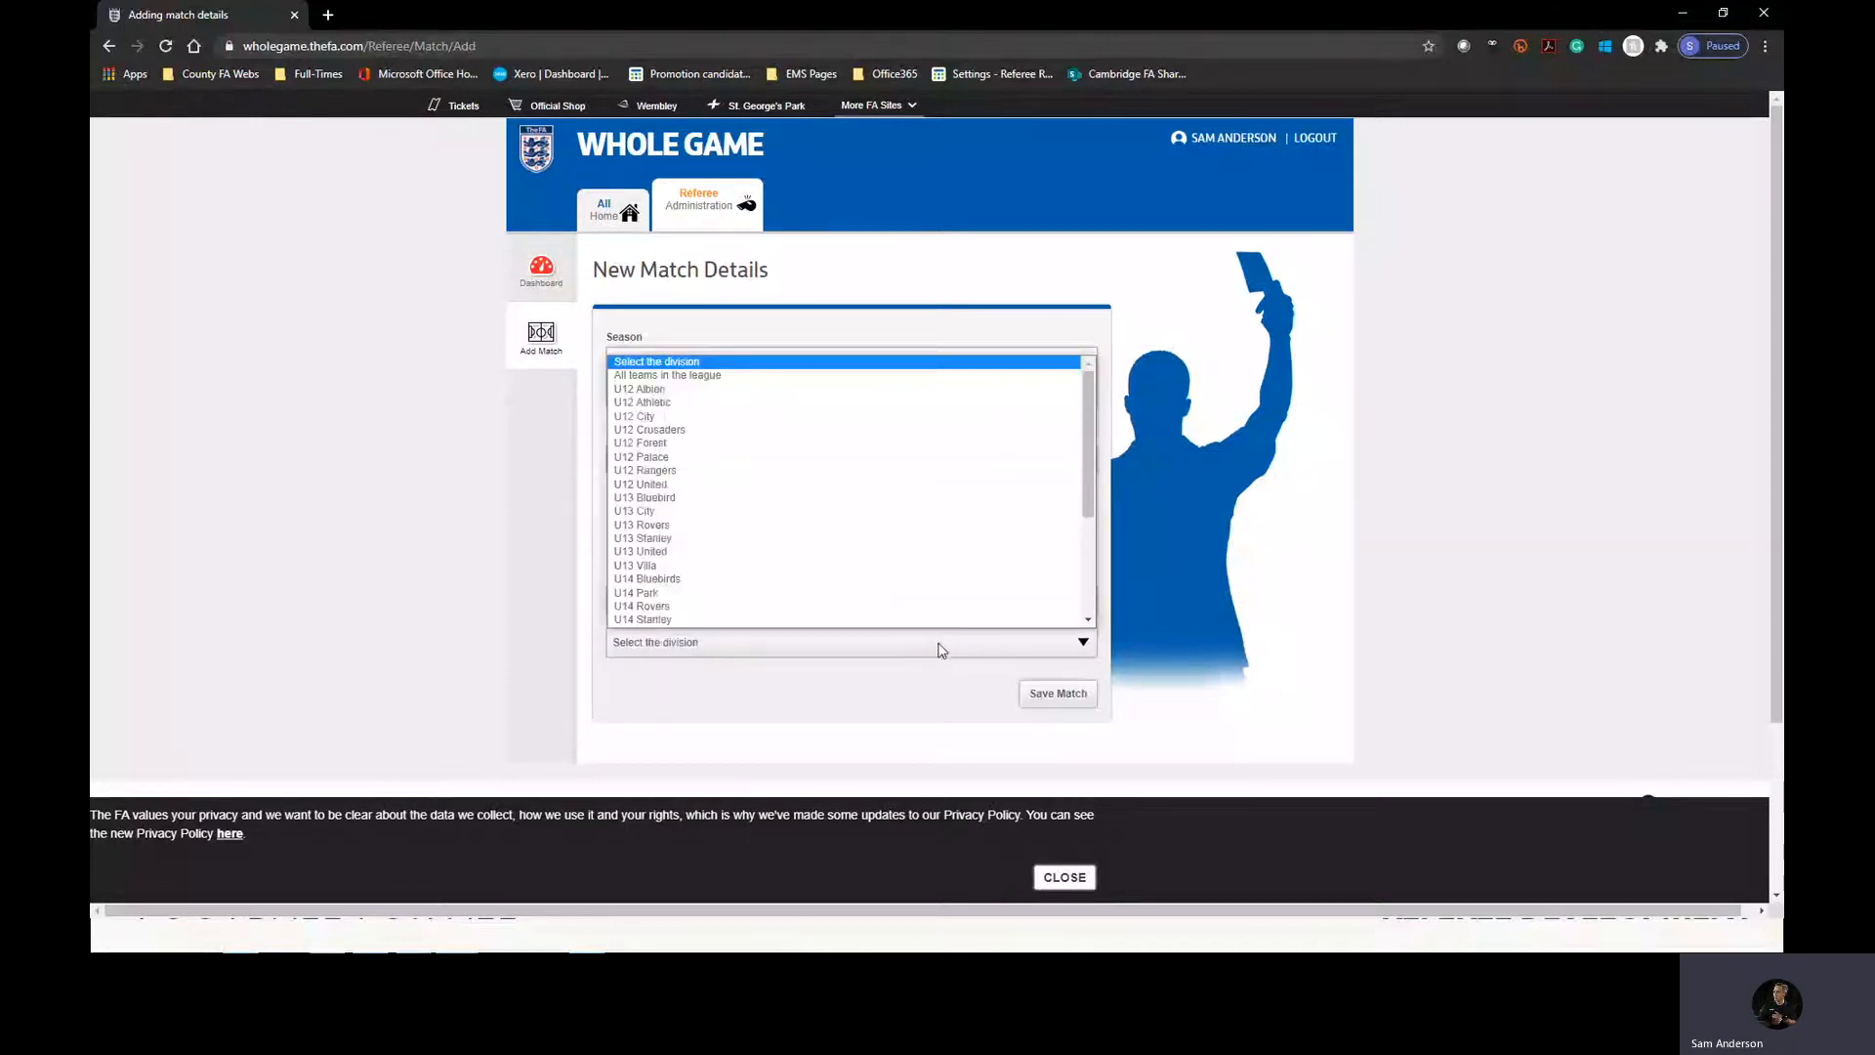
left_click(670, 392)
scroll(476, 499, "down", 3)
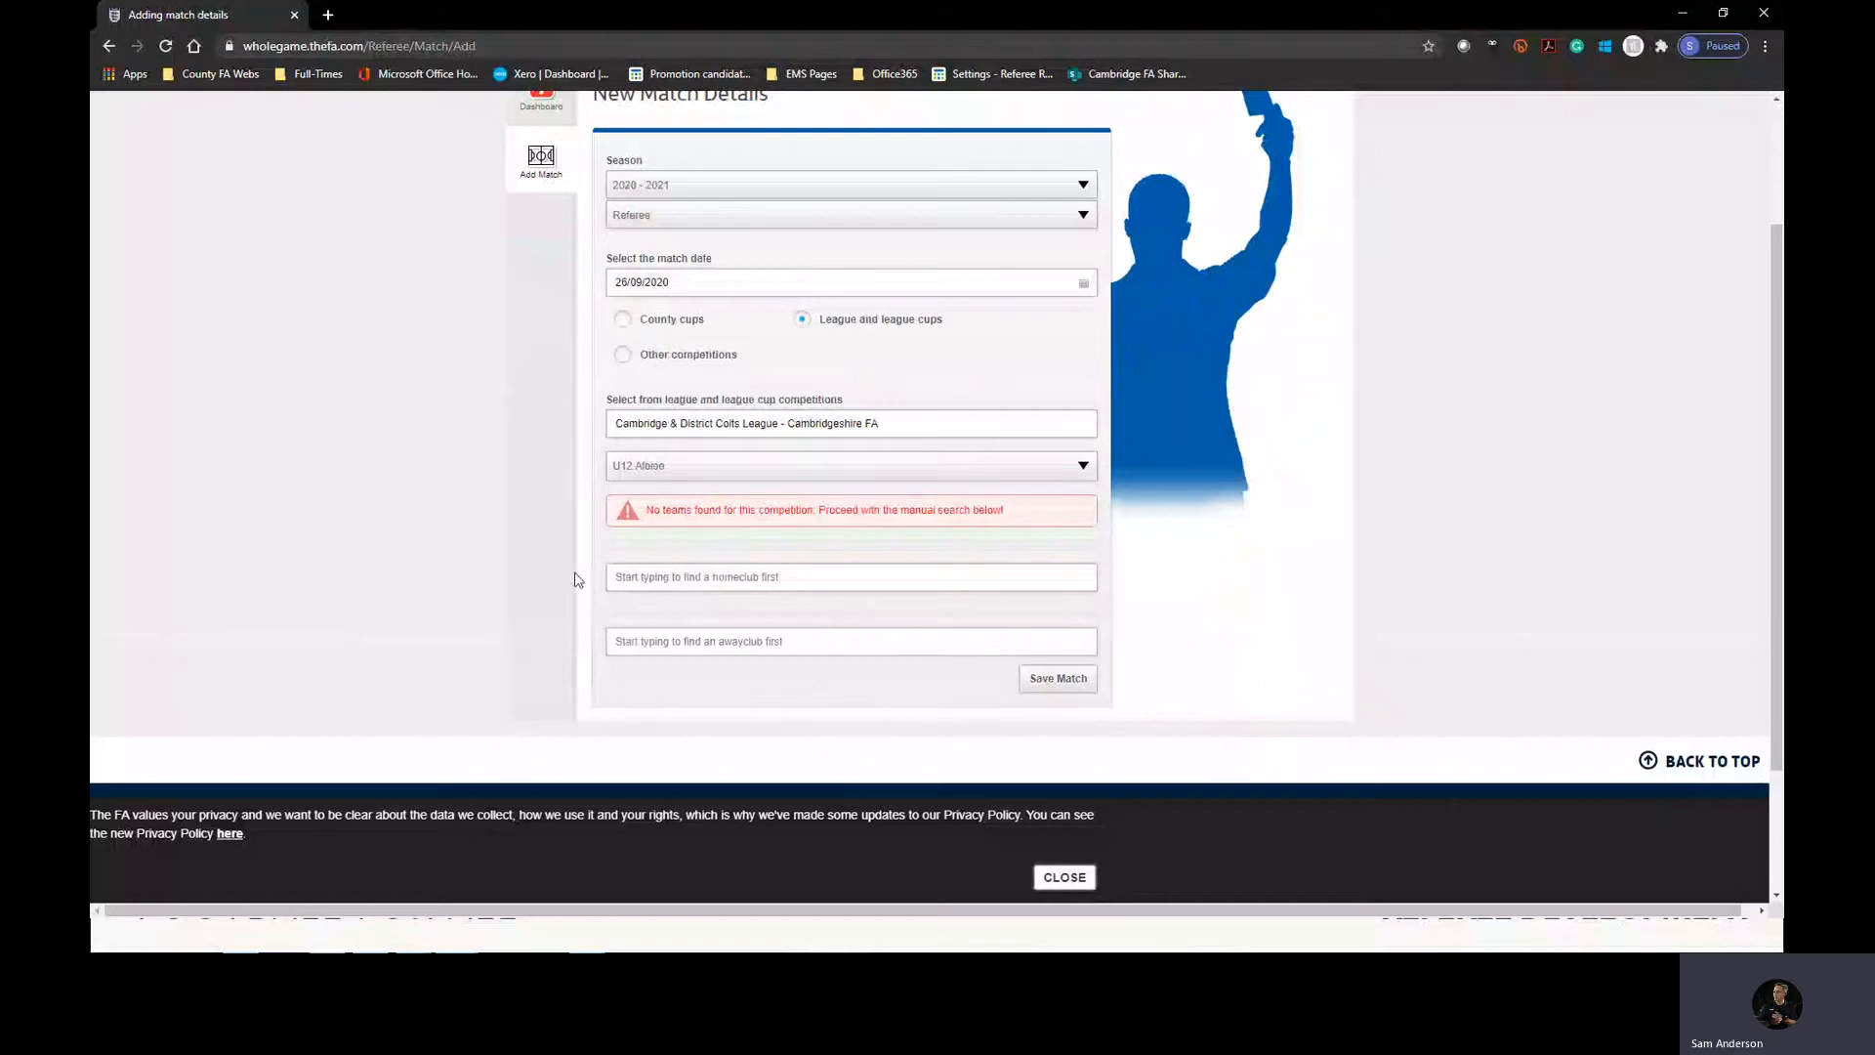
left_click(1006, 461)
left_click(844, 528)
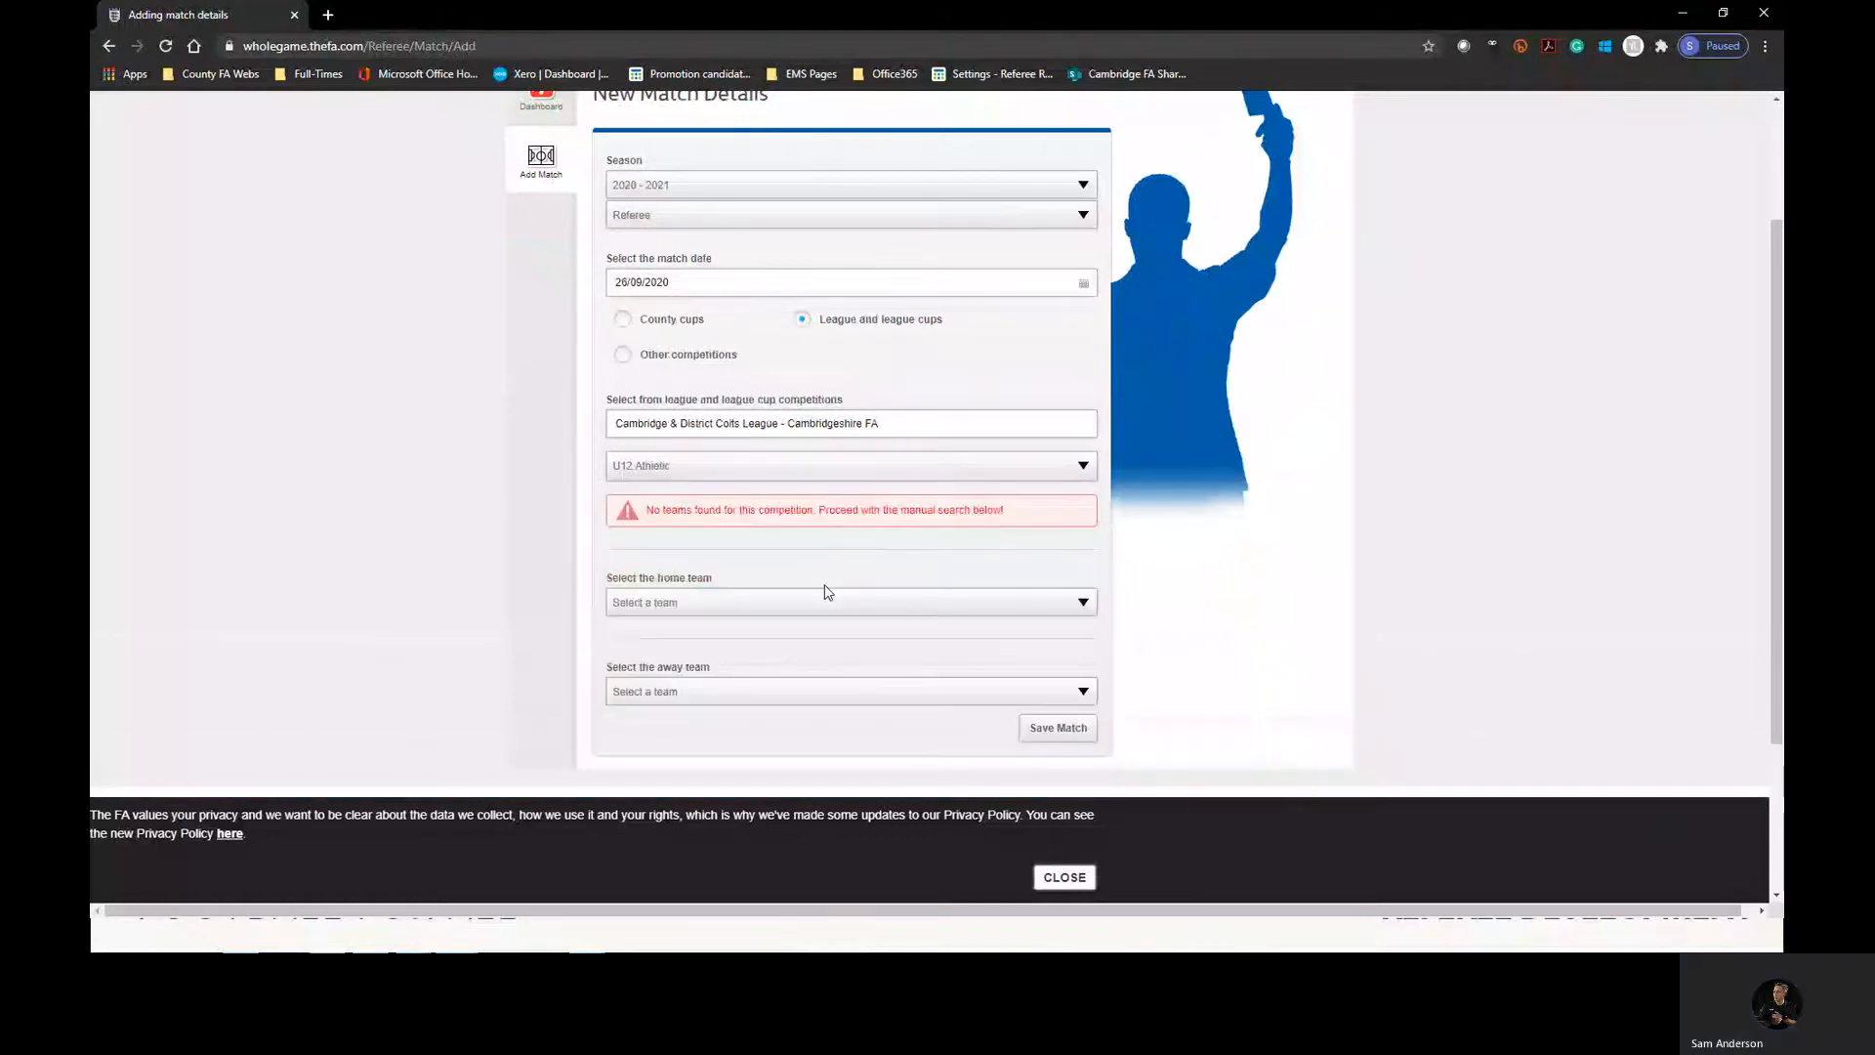
Set Balsham Colts U12 as the home team and Burwell Swallows U12 Black as the away team, and save the match.
left_click(817, 602)
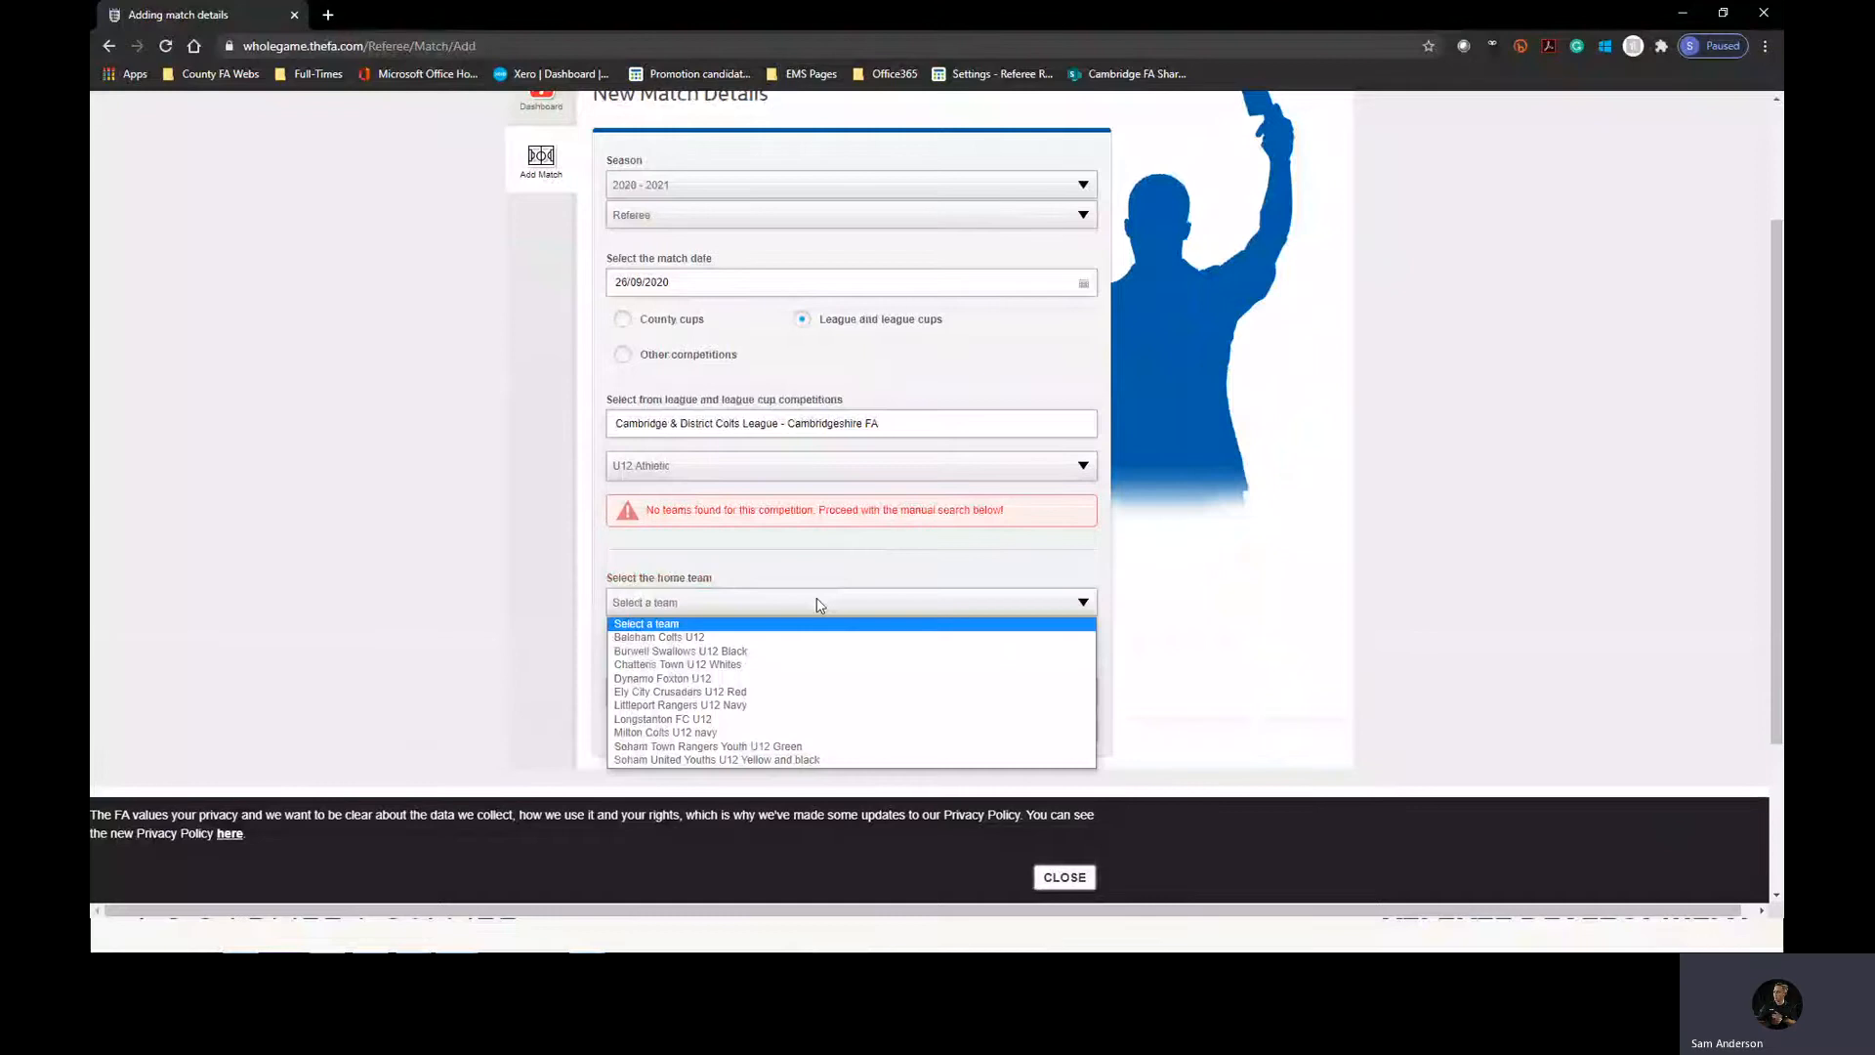
left_click(816, 598)
left_click(750, 459)
left_click(750, 459)
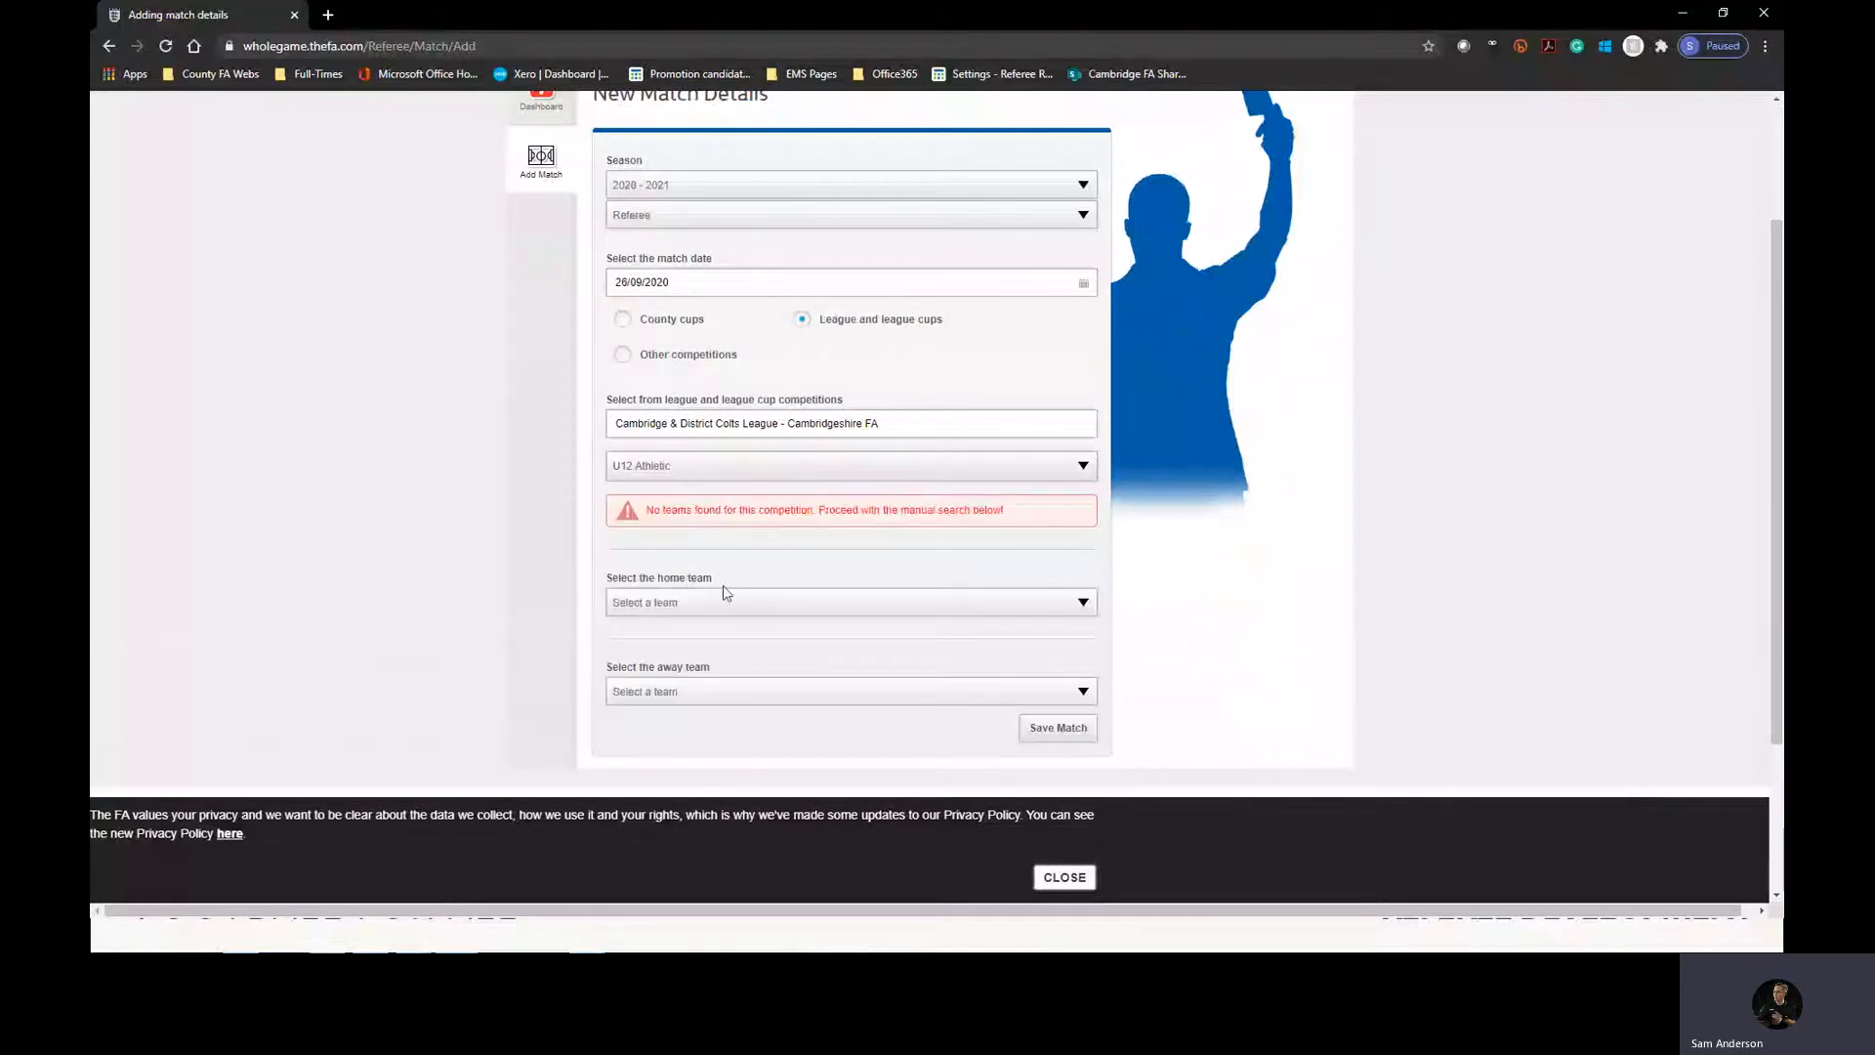
left_click(724, 592)
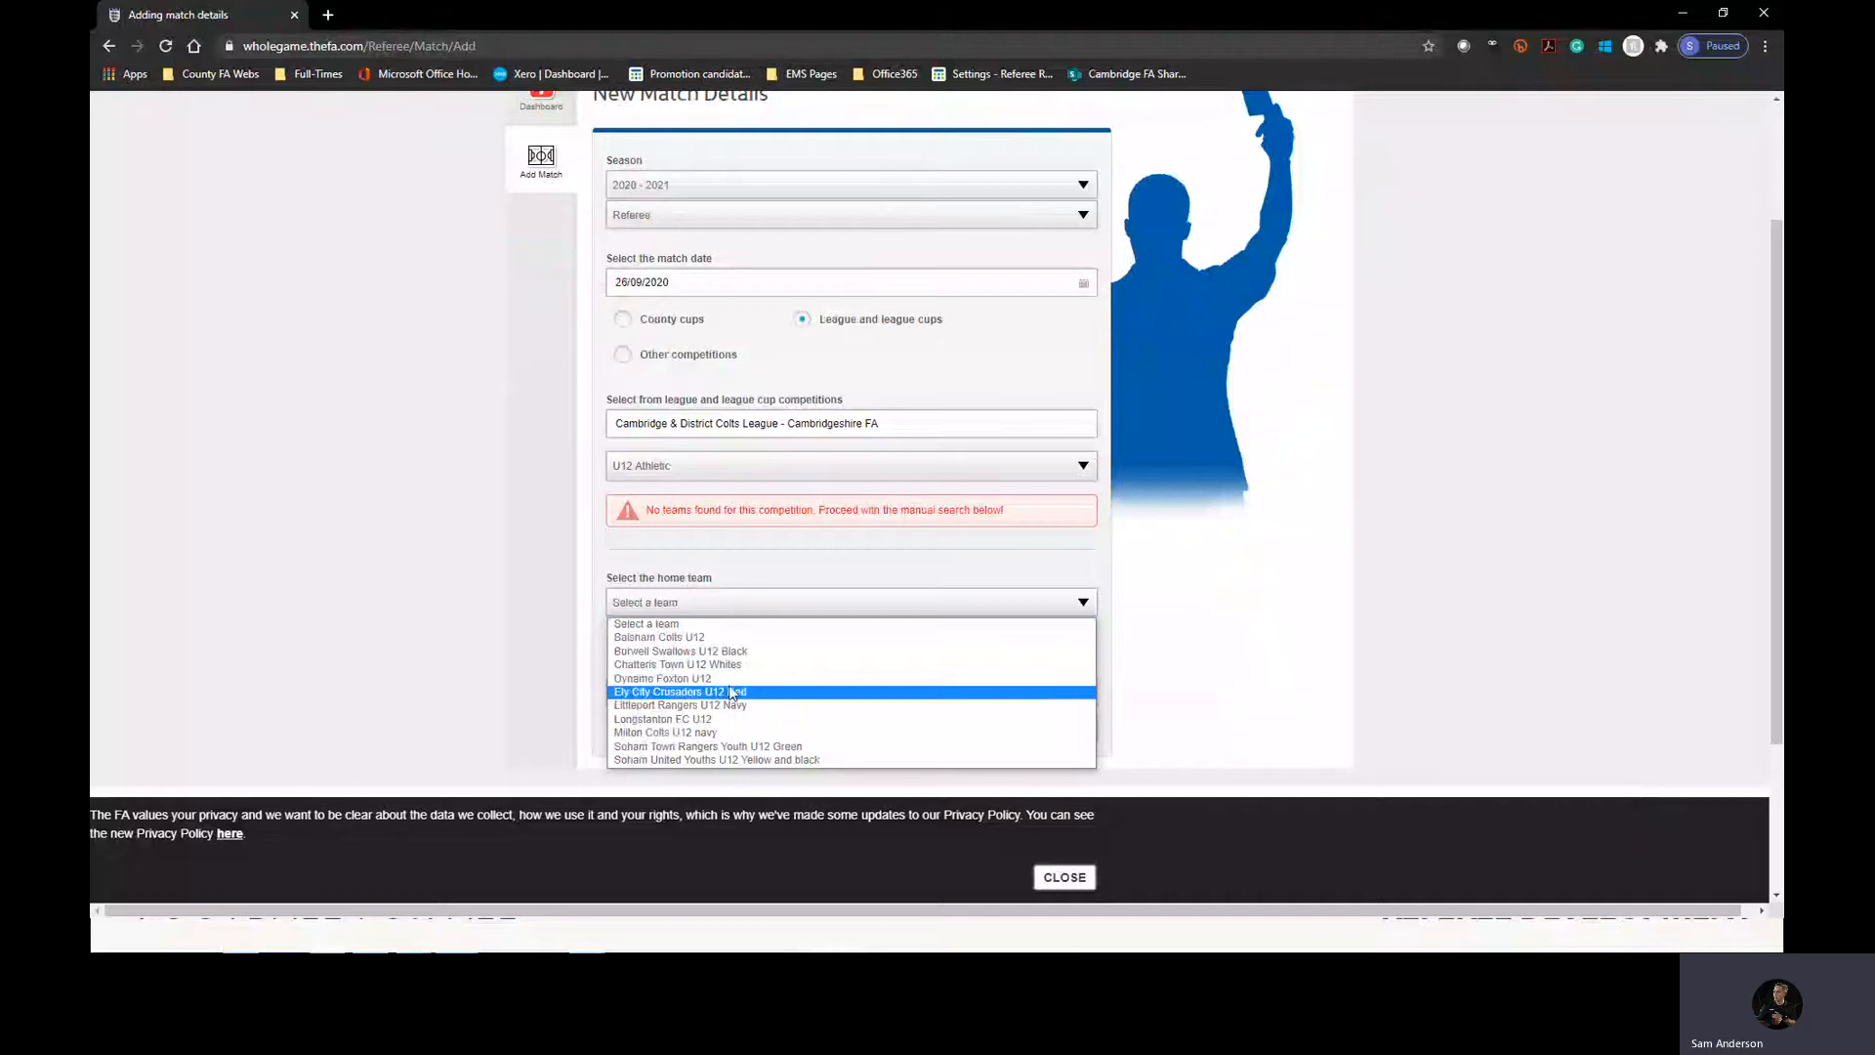
left_click(740, 637)
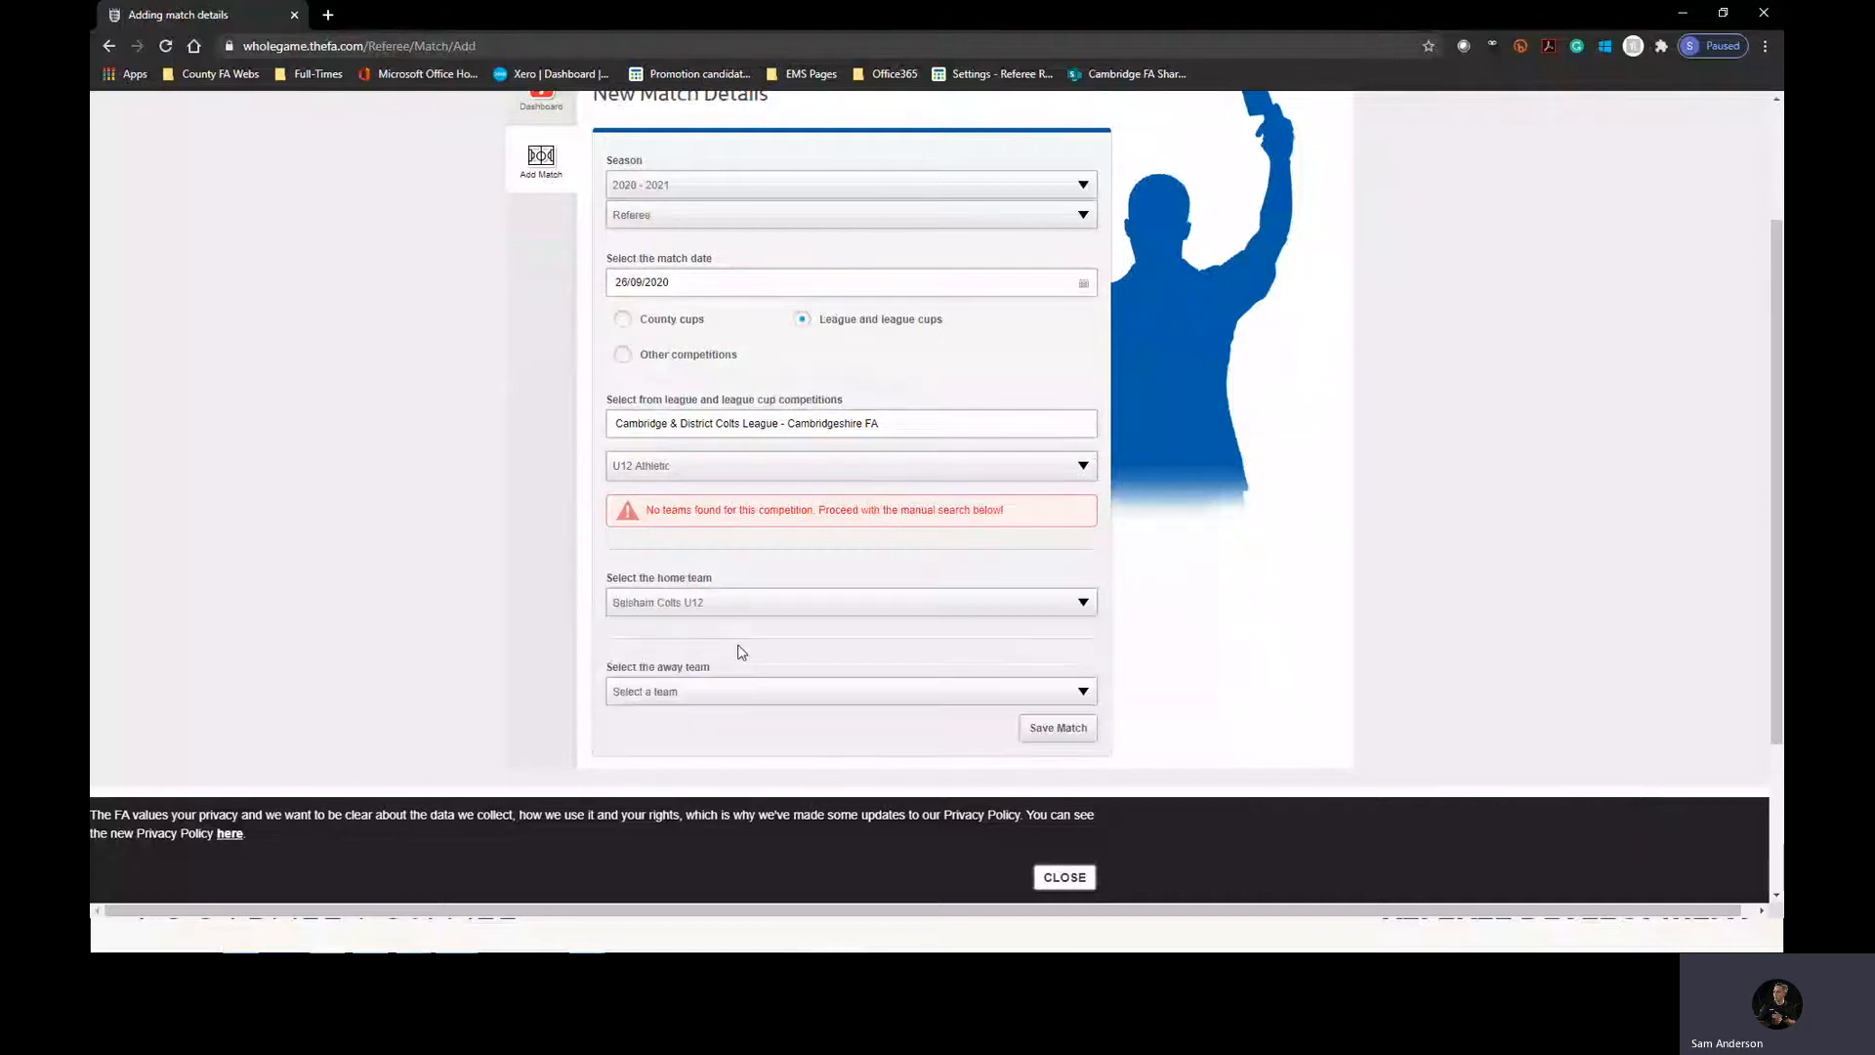
left_click(739, 691)
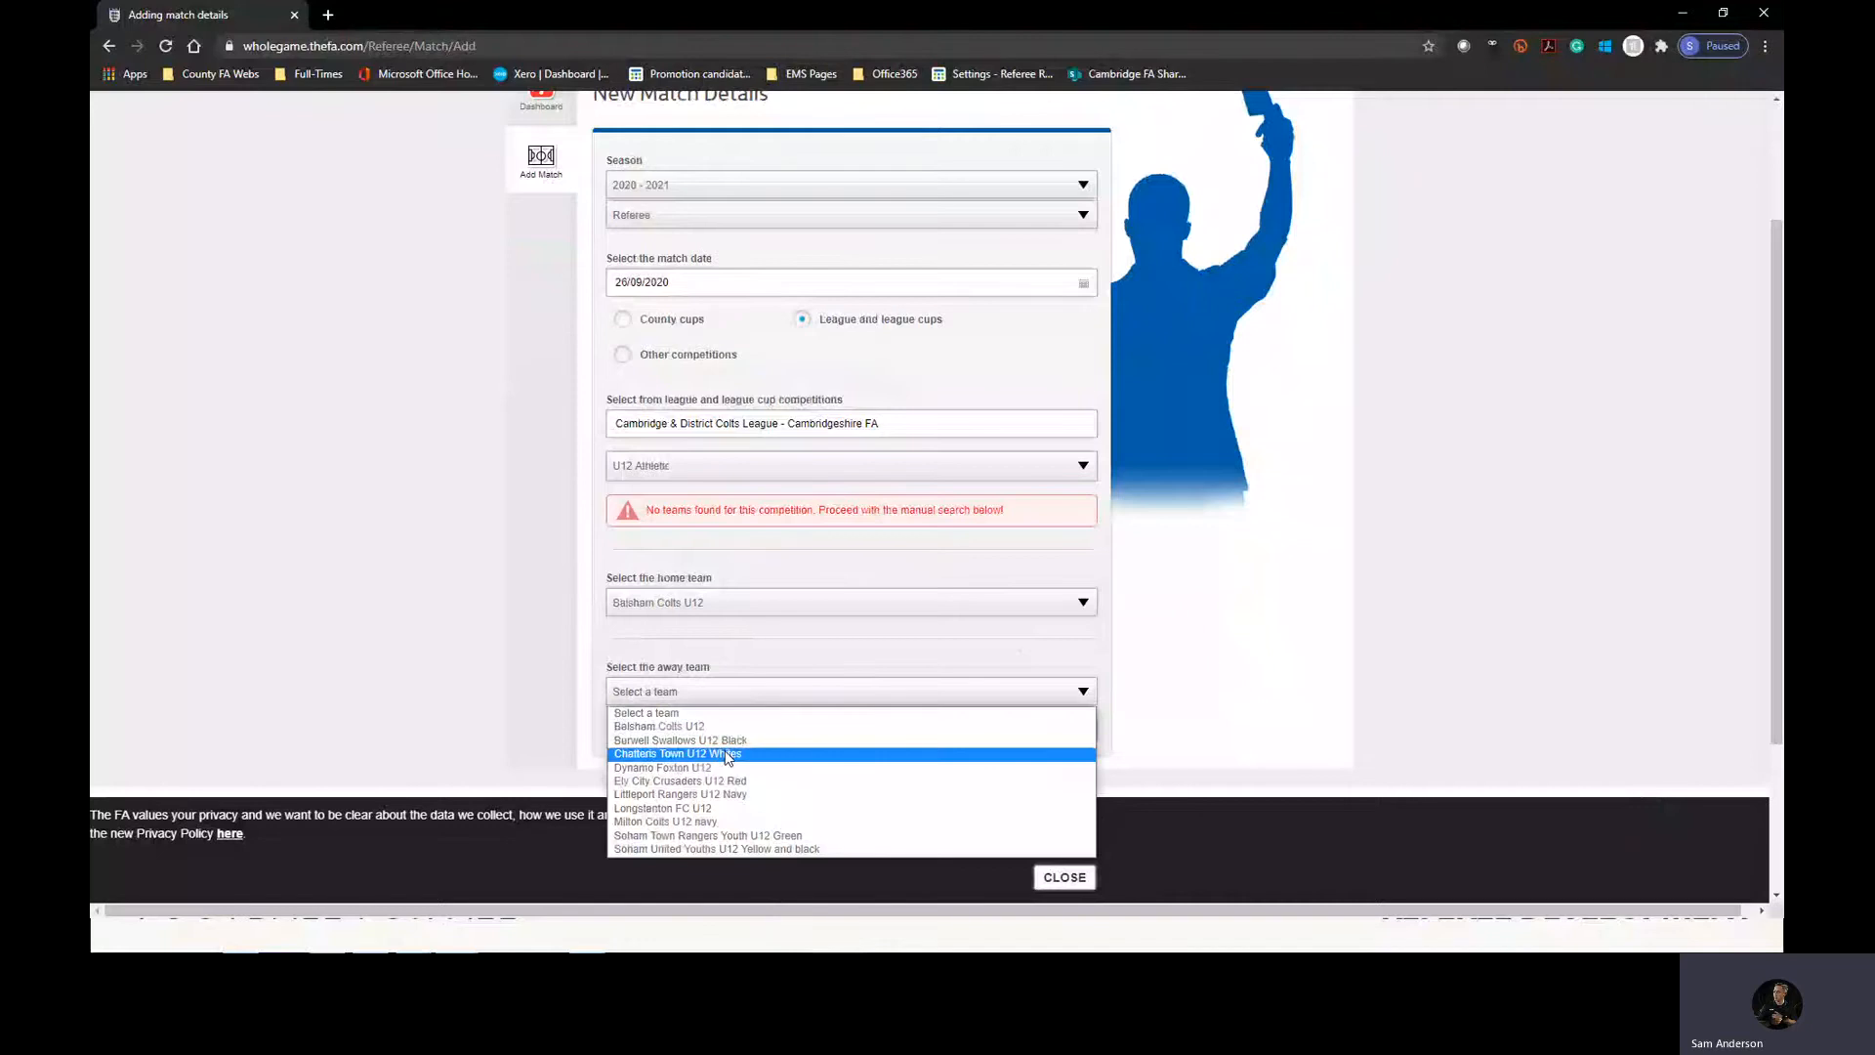
left_click(684, 739)
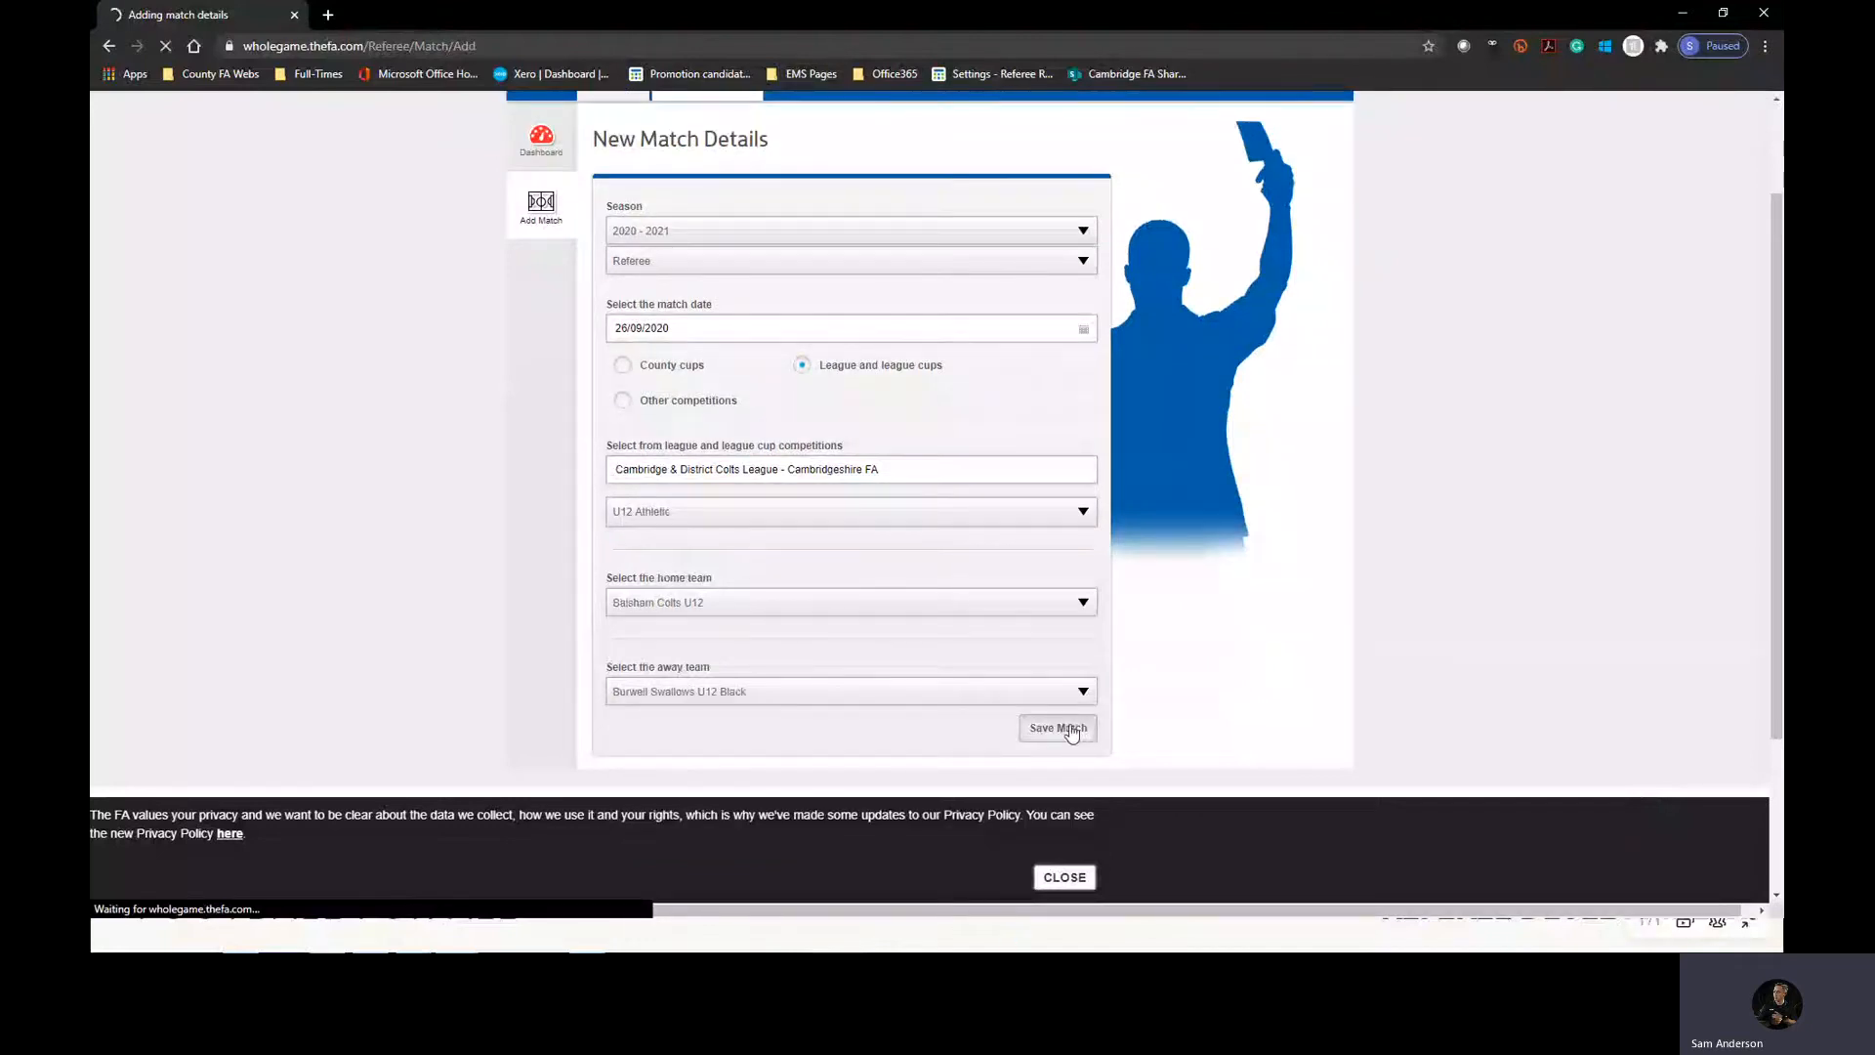
left_click(1070, 730)
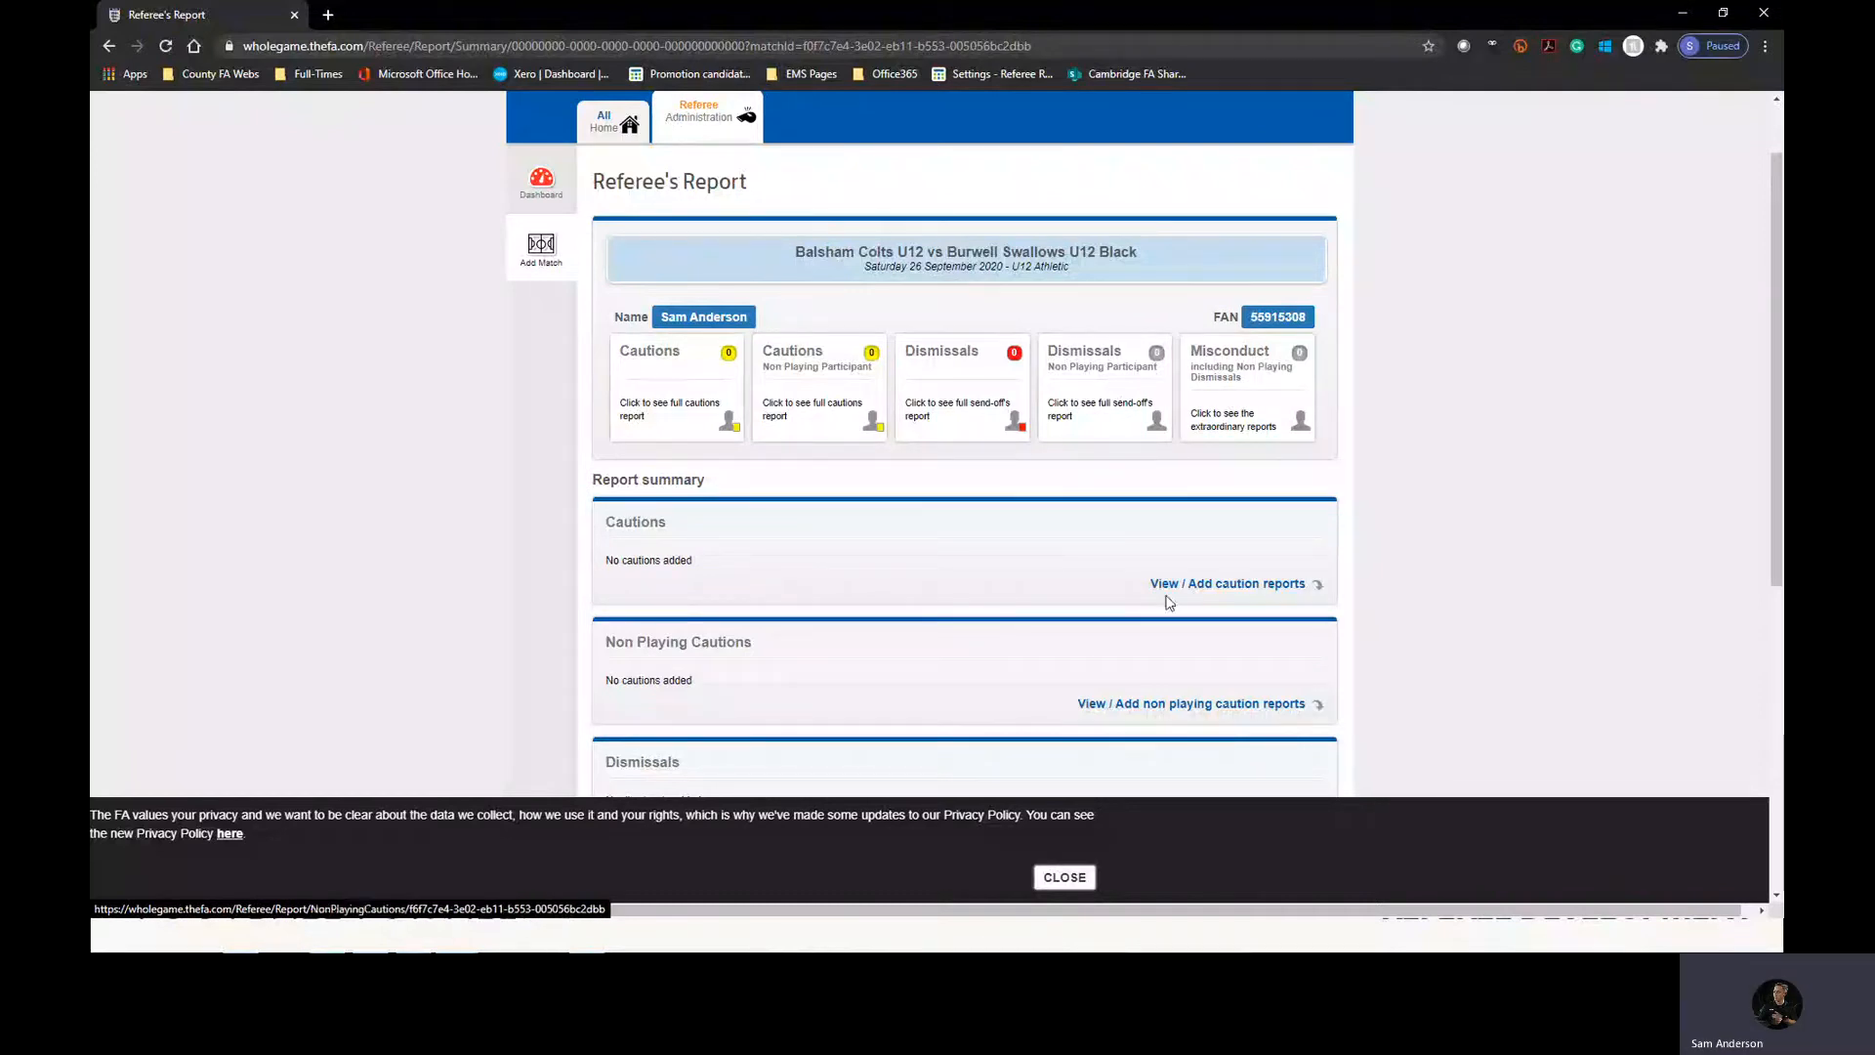
Open the match's player cautions report and select Balsham Colts U12 and its first listed player for a new caution.
left_click(651, 386)
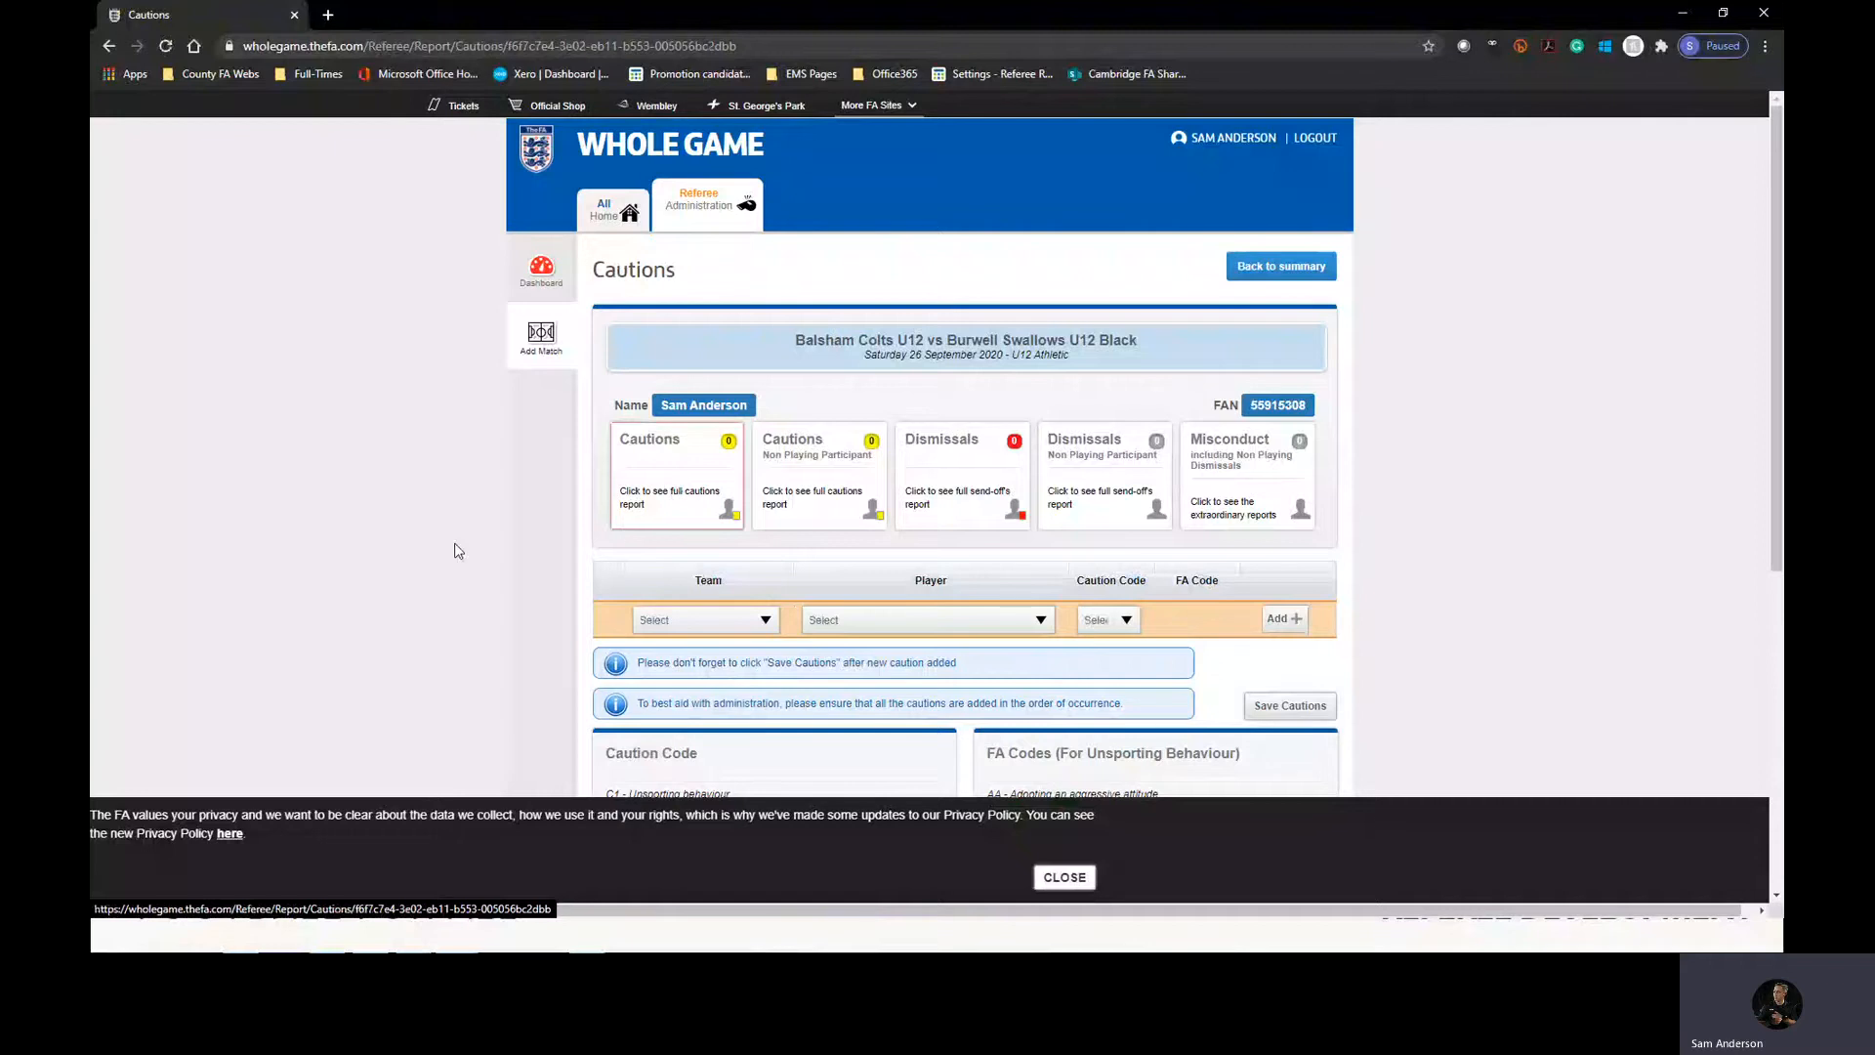
scroll(572, 441, "down", 3)
scroll(519, 455, "up", 1)
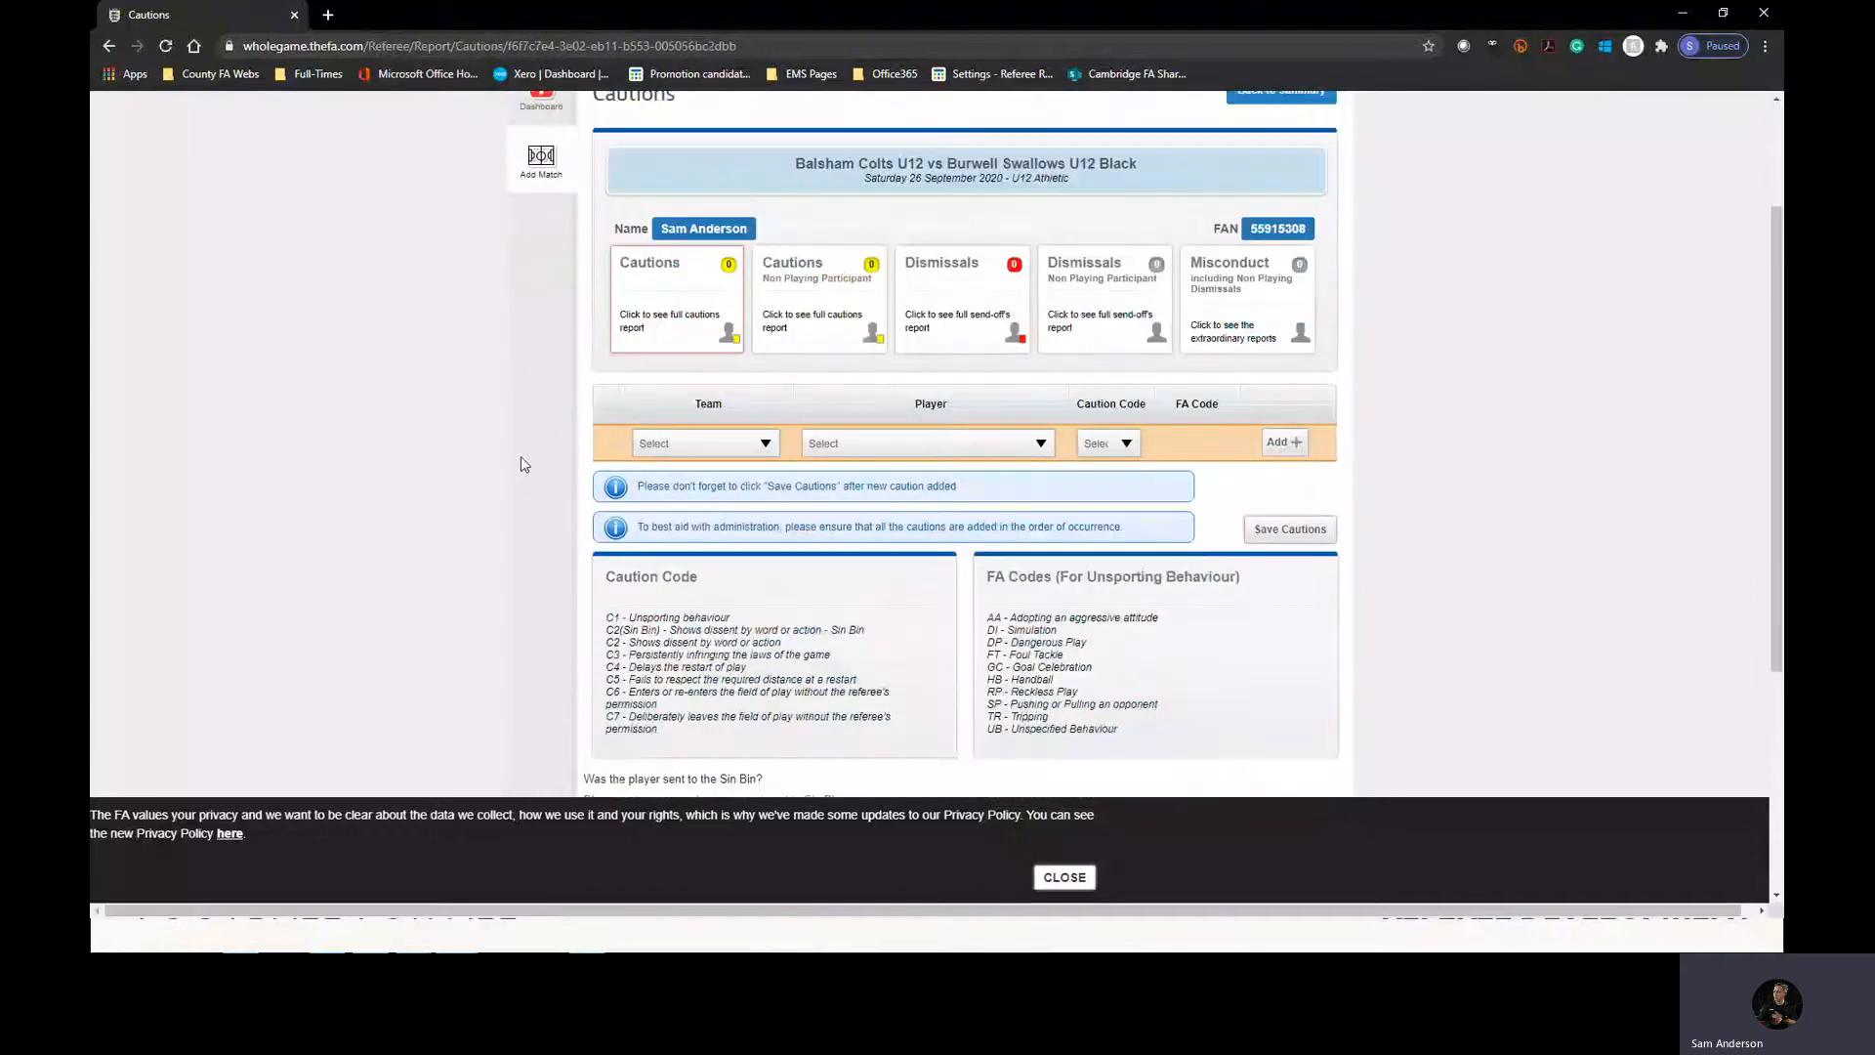
scroll(520, 456, "up", 1)
left_click(649, 539)
left_click(699, 551)
left_click(860, 531)
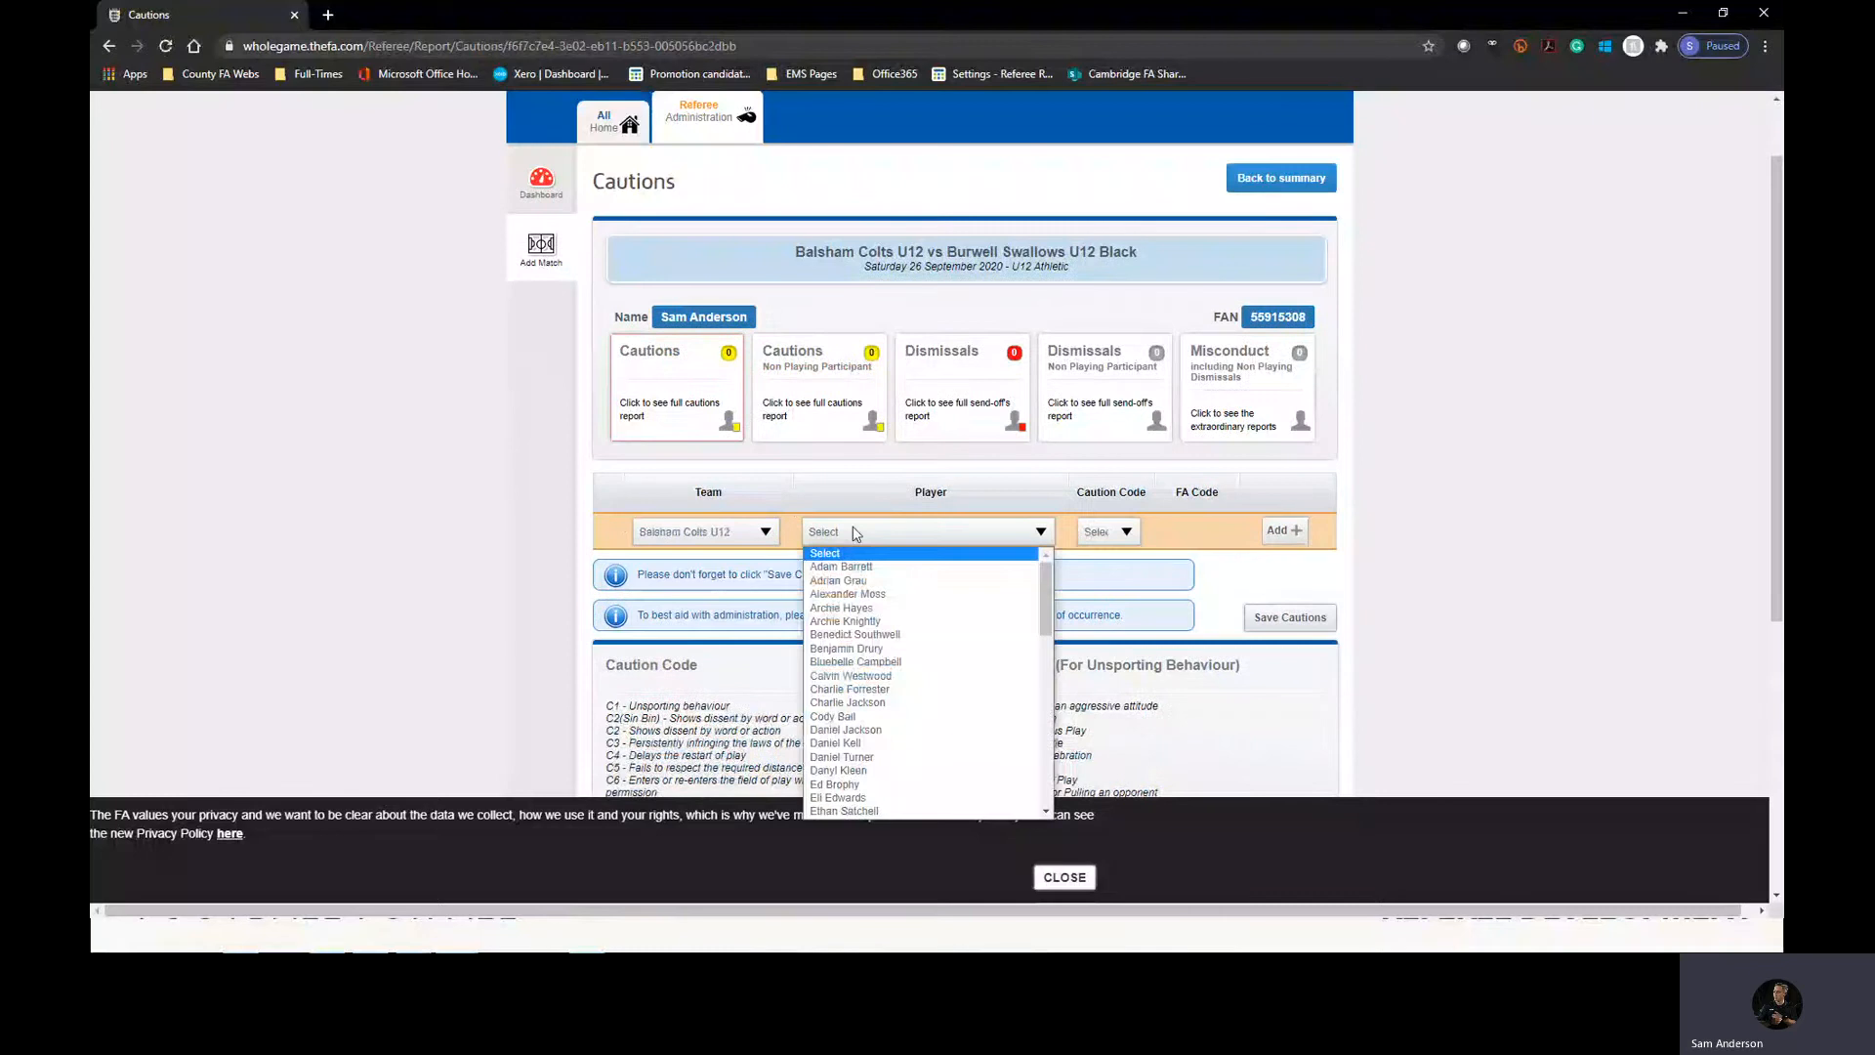
left_click(864, 558)
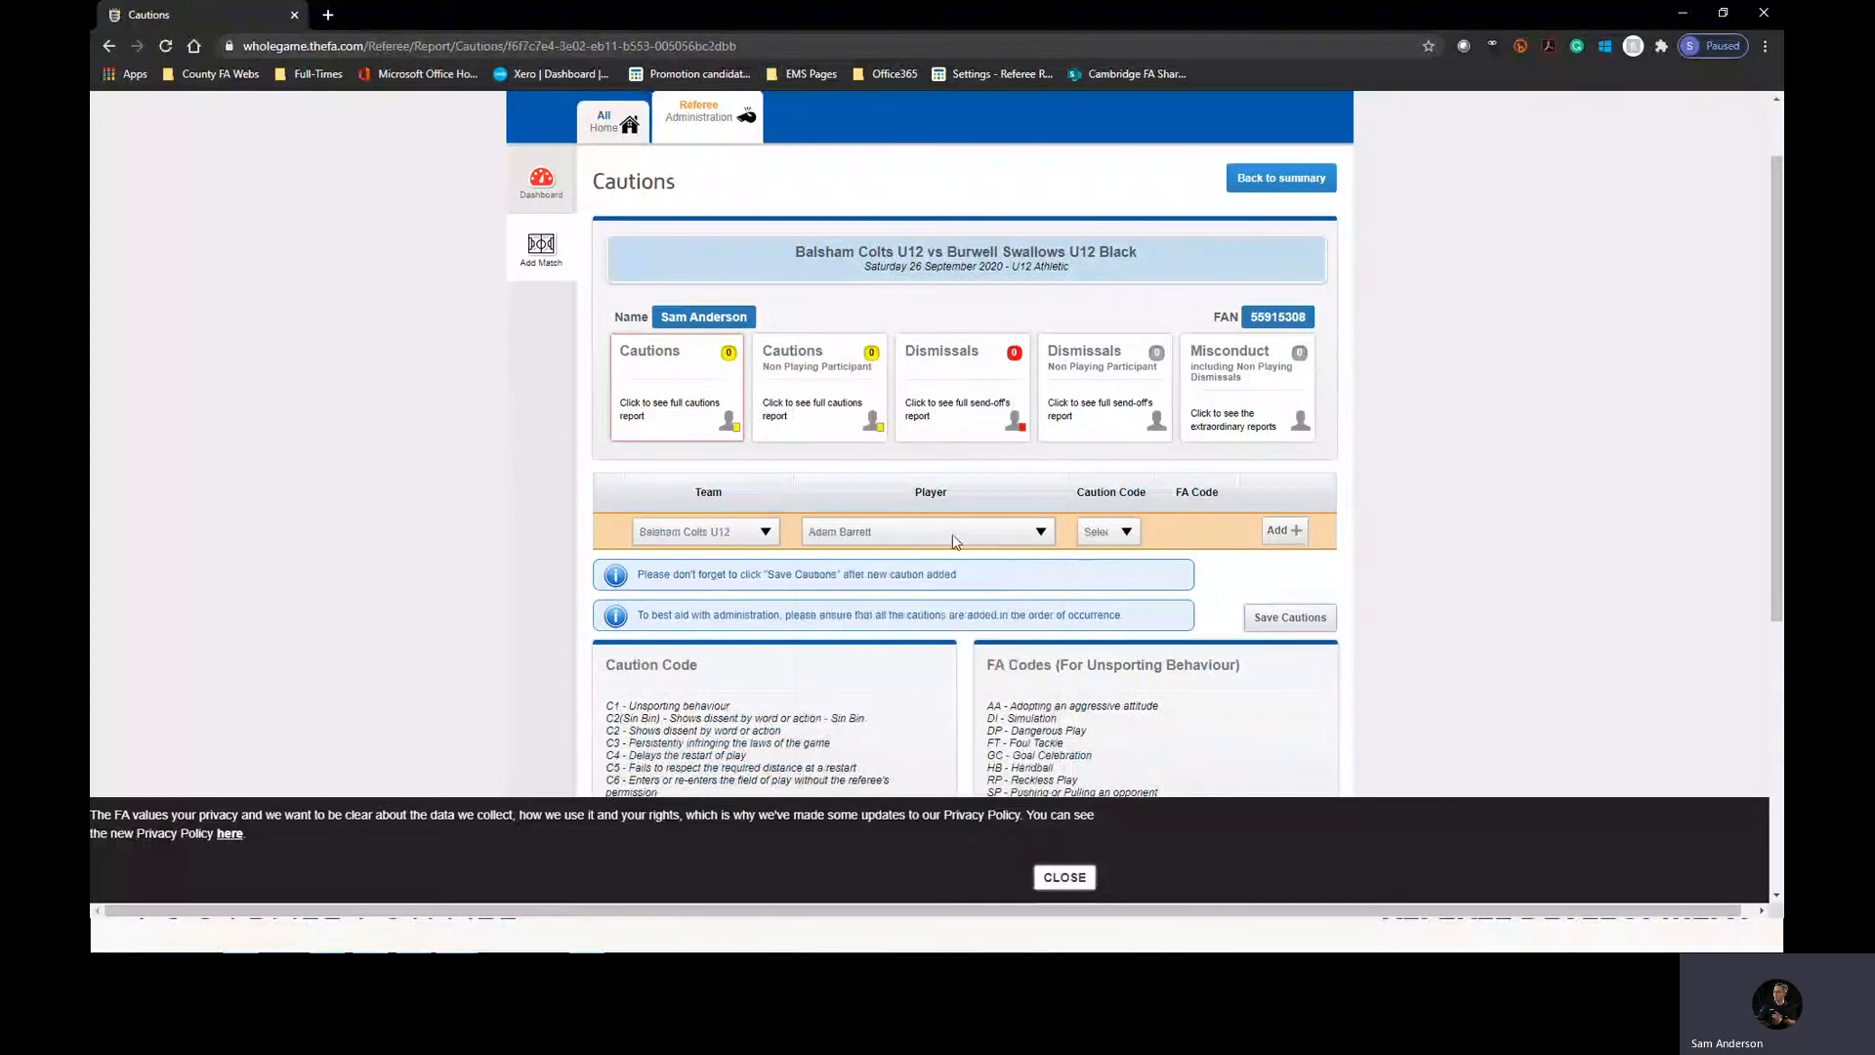
Set the new caution's caution code to C1 (unsporting behaviour) and its FA code to FT (foul tackle).
left_click(1121, 534)
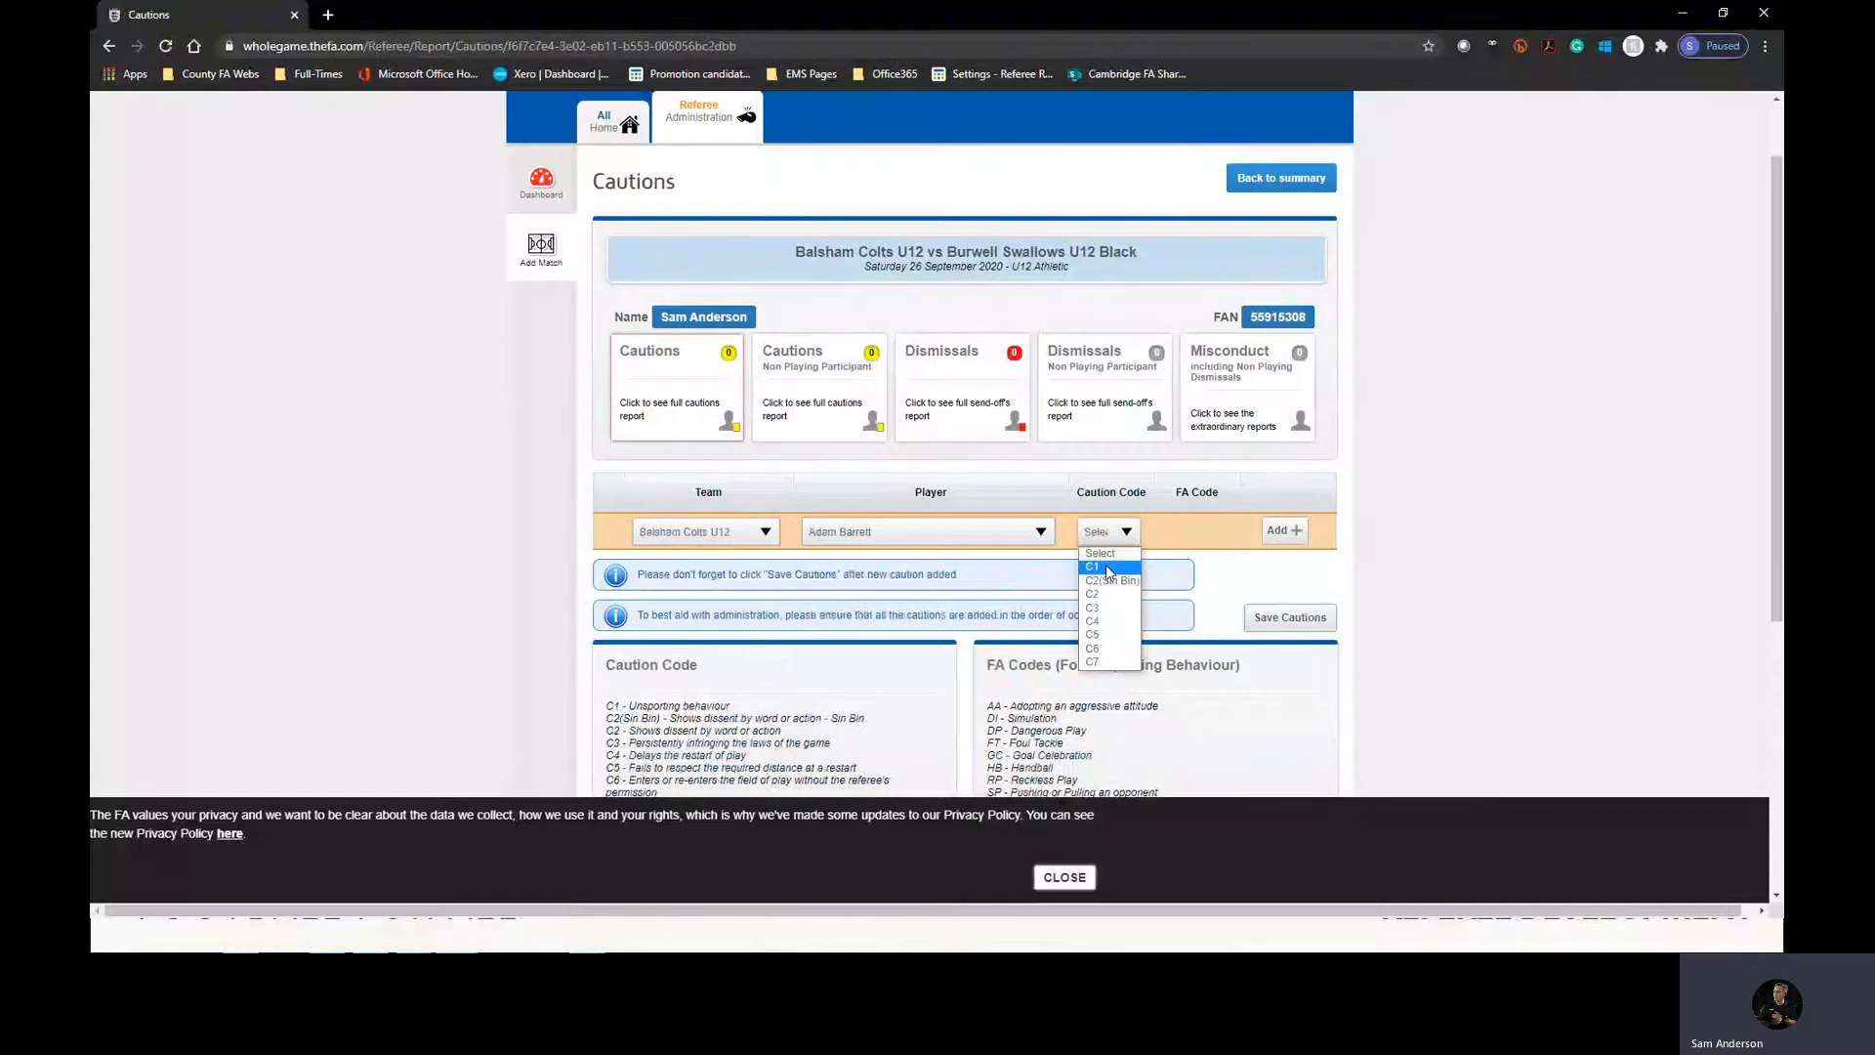
left_click(1106, 568)
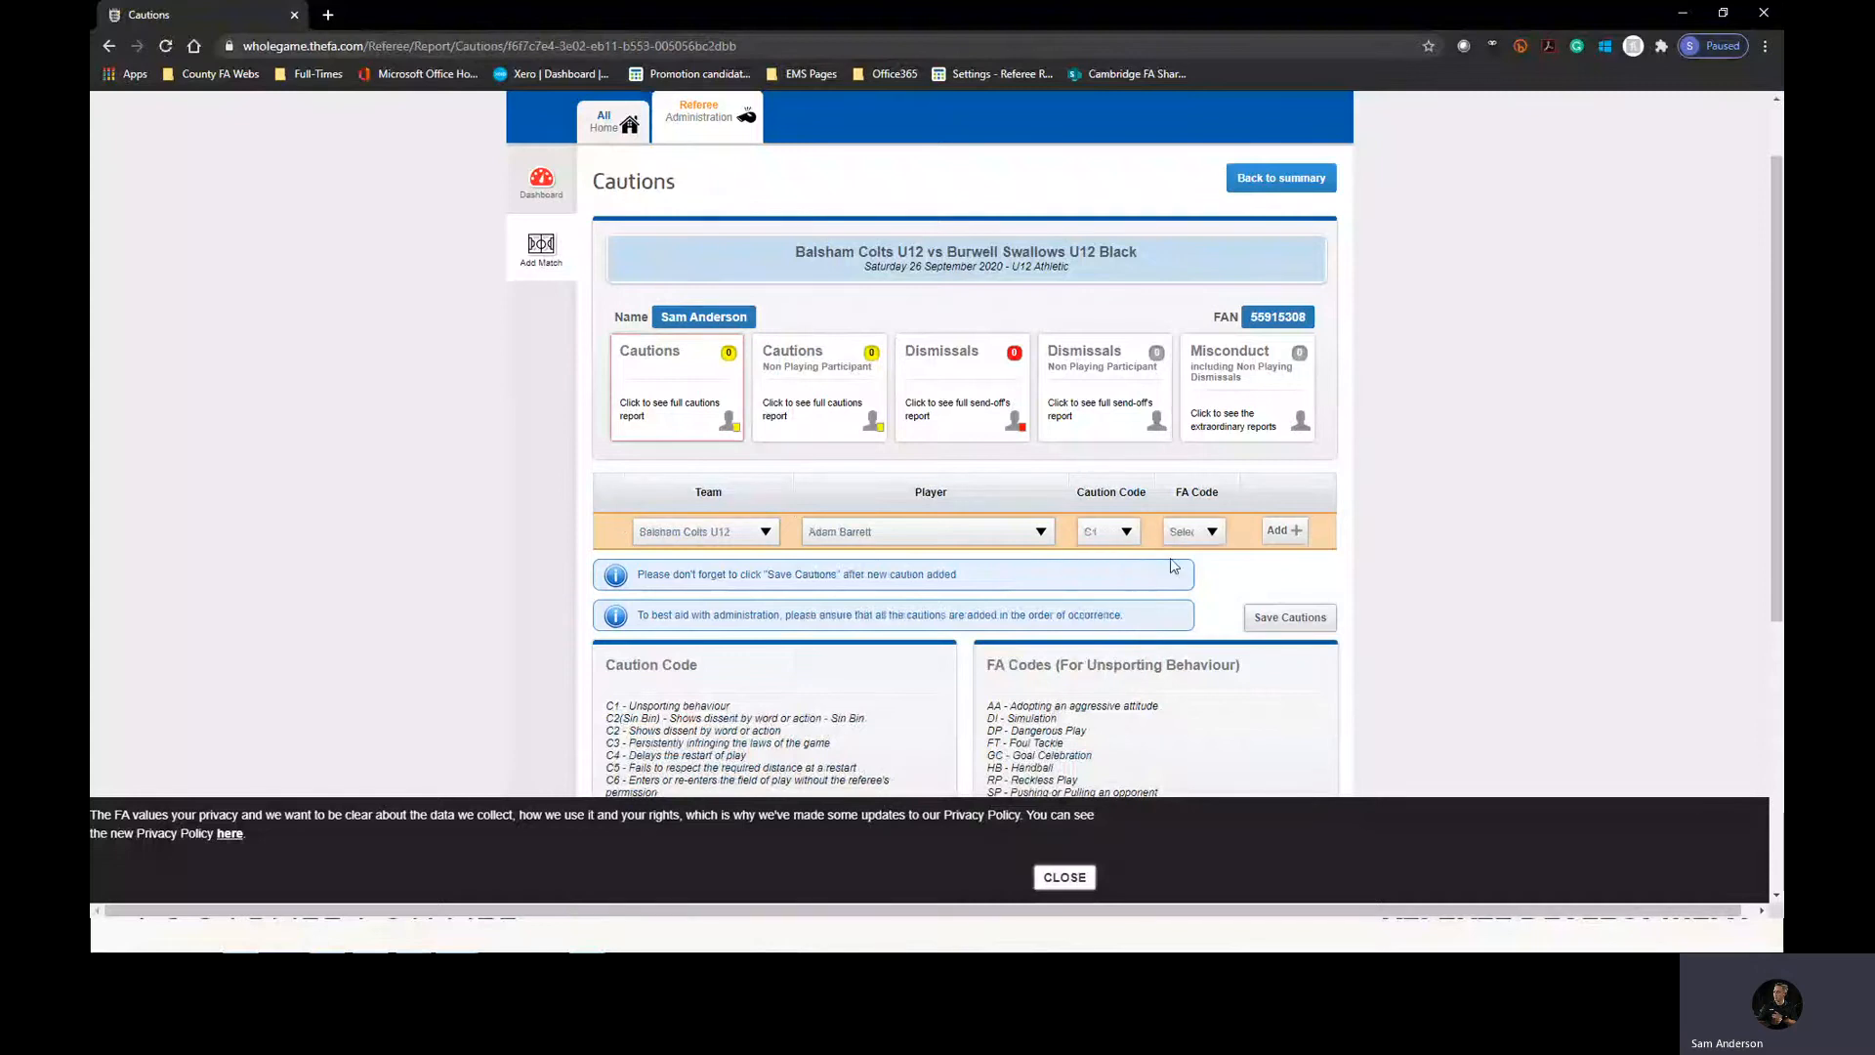
scroll(744, 617, "down", 1)
left_click_drag(740, 617, 605, 617)
left_click(941, 626)
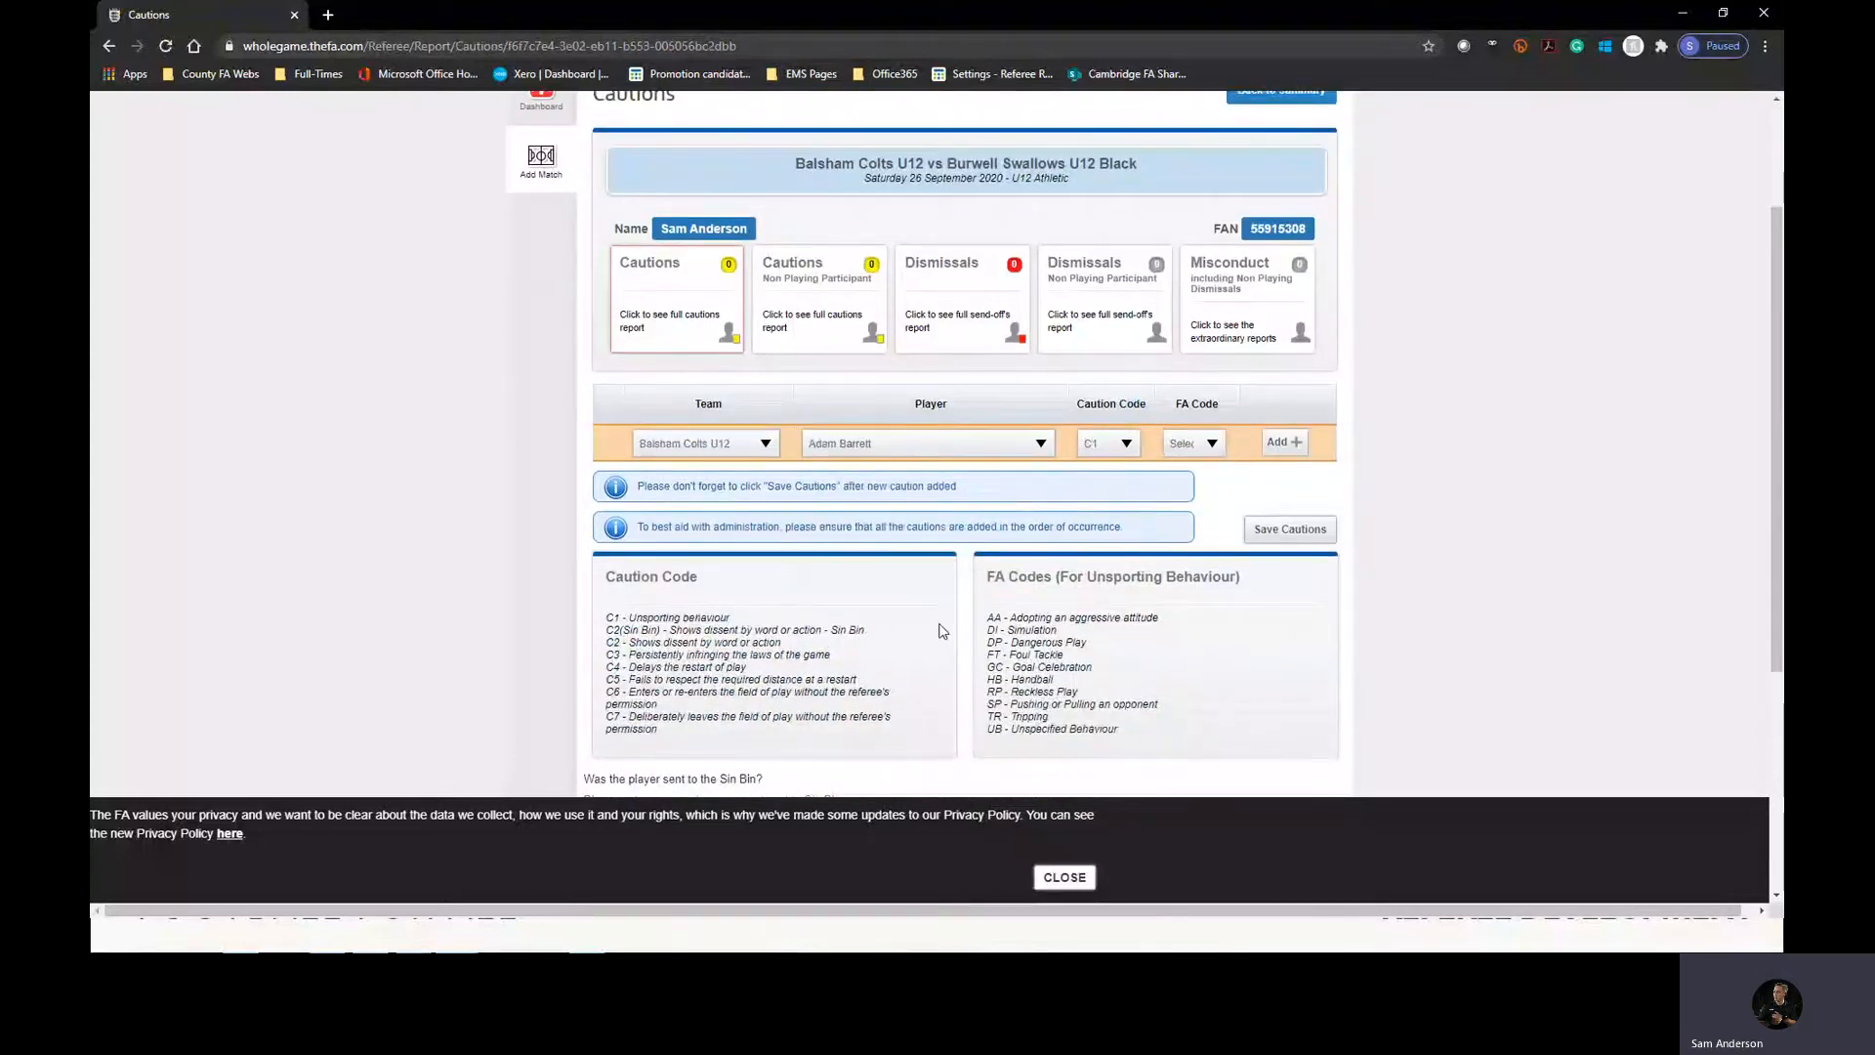
left_click(1198, 446)
left_click(1186, 520)
left_click_drag(988, 656, 1064, 657)
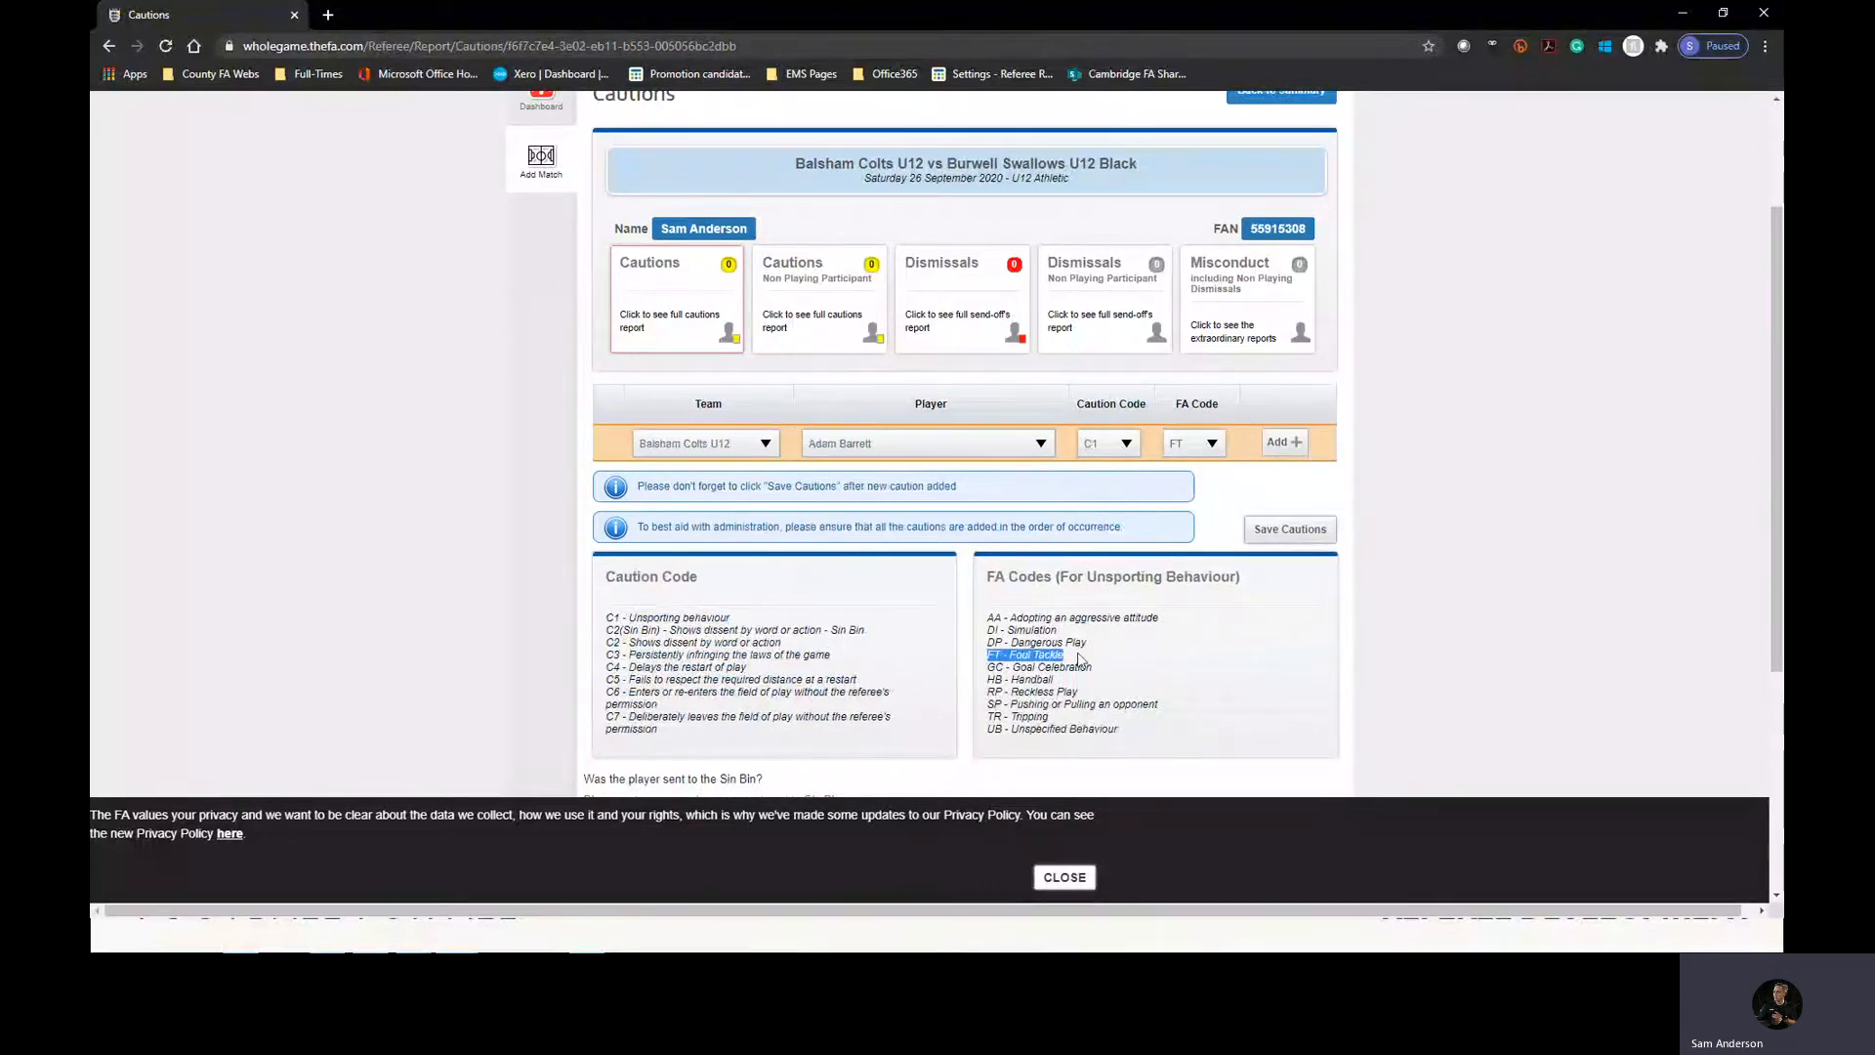
Add the prepared caution to the report and save the cautions, dismissing the privacy notice.
left_click(1280, 443)
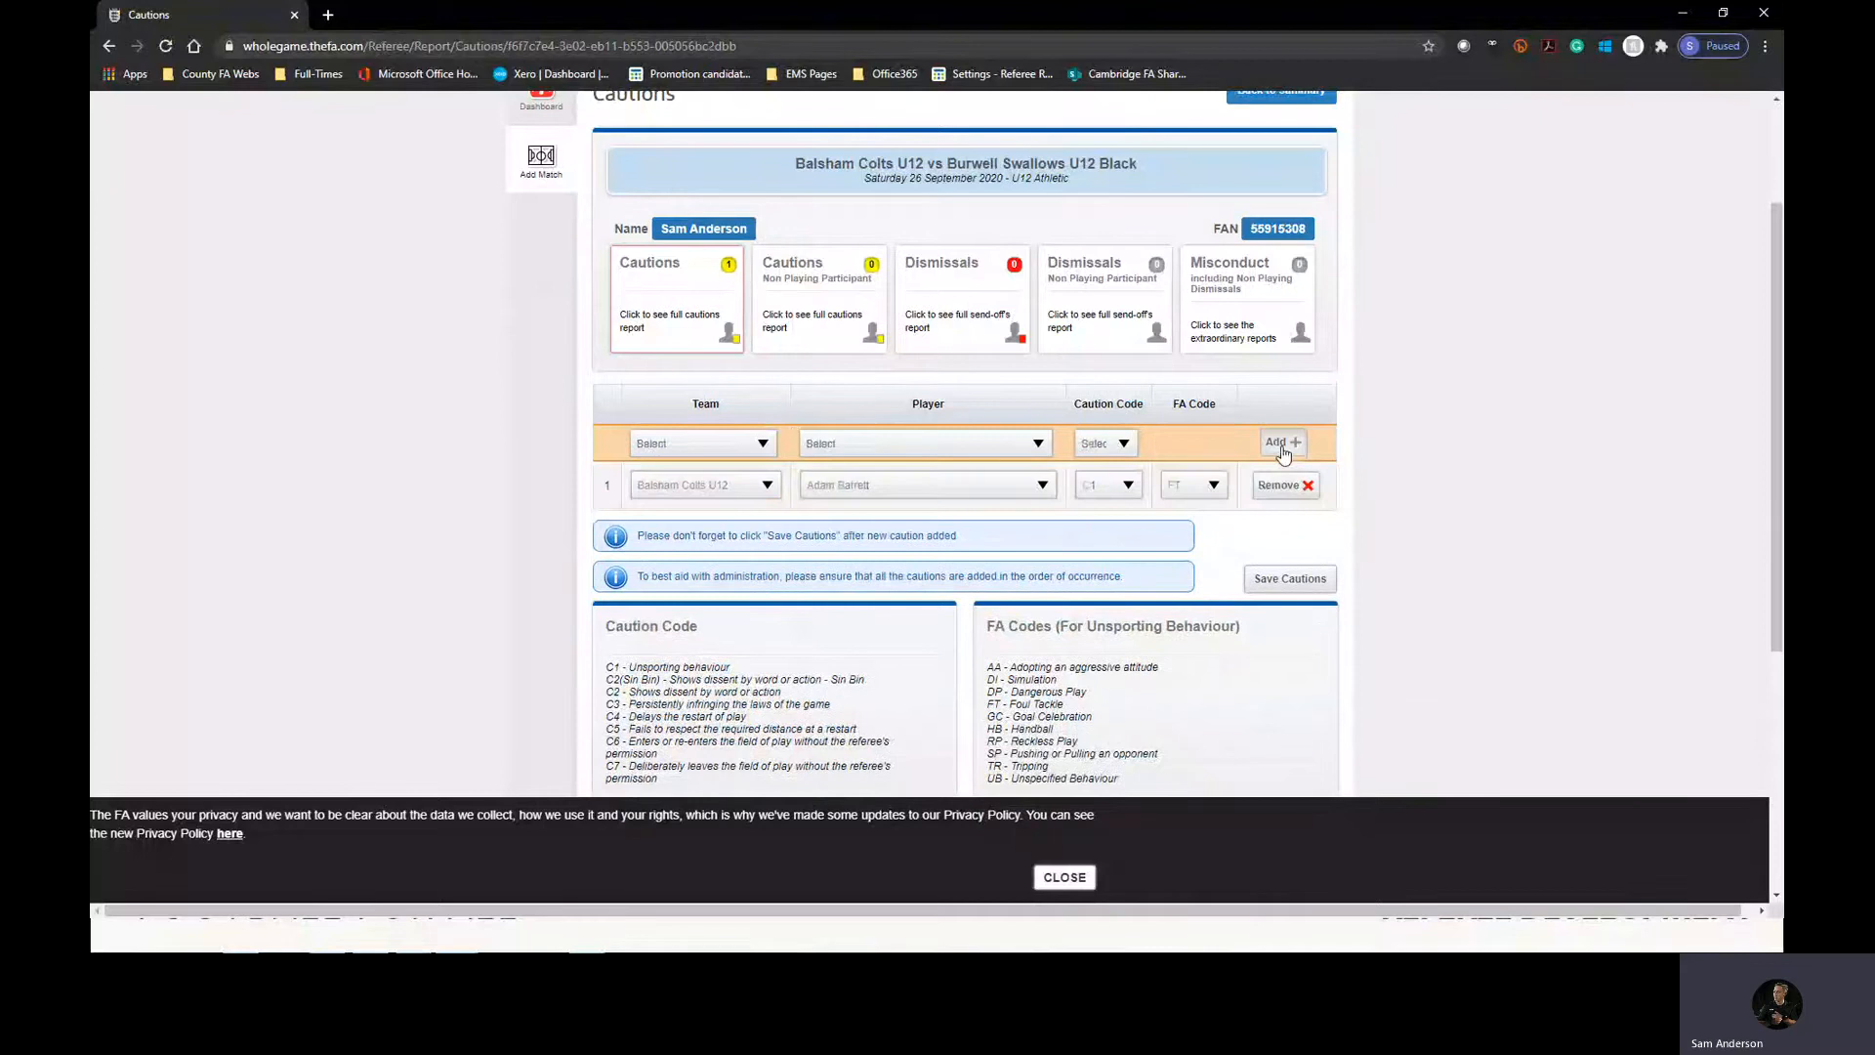
left_click(1294, 582)
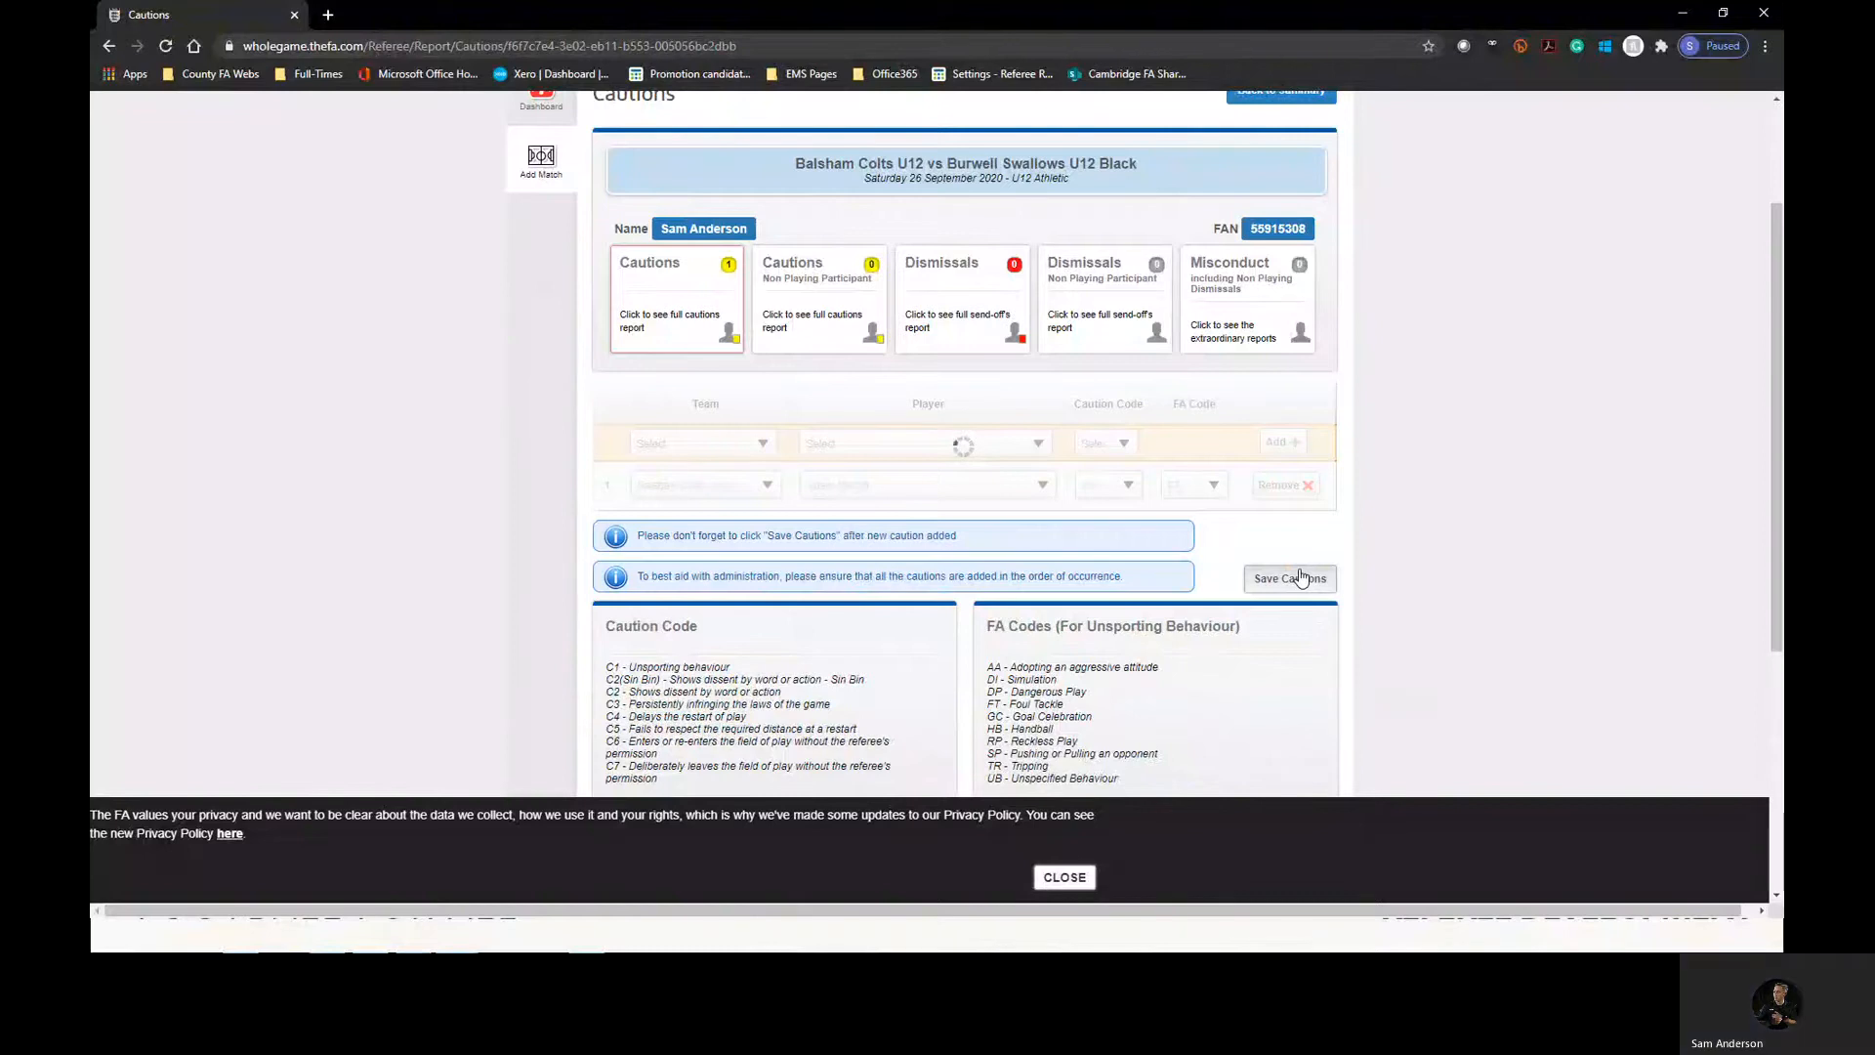
left_click(1072, 872)
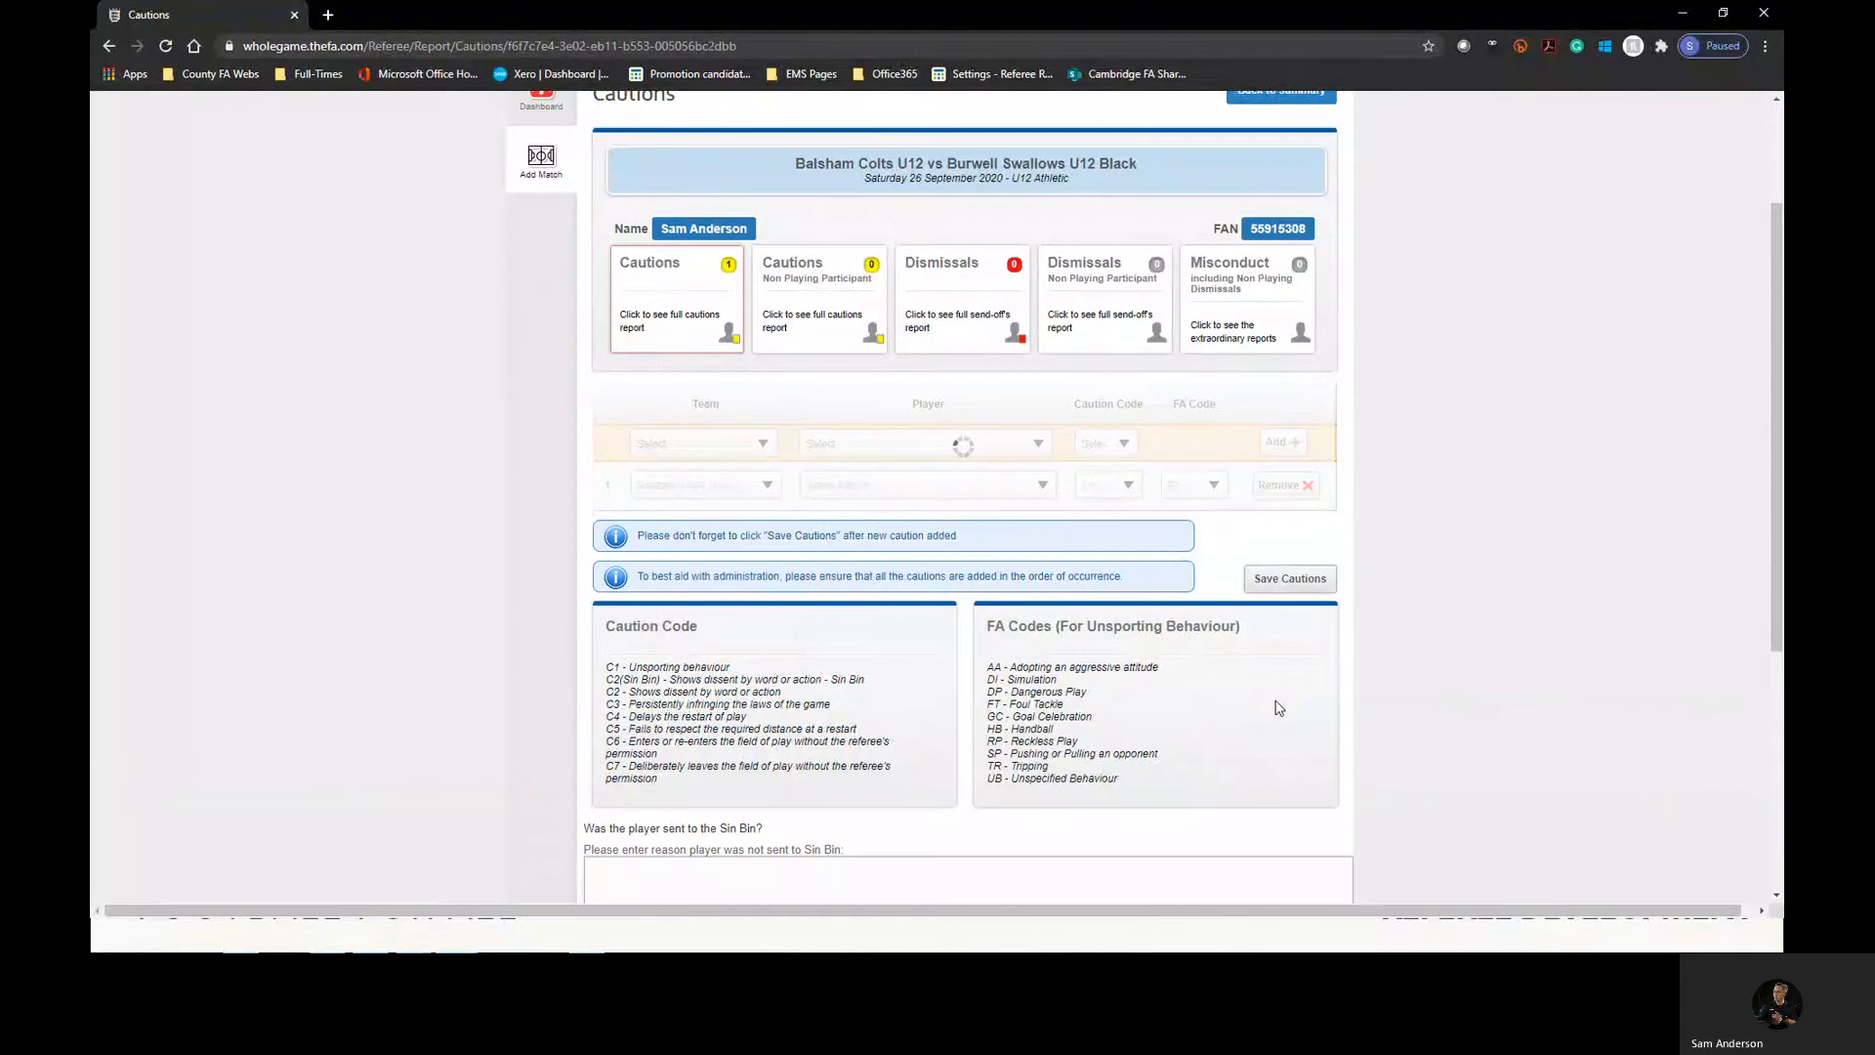
scroll(1285, 703, "up", 1)
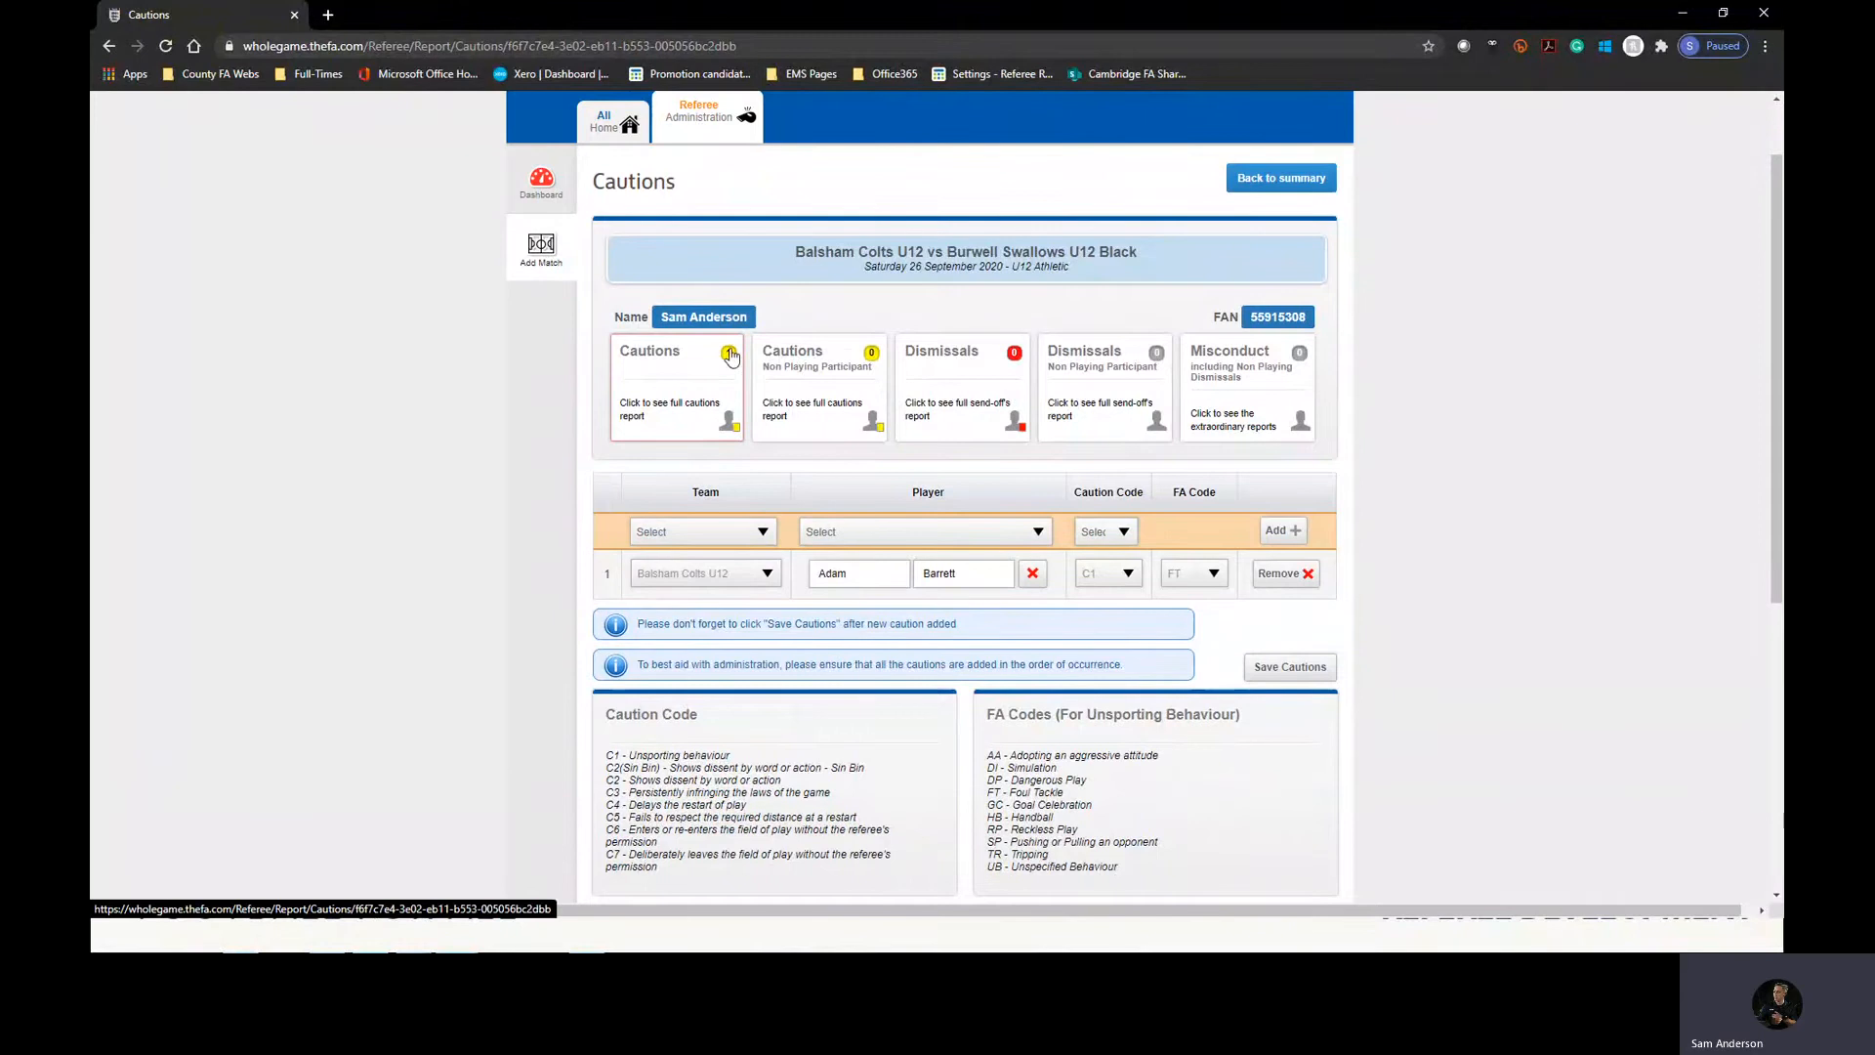
left_click(762, 532)
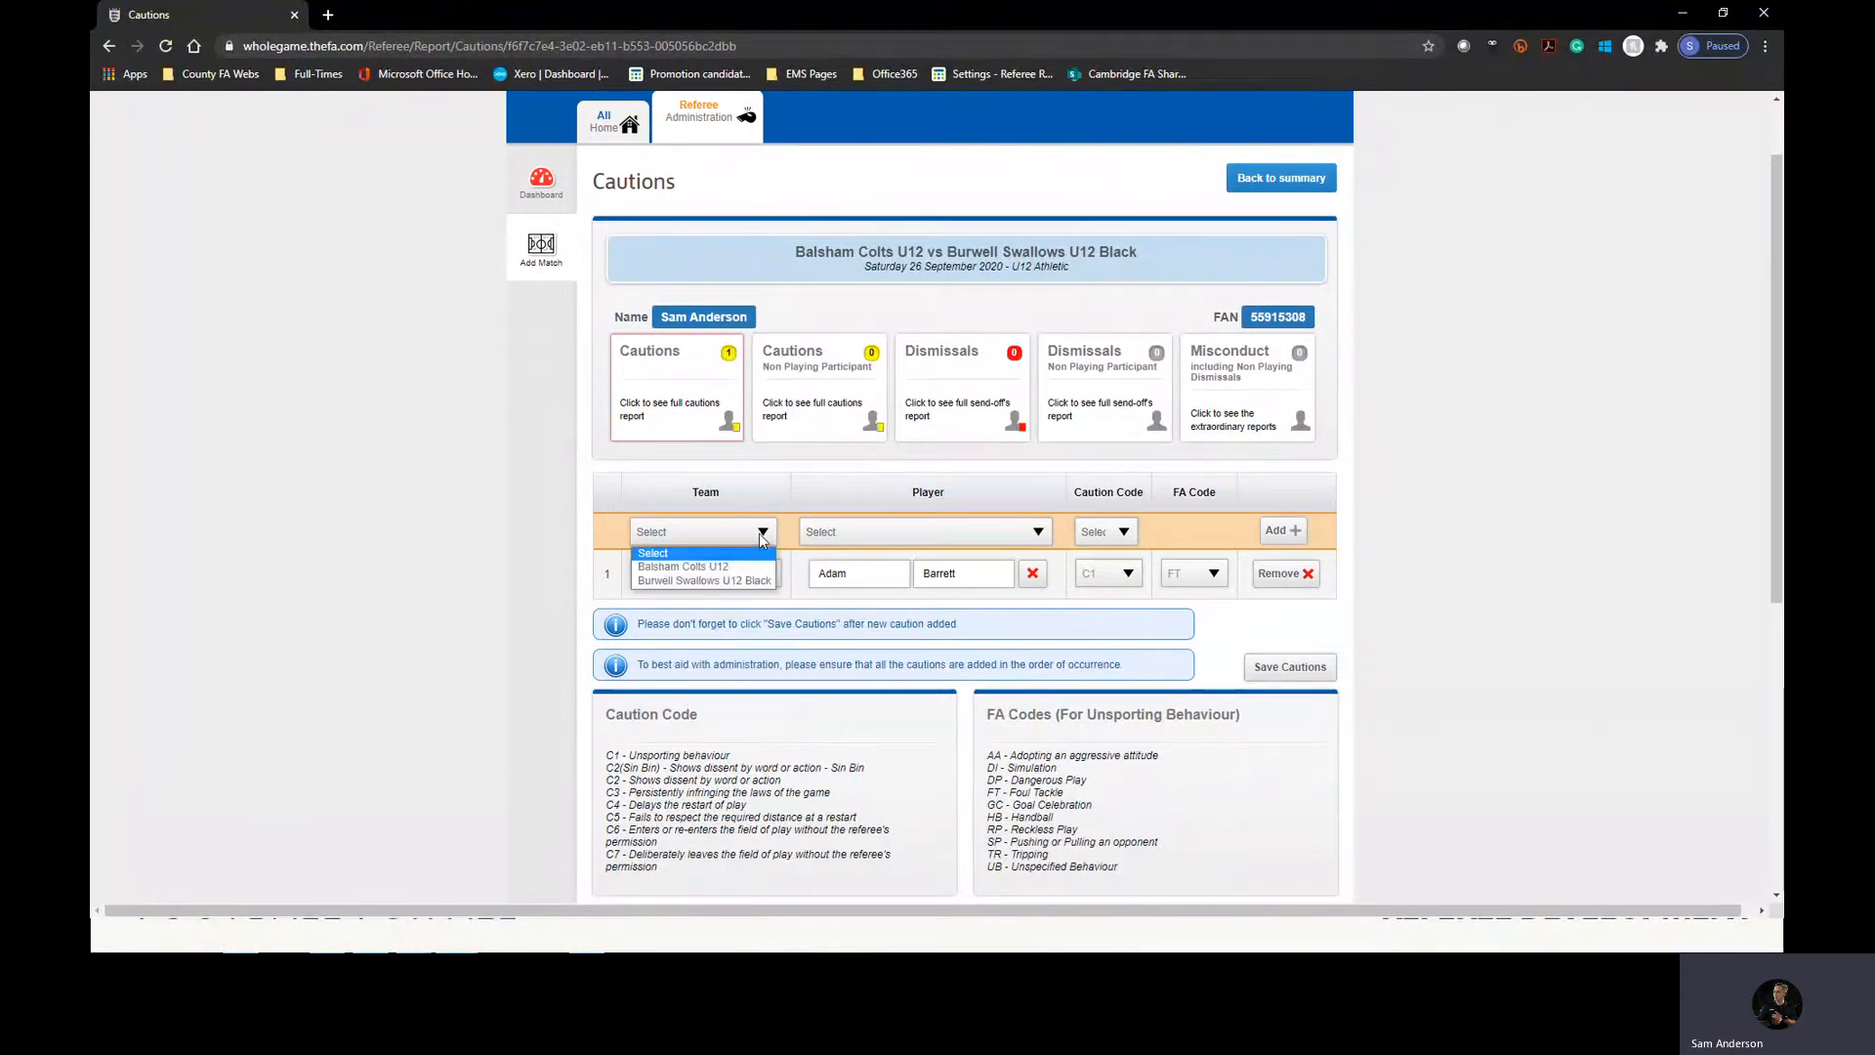
left_click(764, 540)
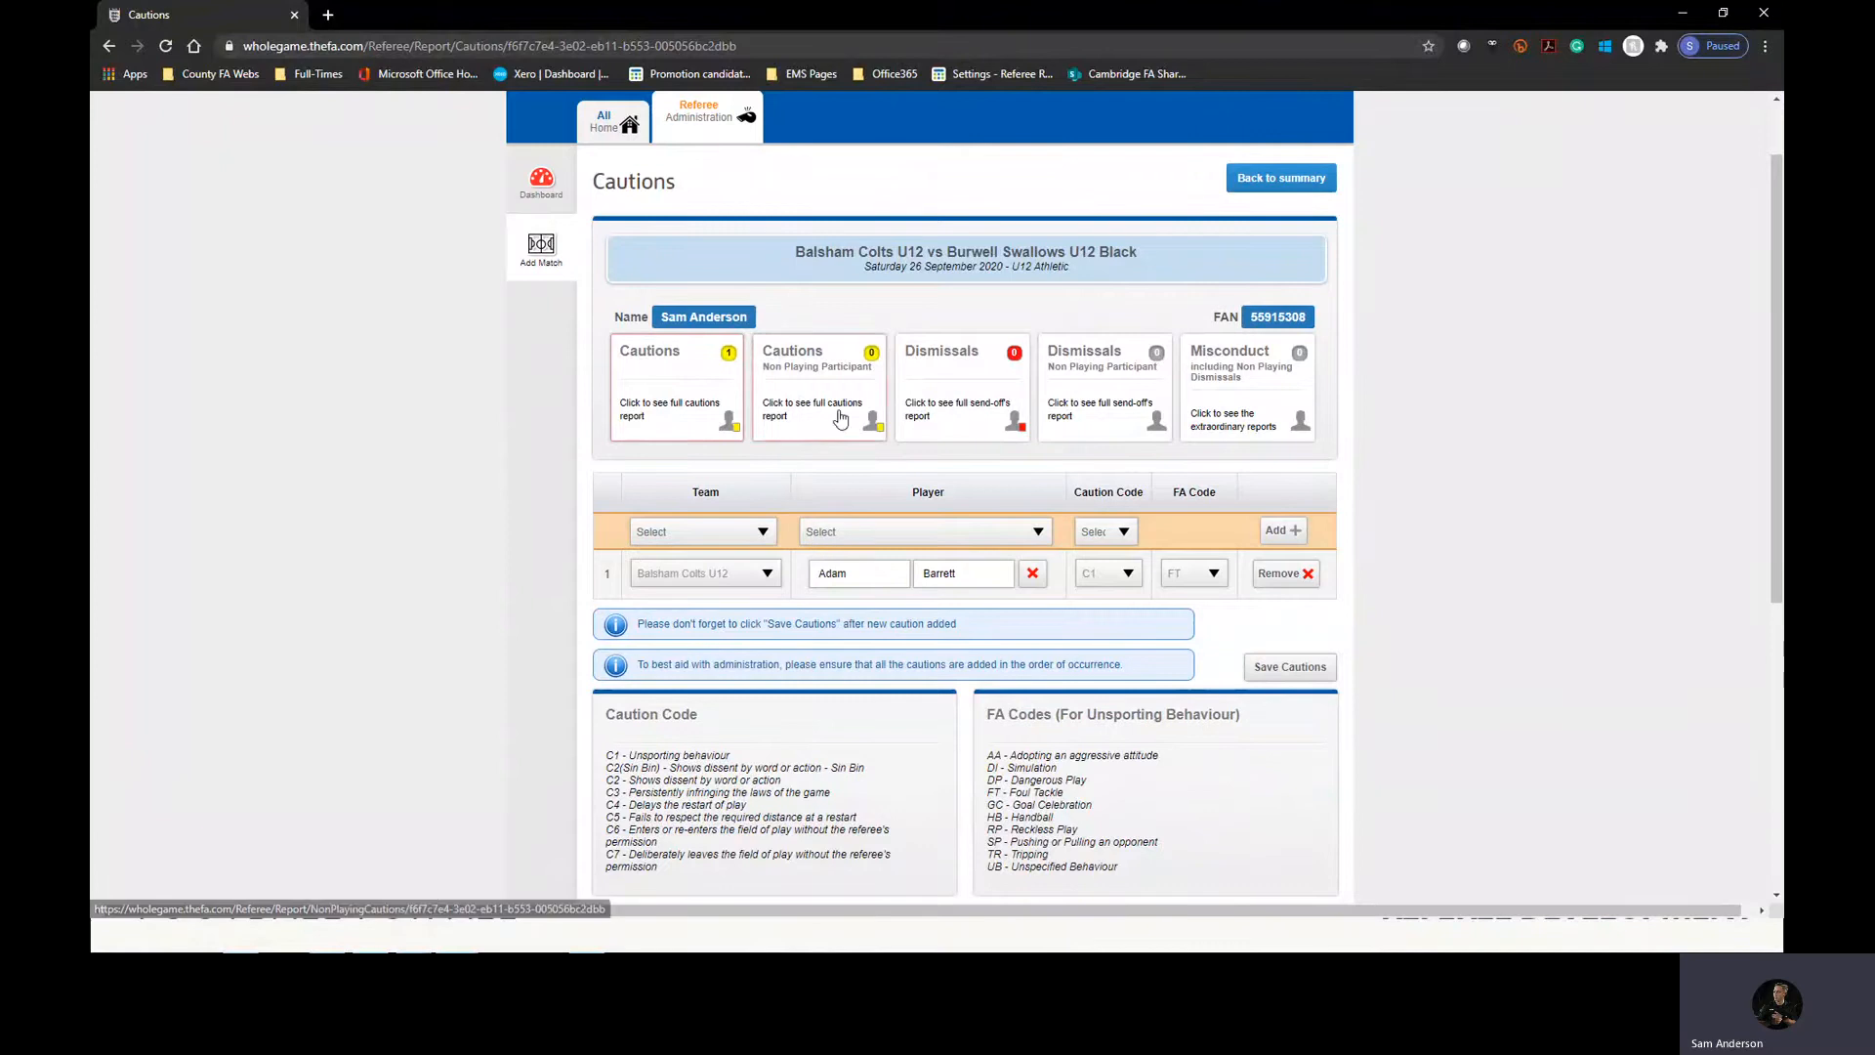
Open the match's player dismissals report and select Burwell Swallows U12 Black and its first listed player for a new dismissal.
left_click(926, 392)
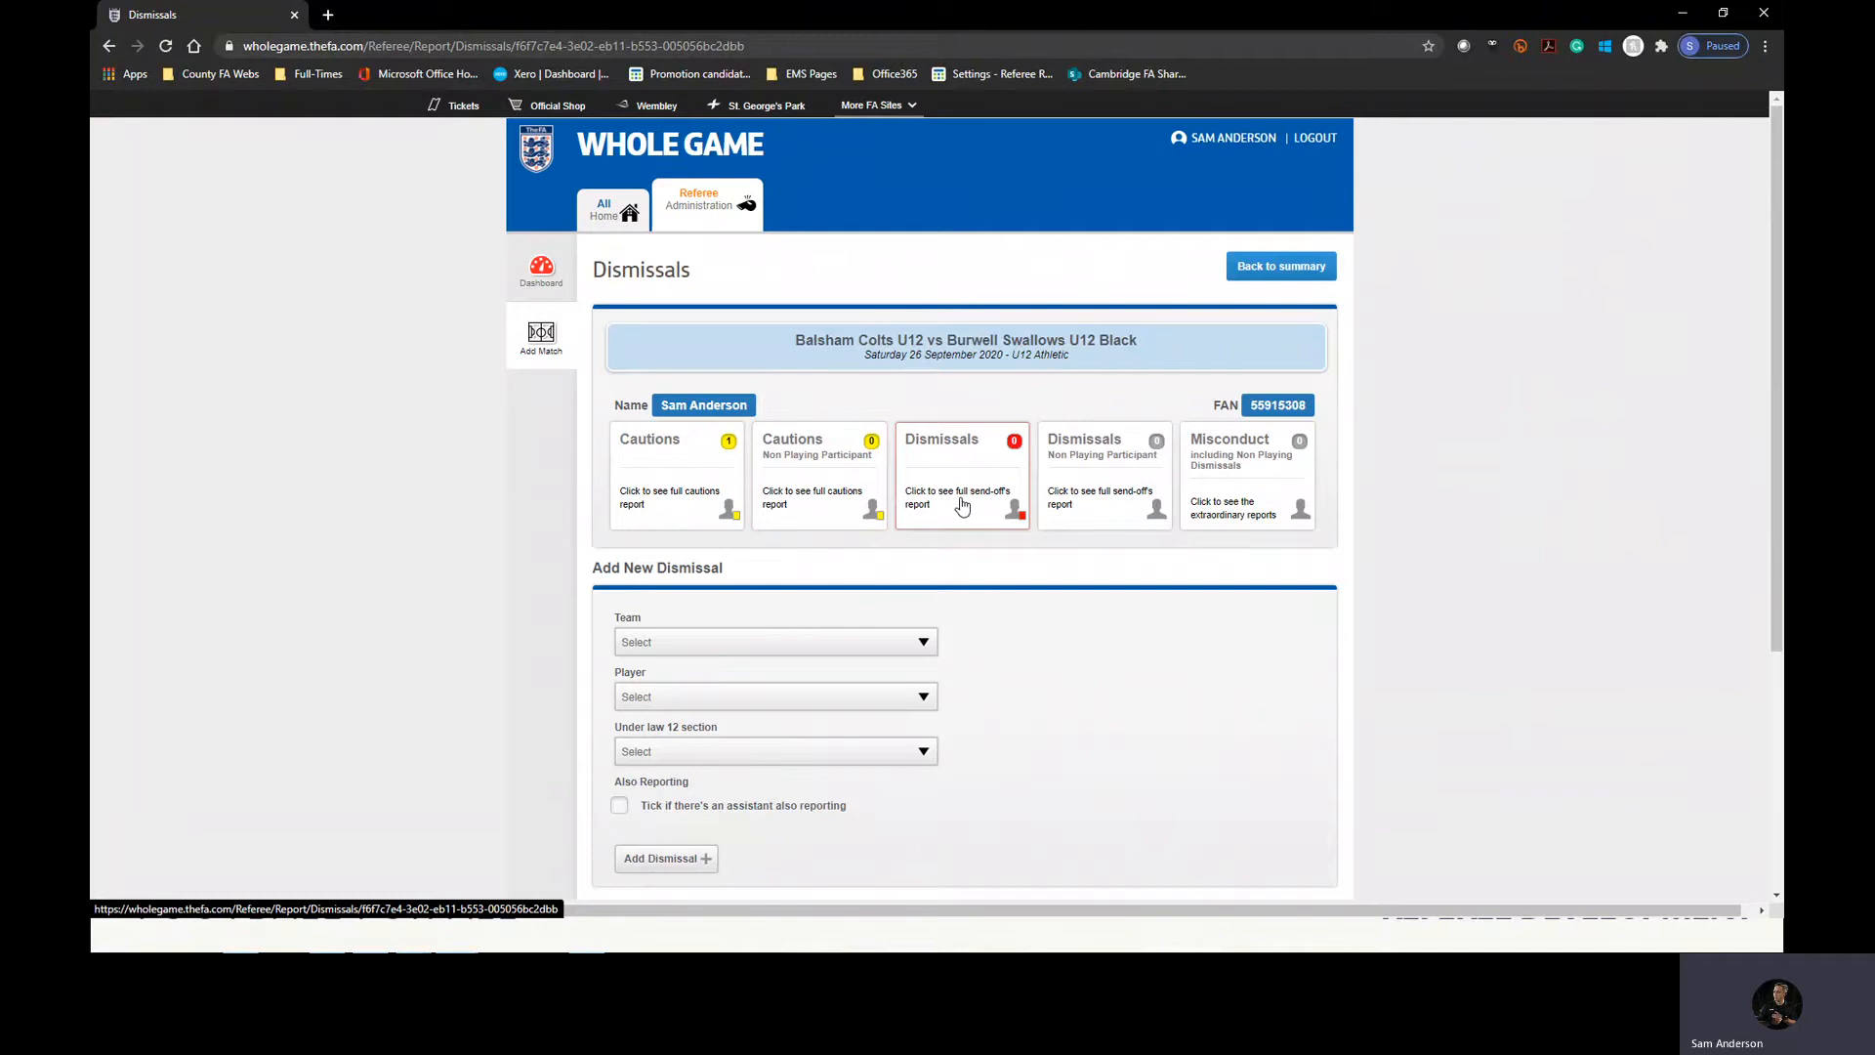
left_click(802, 644)
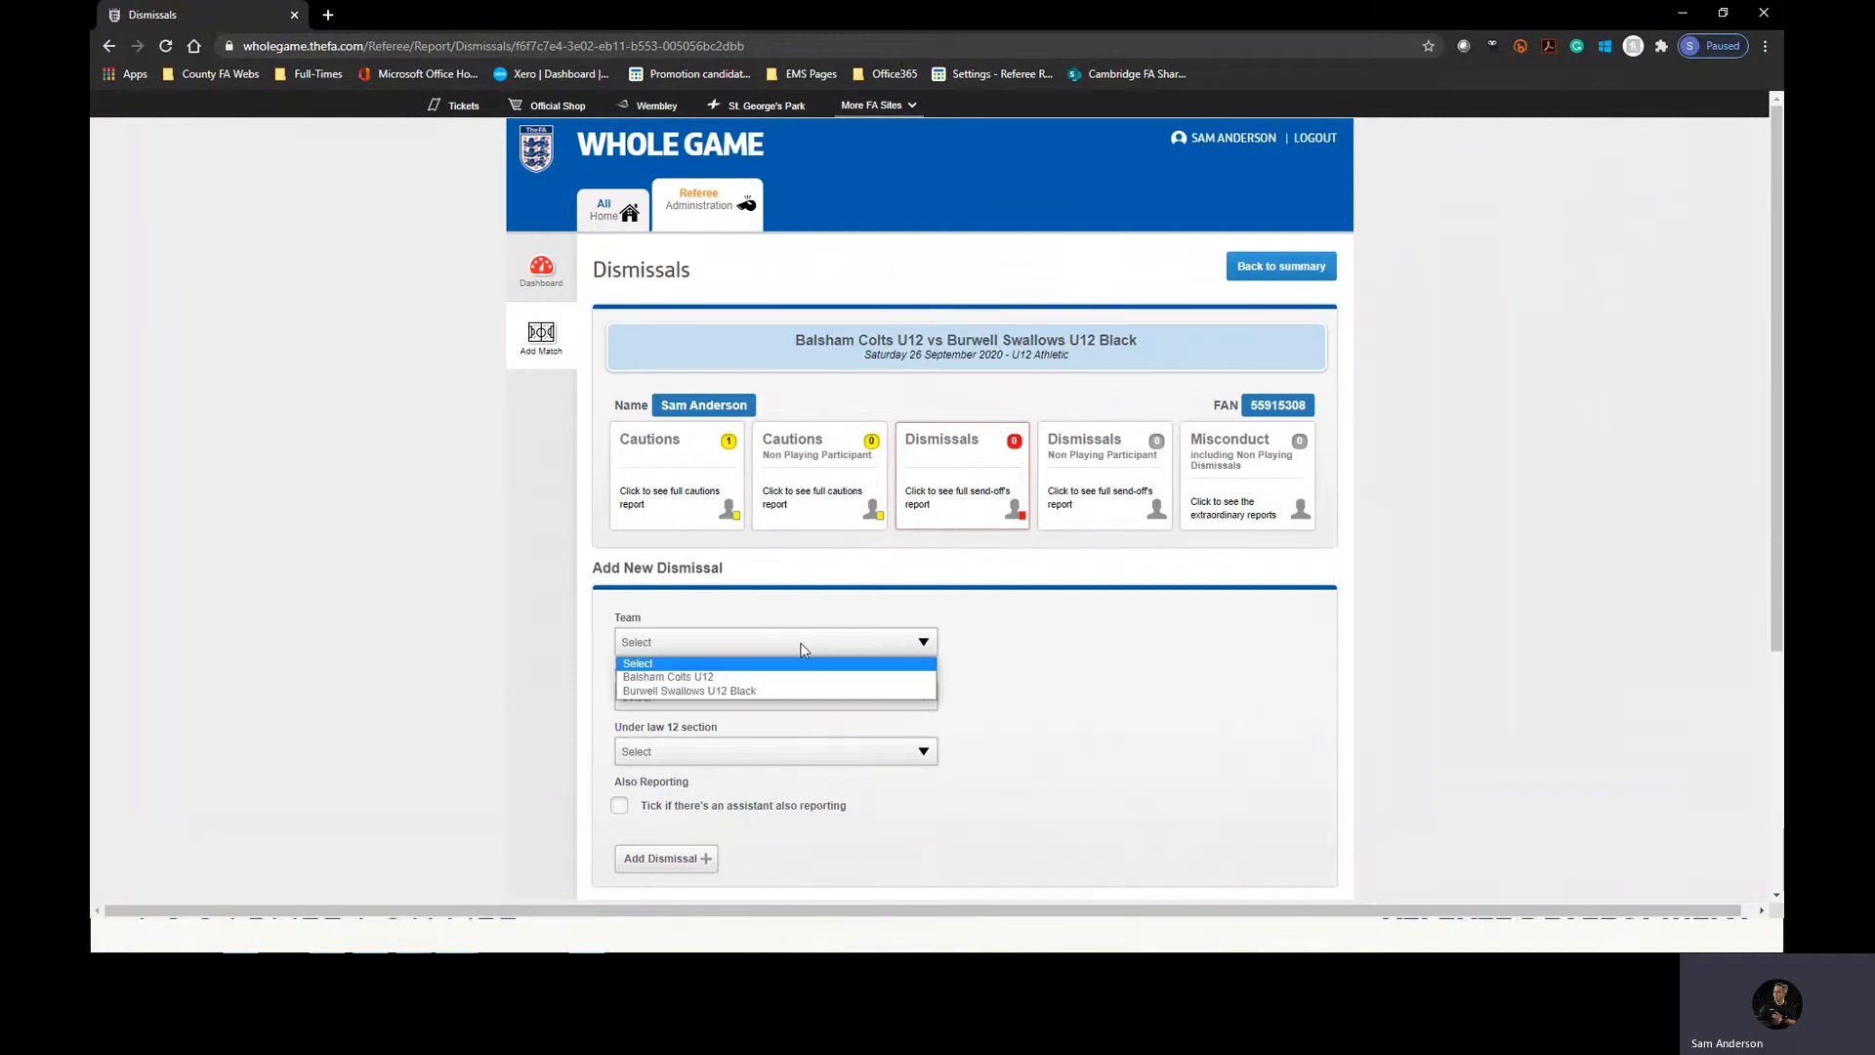
left_click(690, 691)
scroll(435, 655, "down", 2)
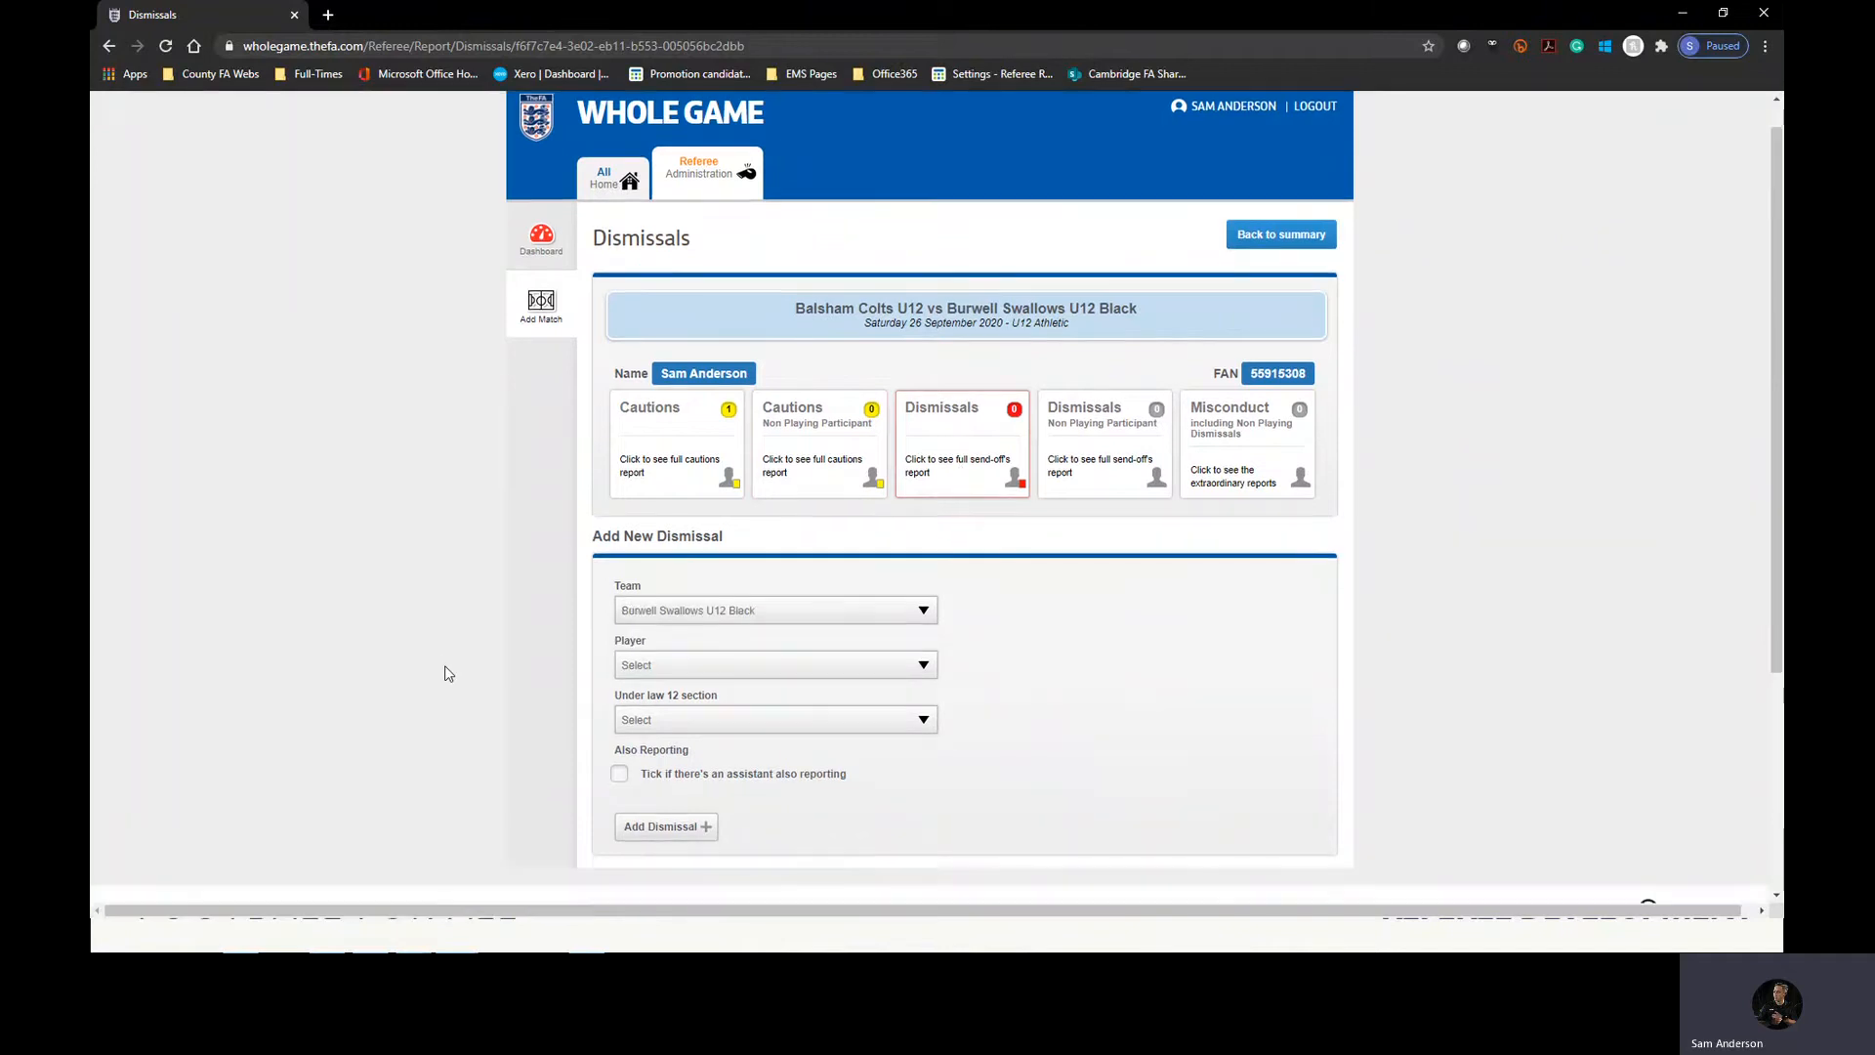
left_click(677, 608)
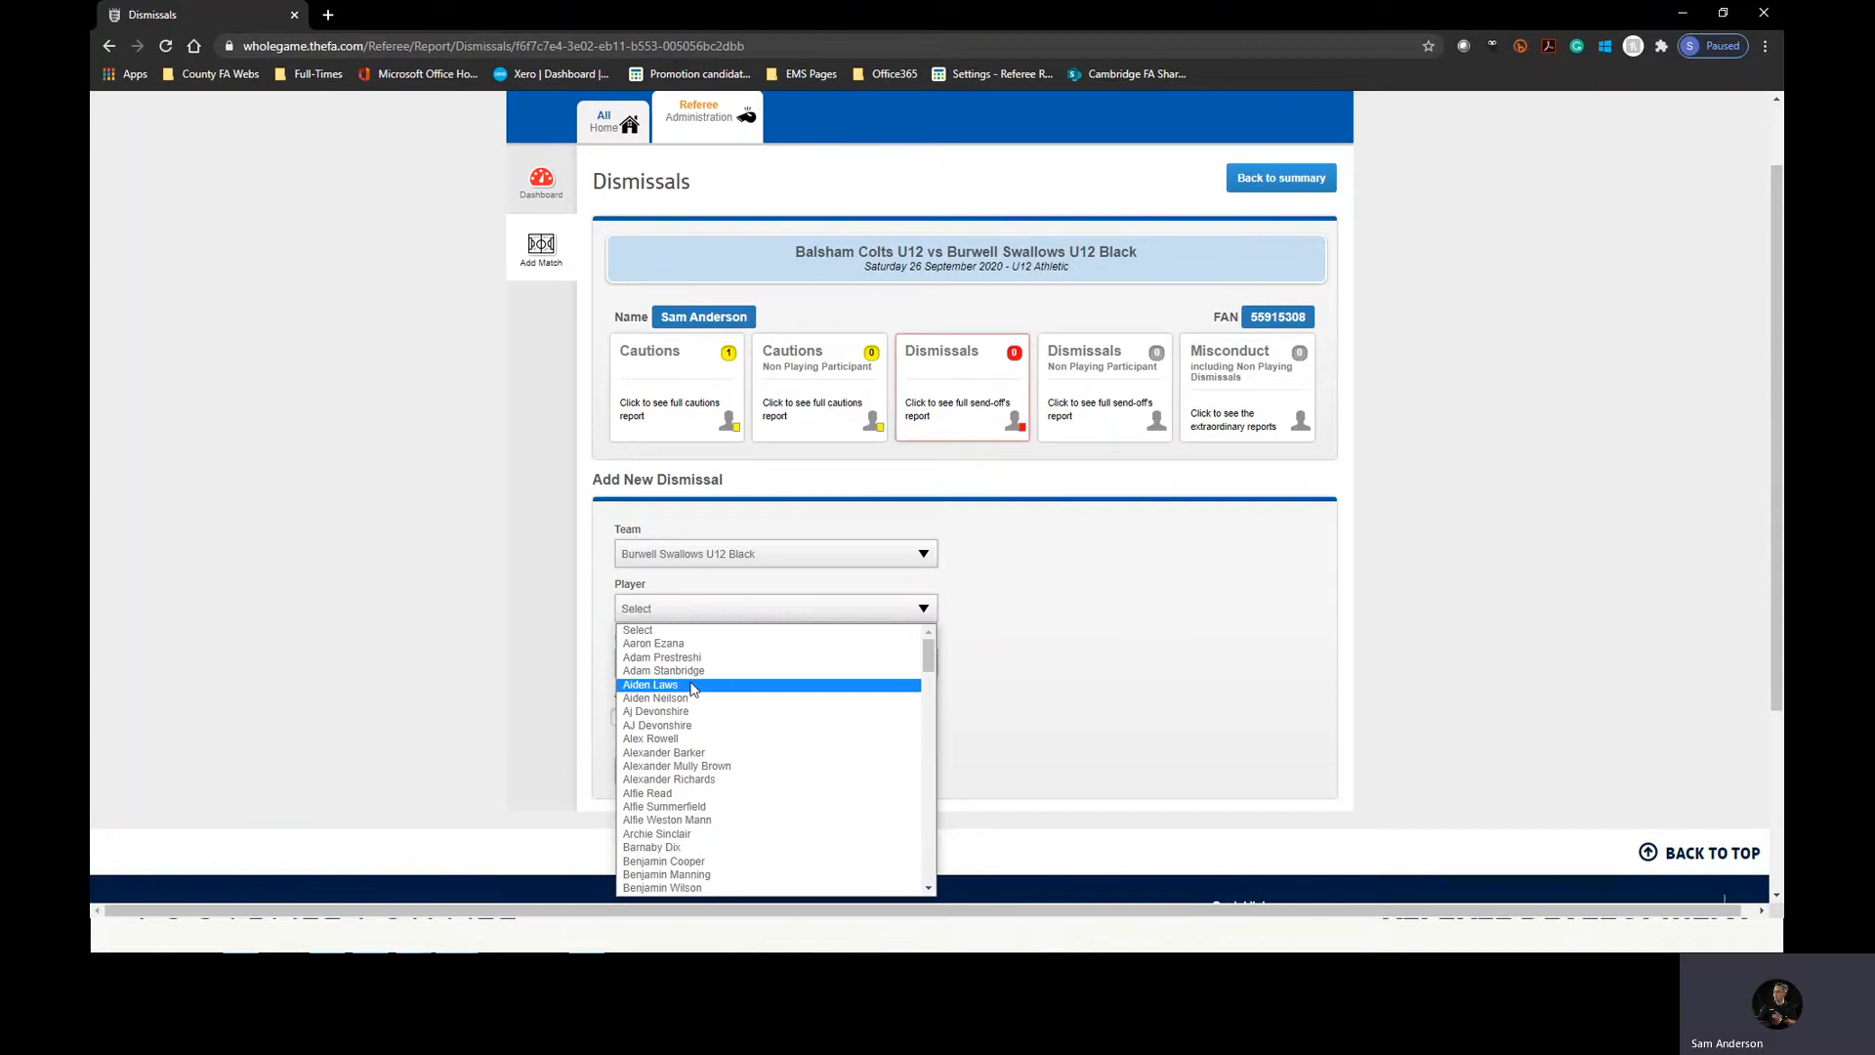
left_click(653, 643)
Set the new dismissal's law 12 section to S1 Serious Foul Play and add the dismissal to the report.
scroll(511, 641, "down", 2)
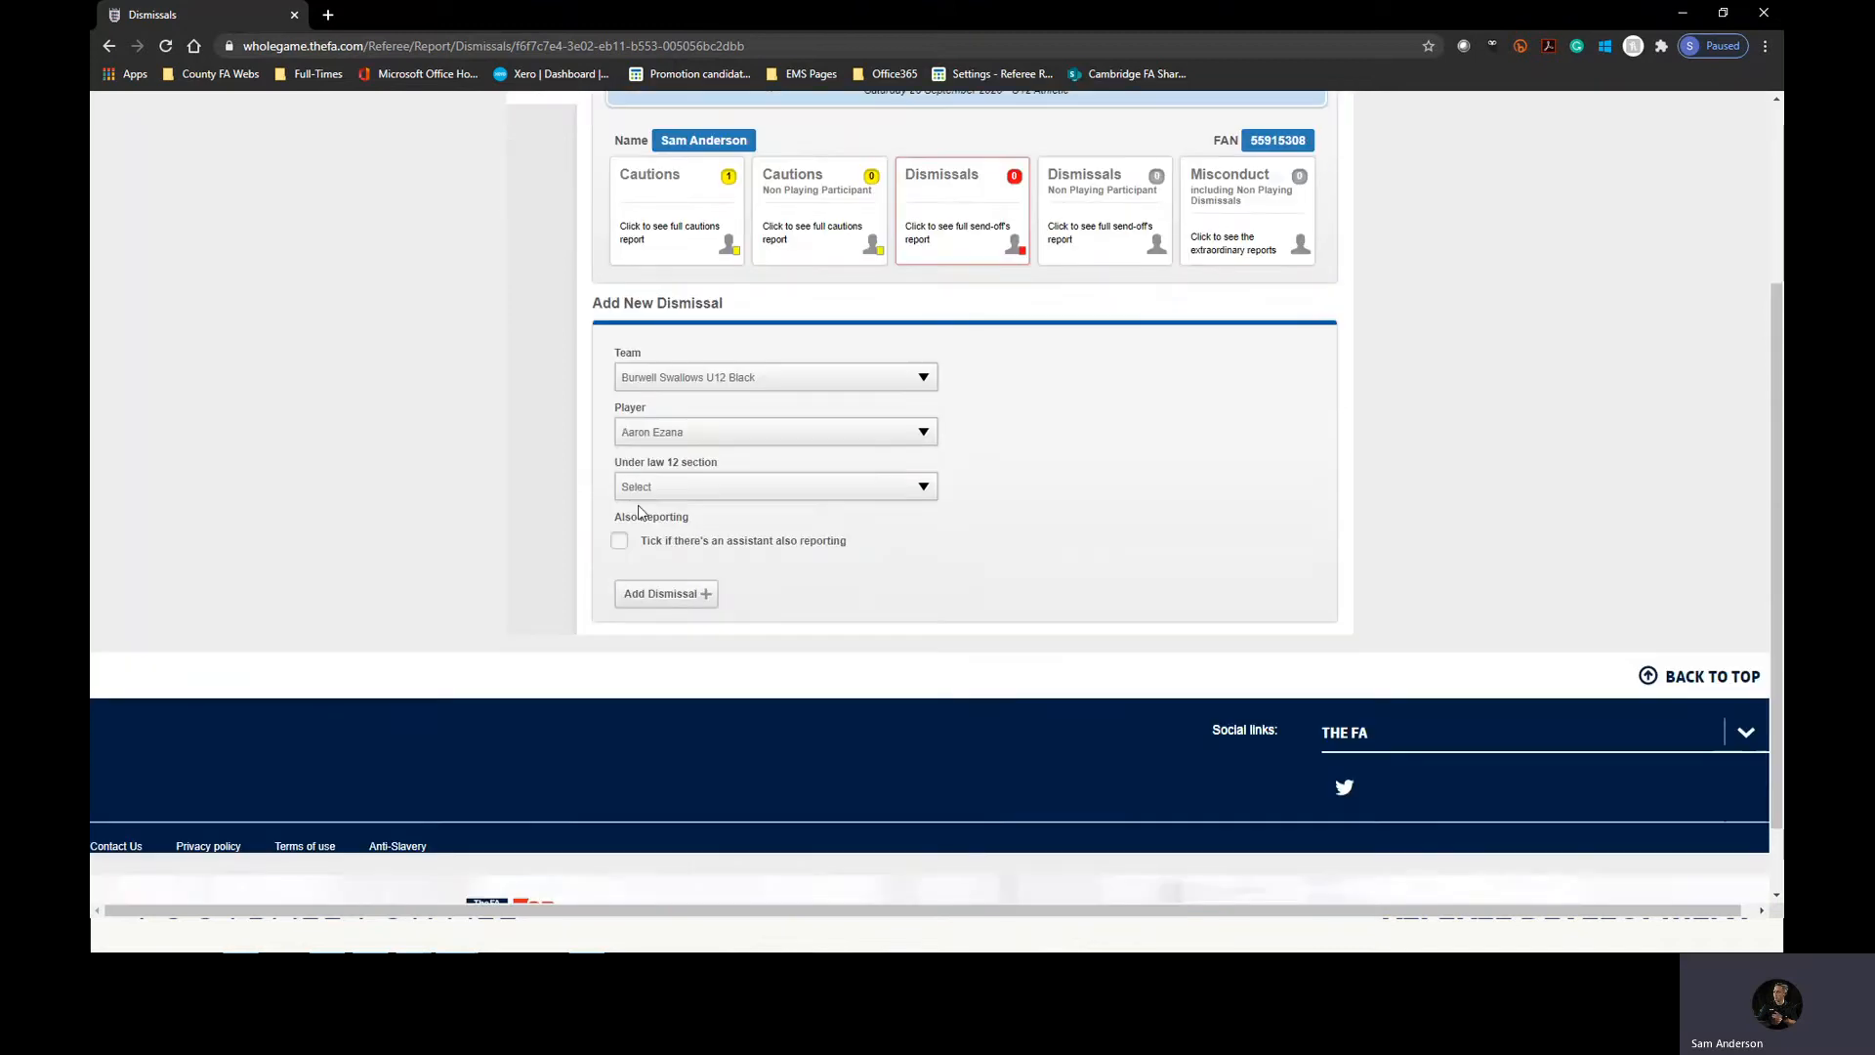
left_click(640, 490)
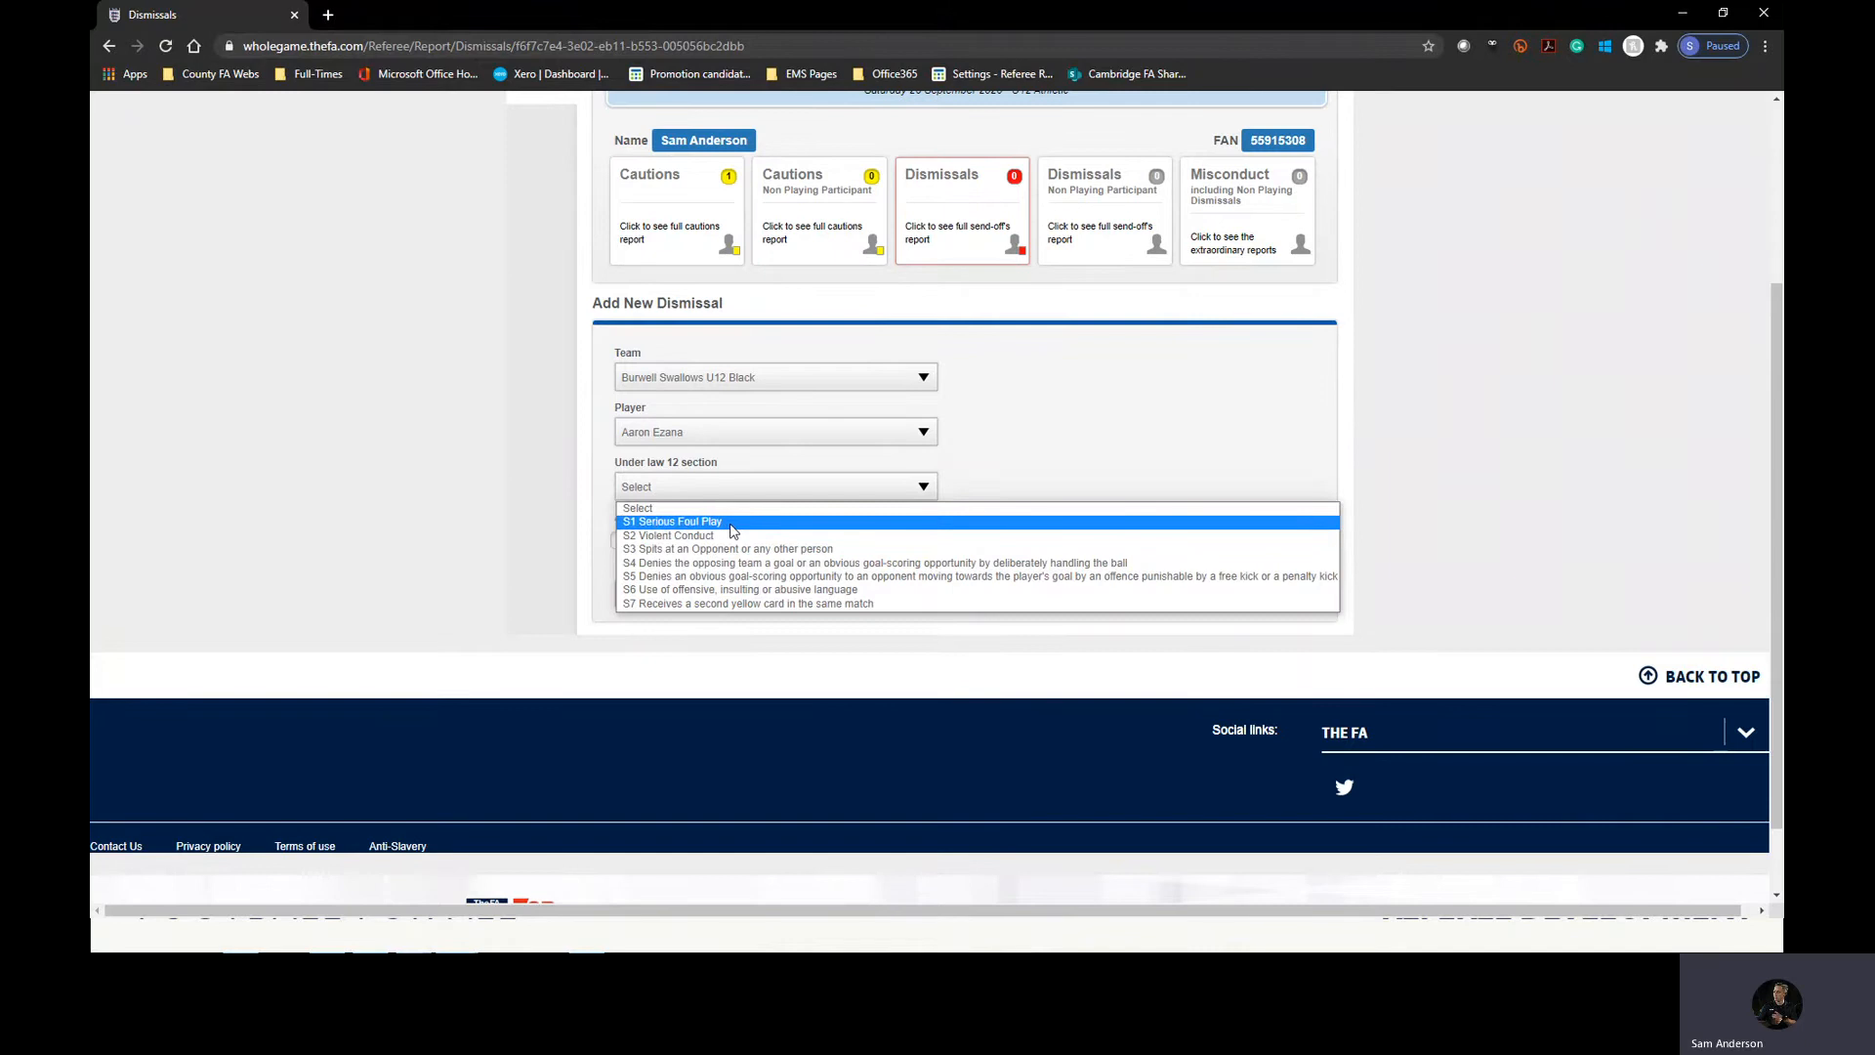
left_click(728, 523)
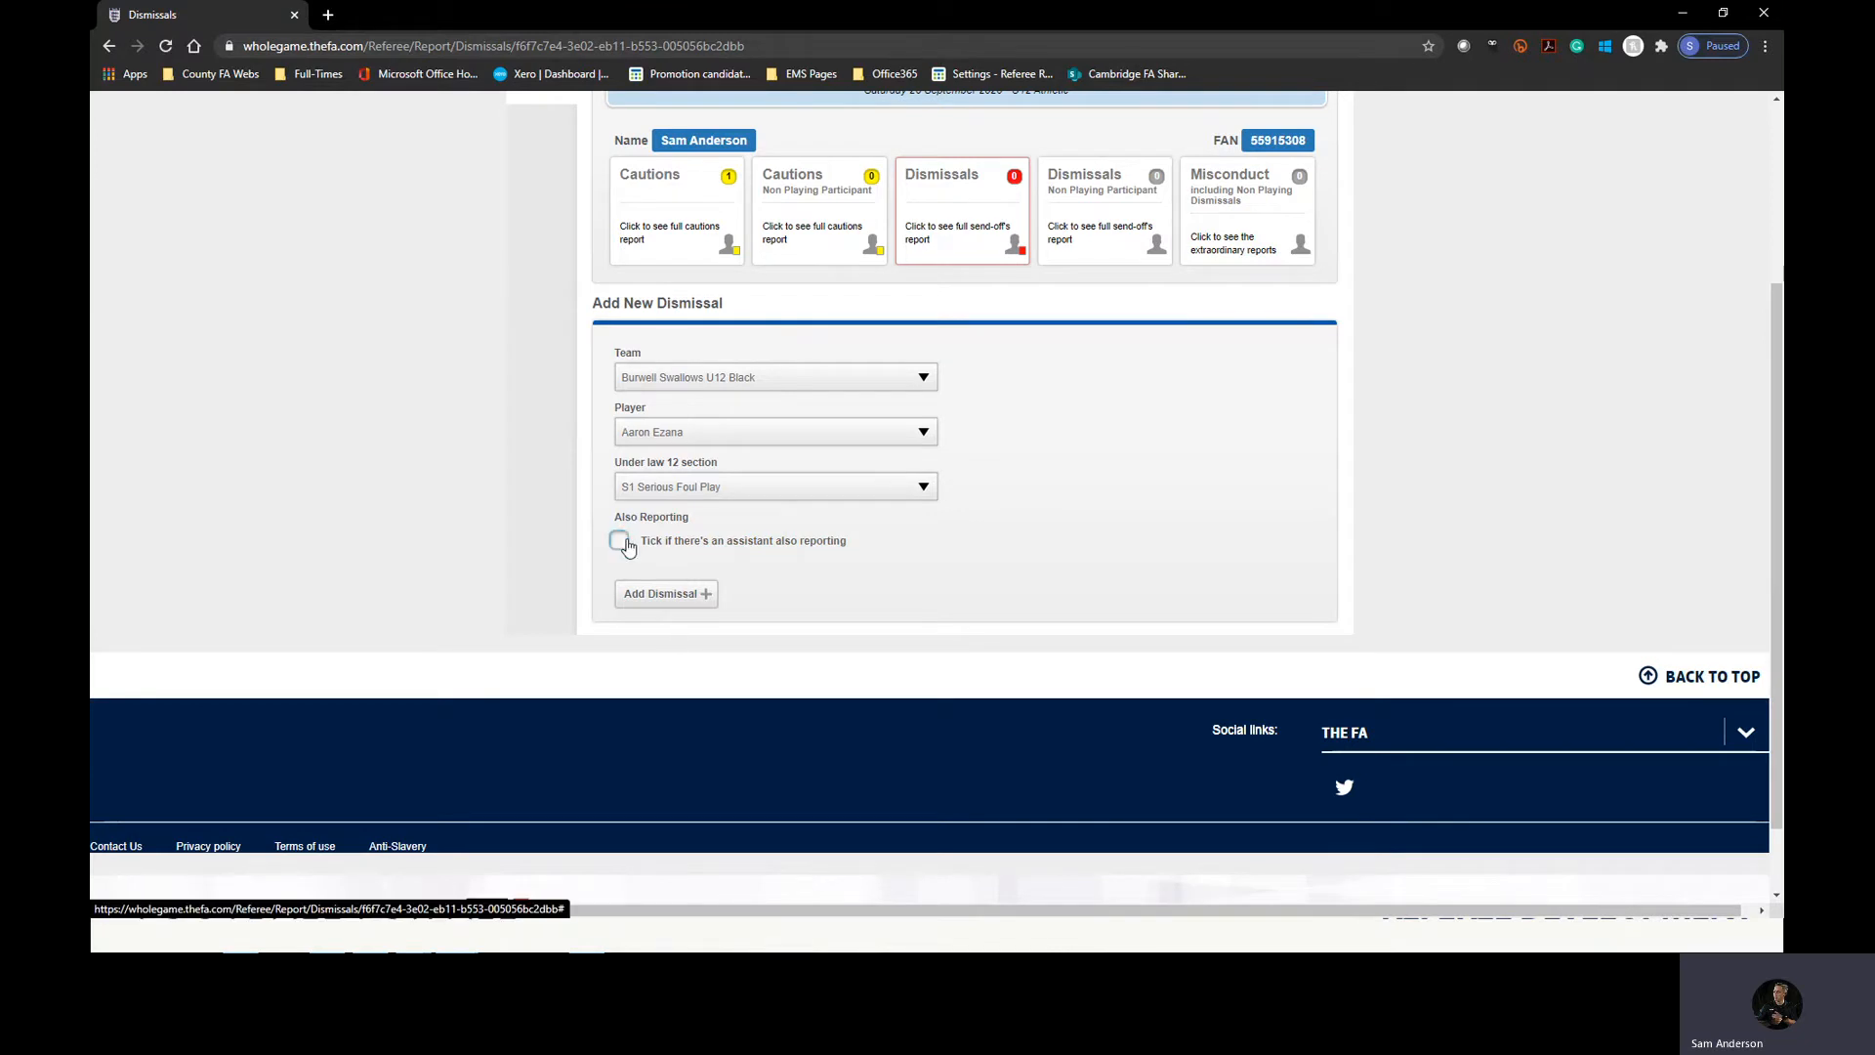
left_click(662, 594)
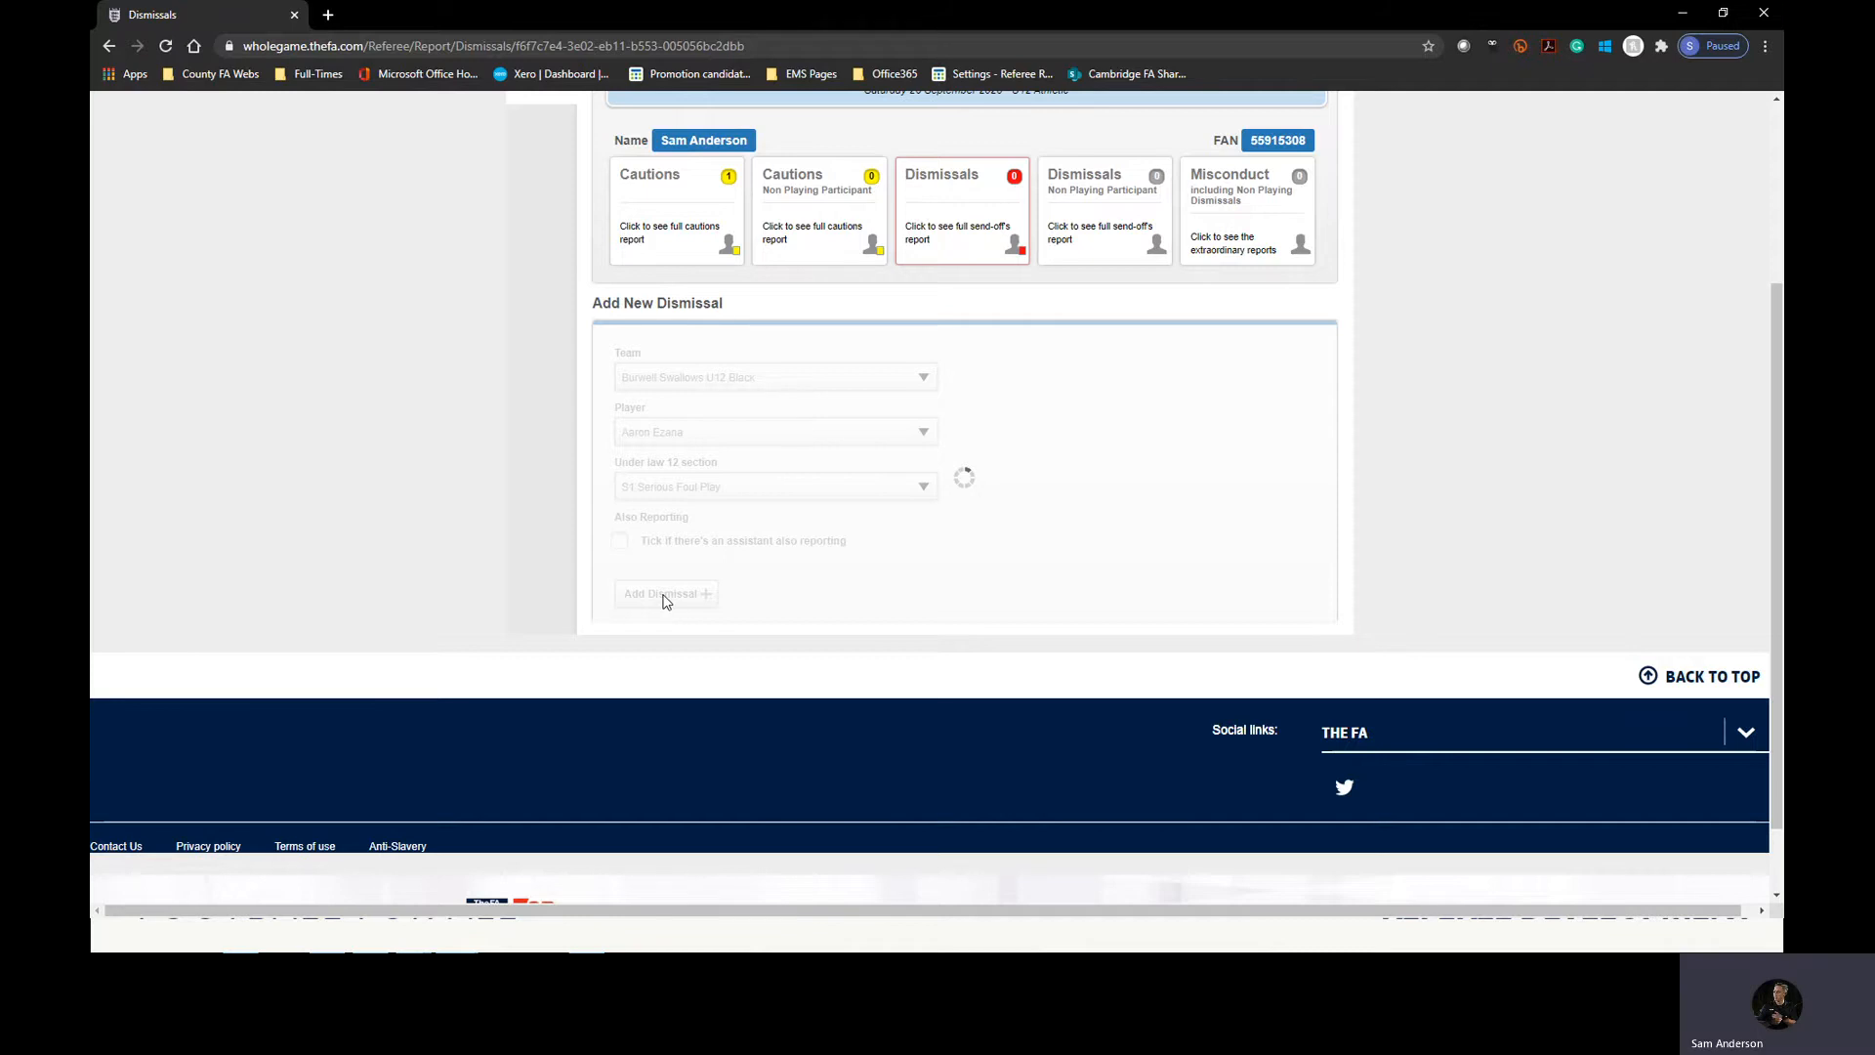
scroll(692, 574, "down", 4)
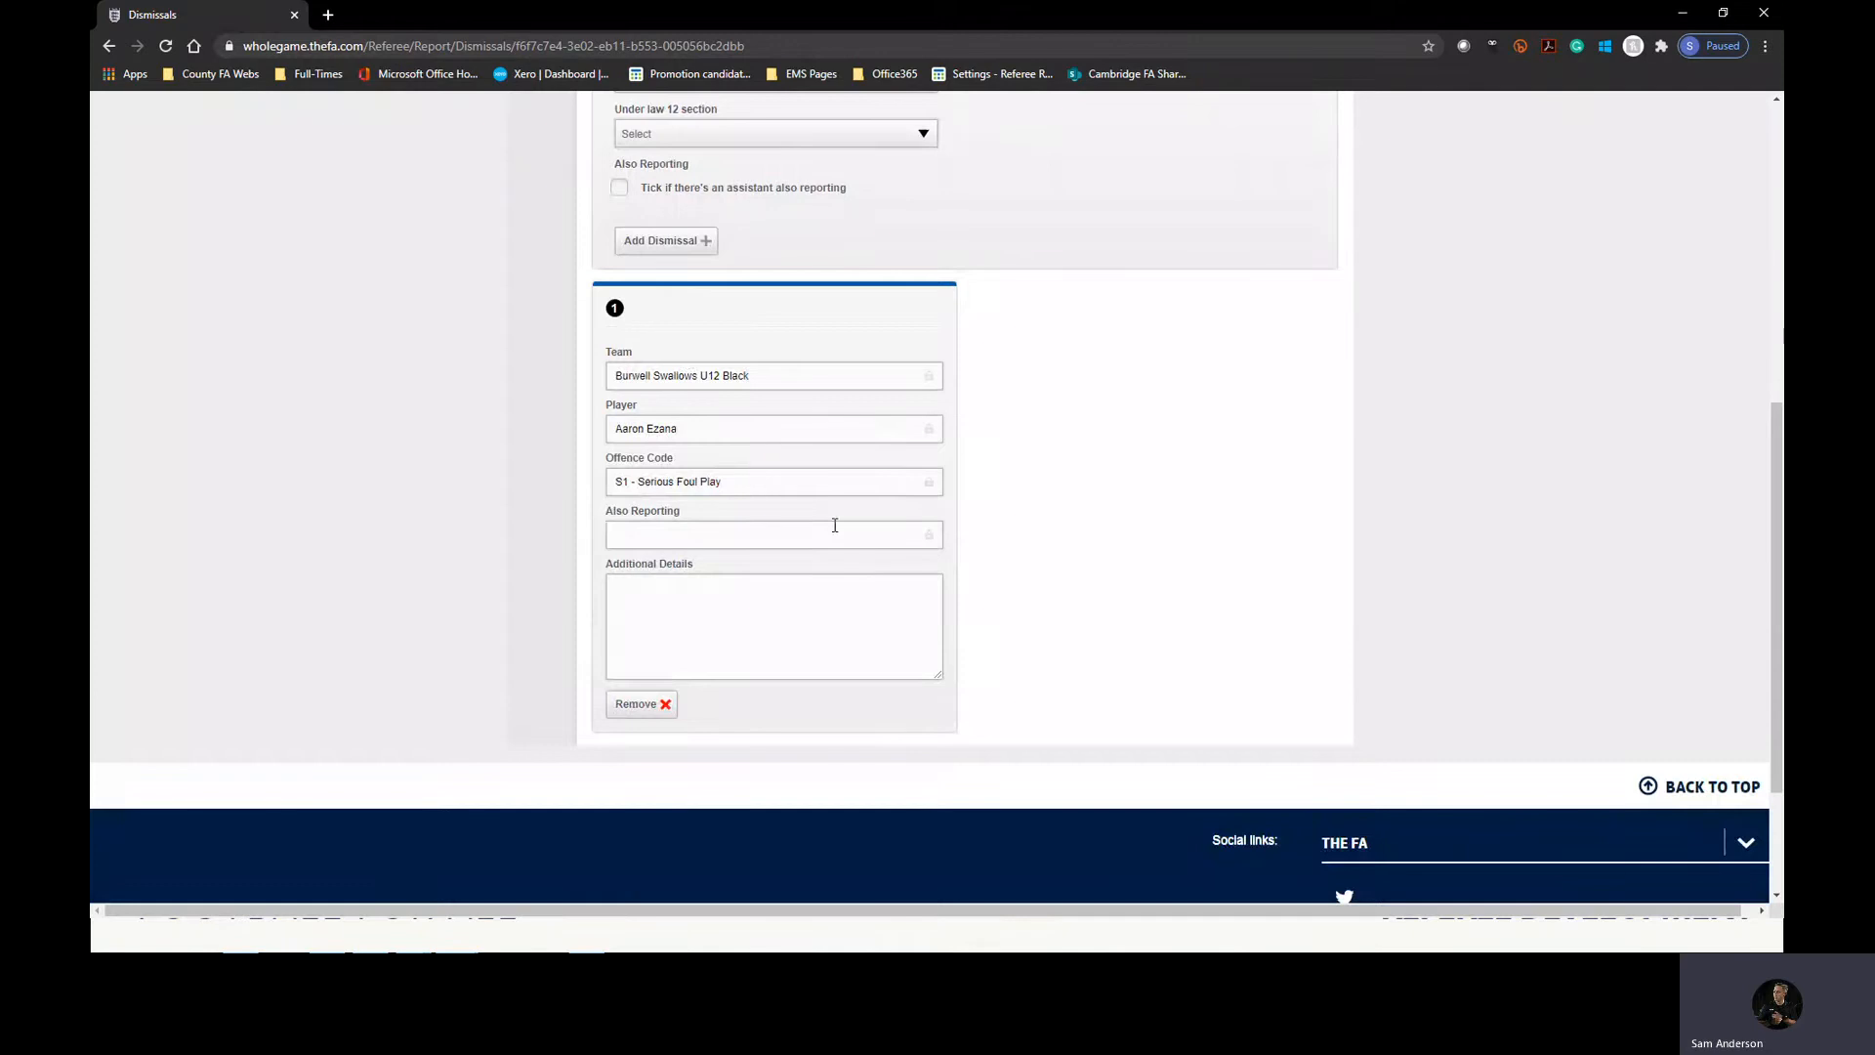
Open the non-playing participant cautions report and select Balsham Colts U12 and its first listed participant for a new caution.
scroll(835, 526, "up", 3)
scroll(907, 525, "up", 3)
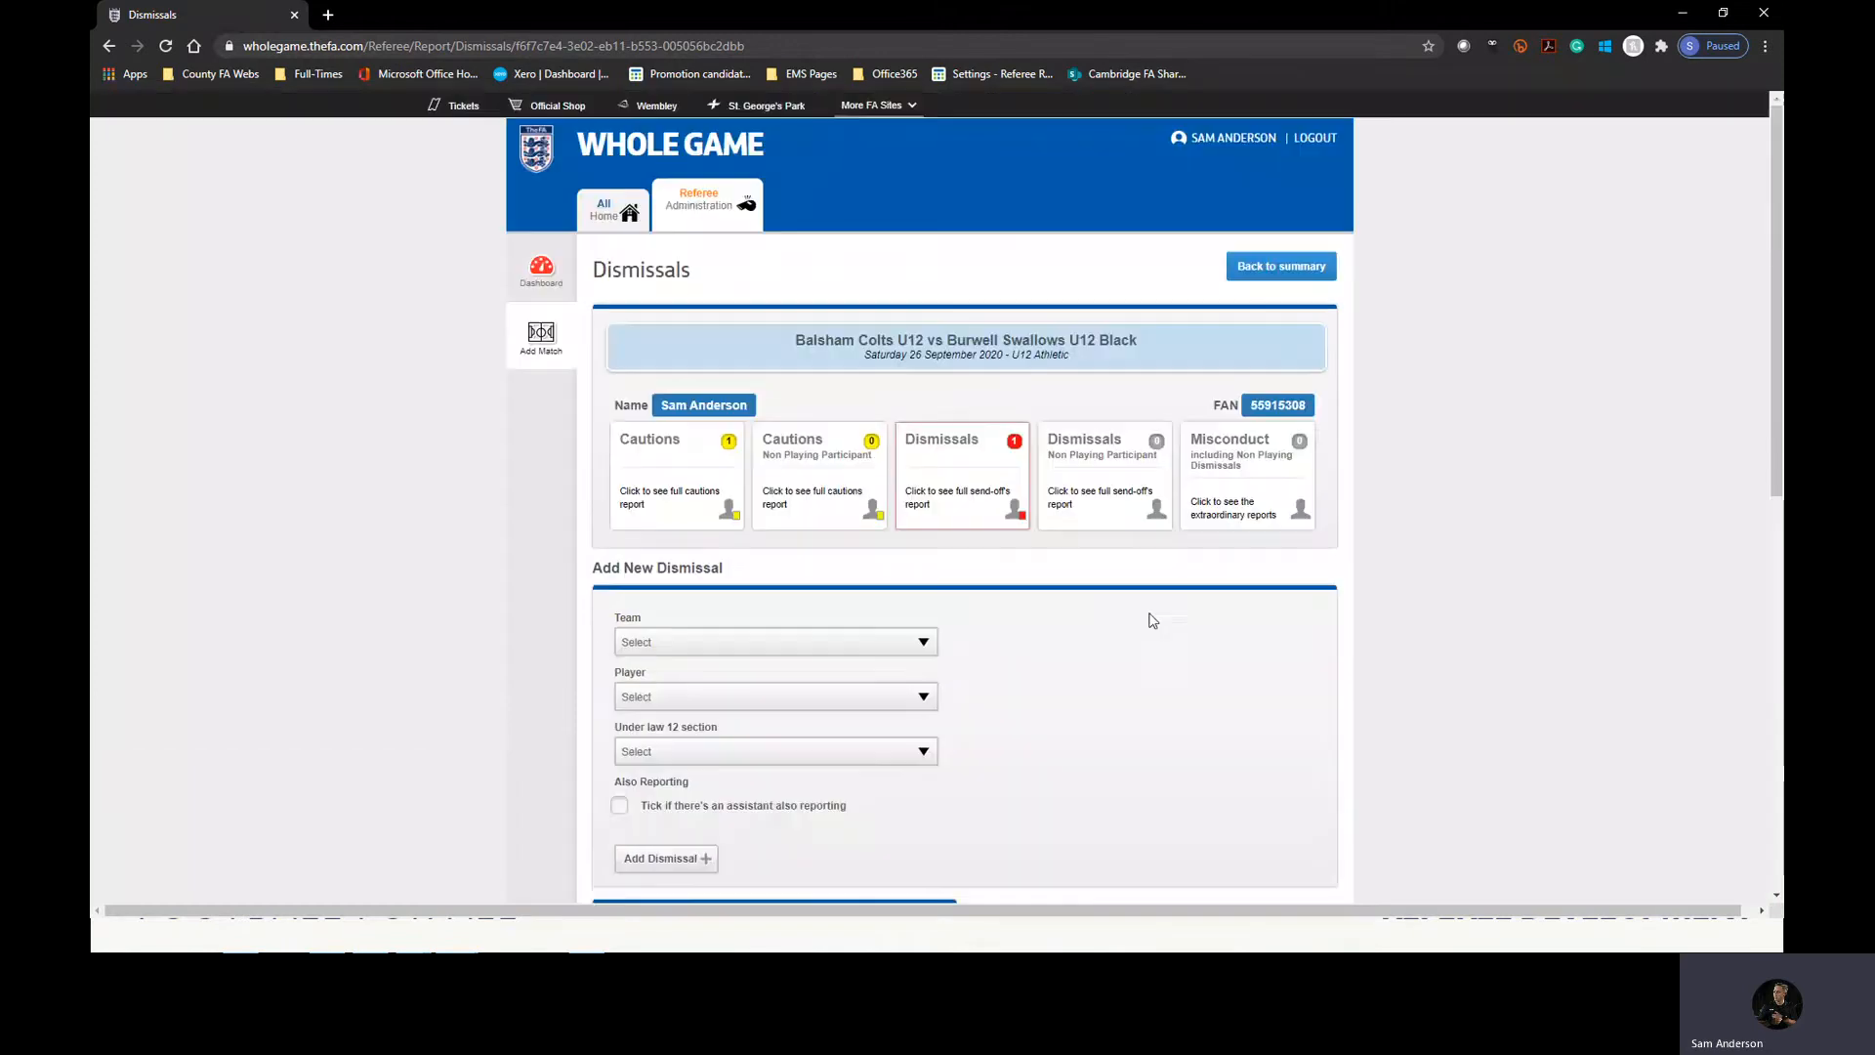
left_click(861, 508)
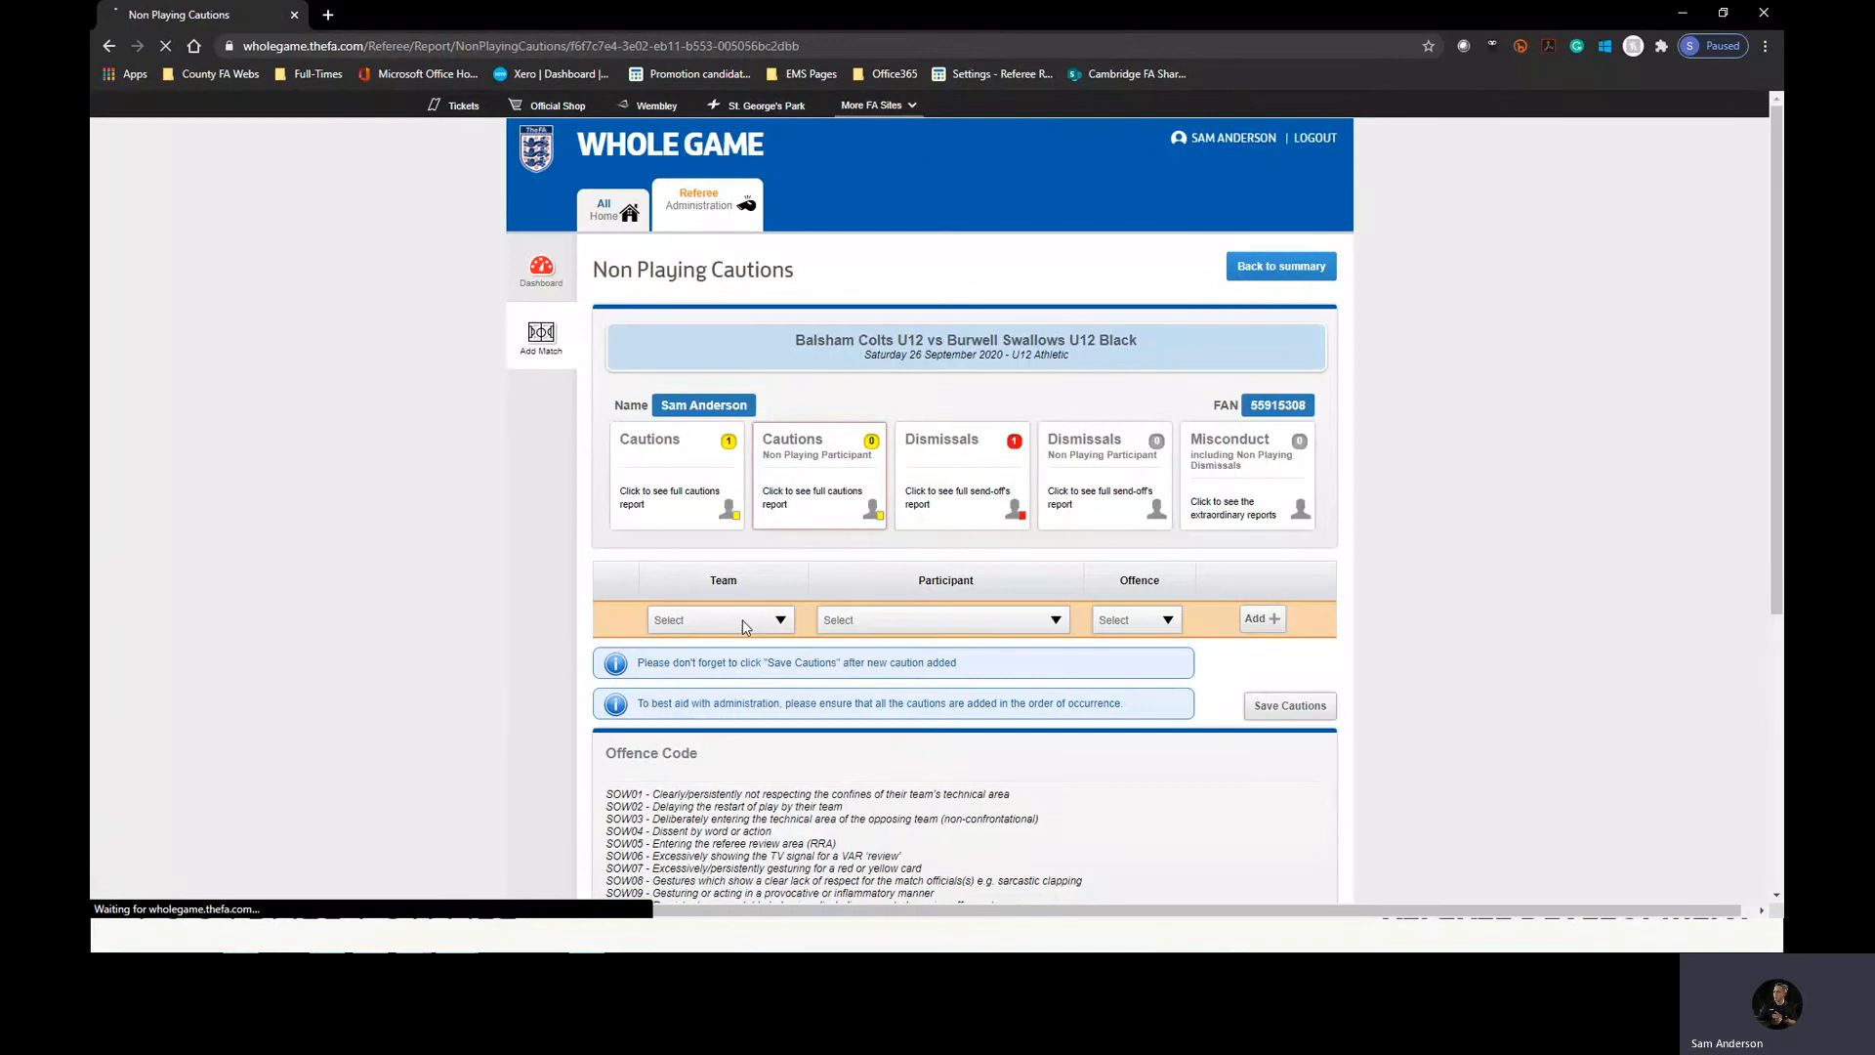
left_click(742, 620)
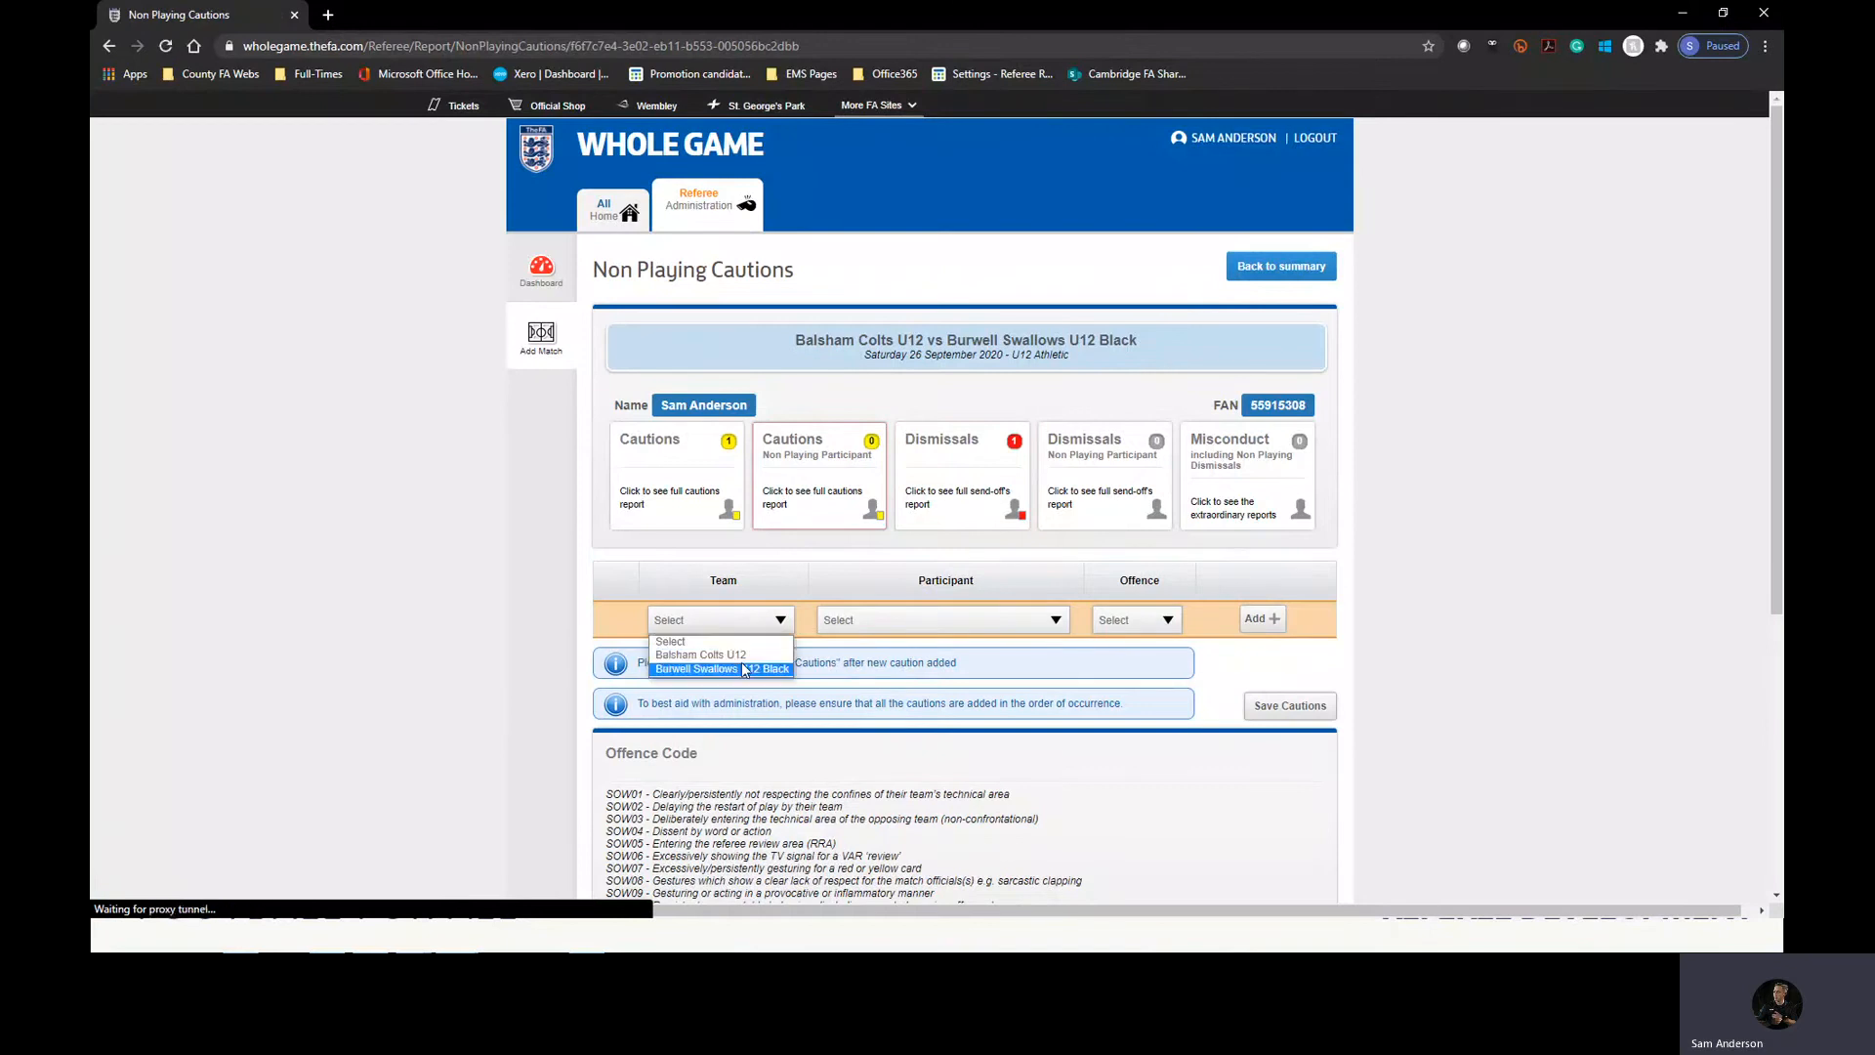
left_click(742, 651)
left_click(909, 620)
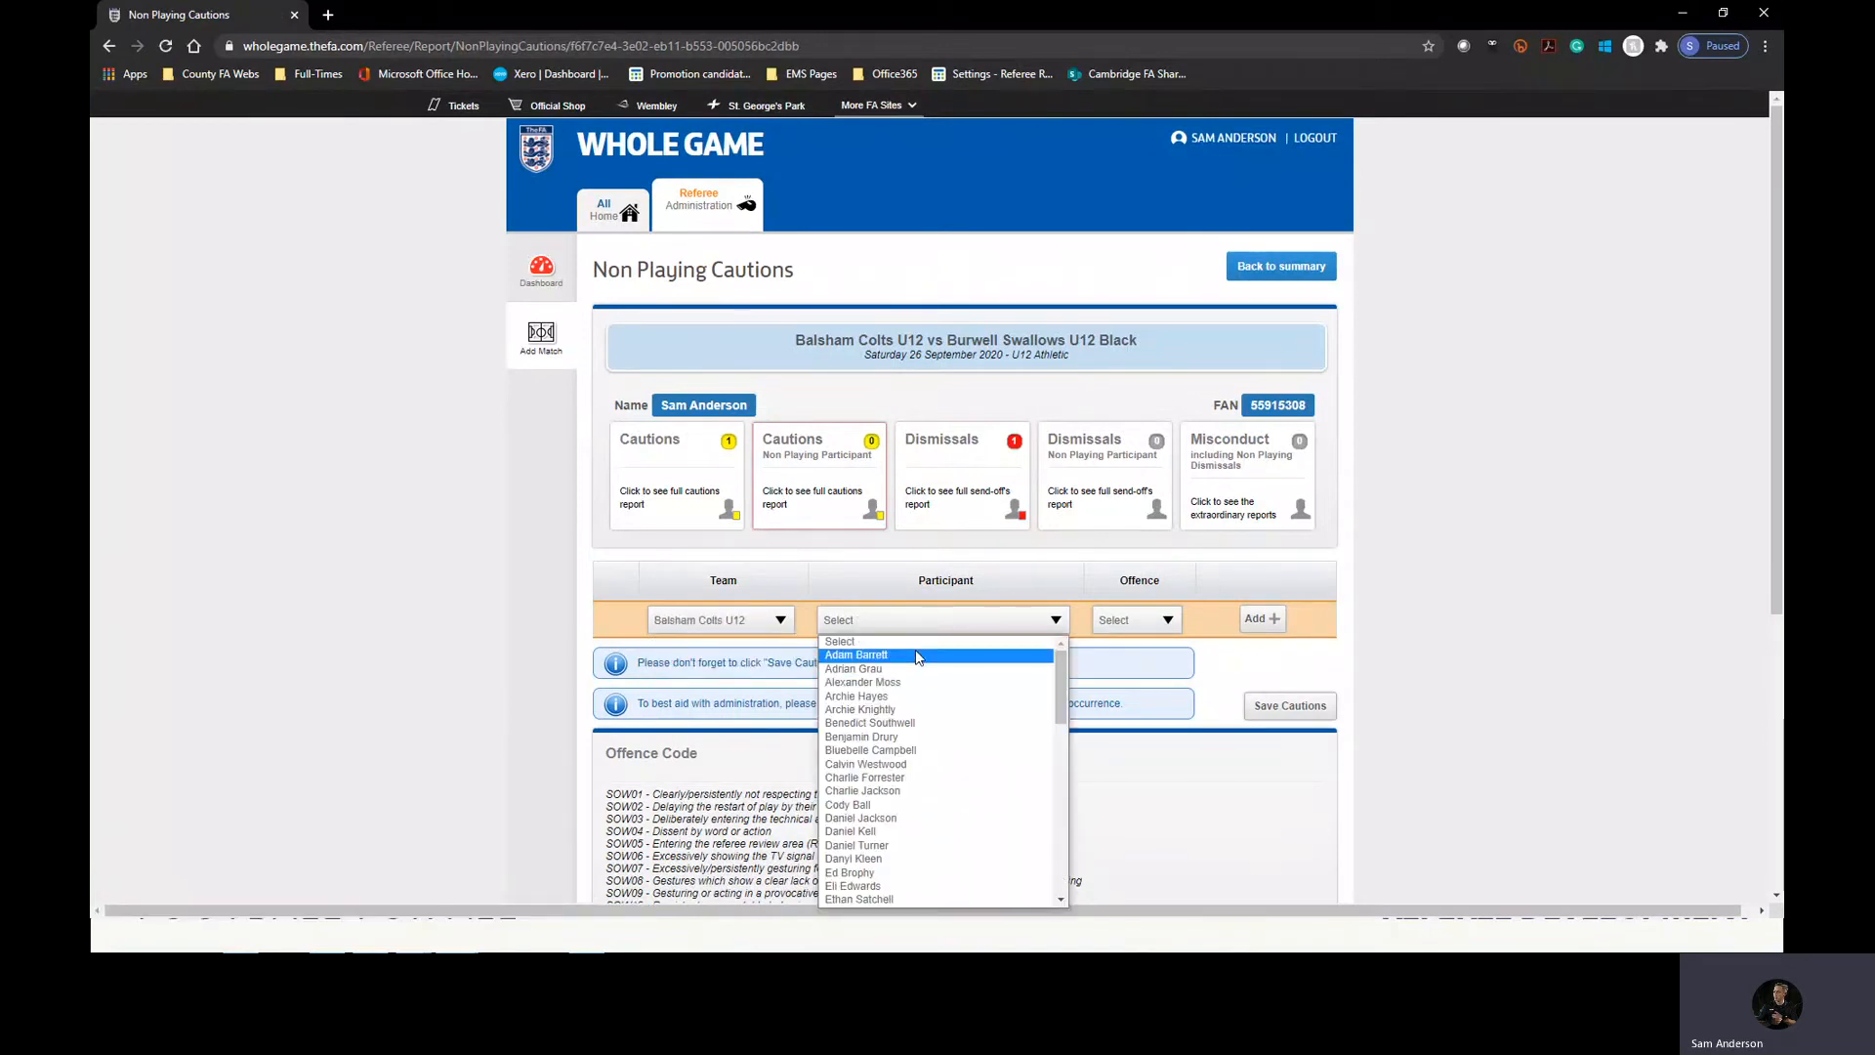
left_click(916, 654)
Set the non-playing caution's offence to SOW01 and add the caution to the report.
left_click(1135, 619)
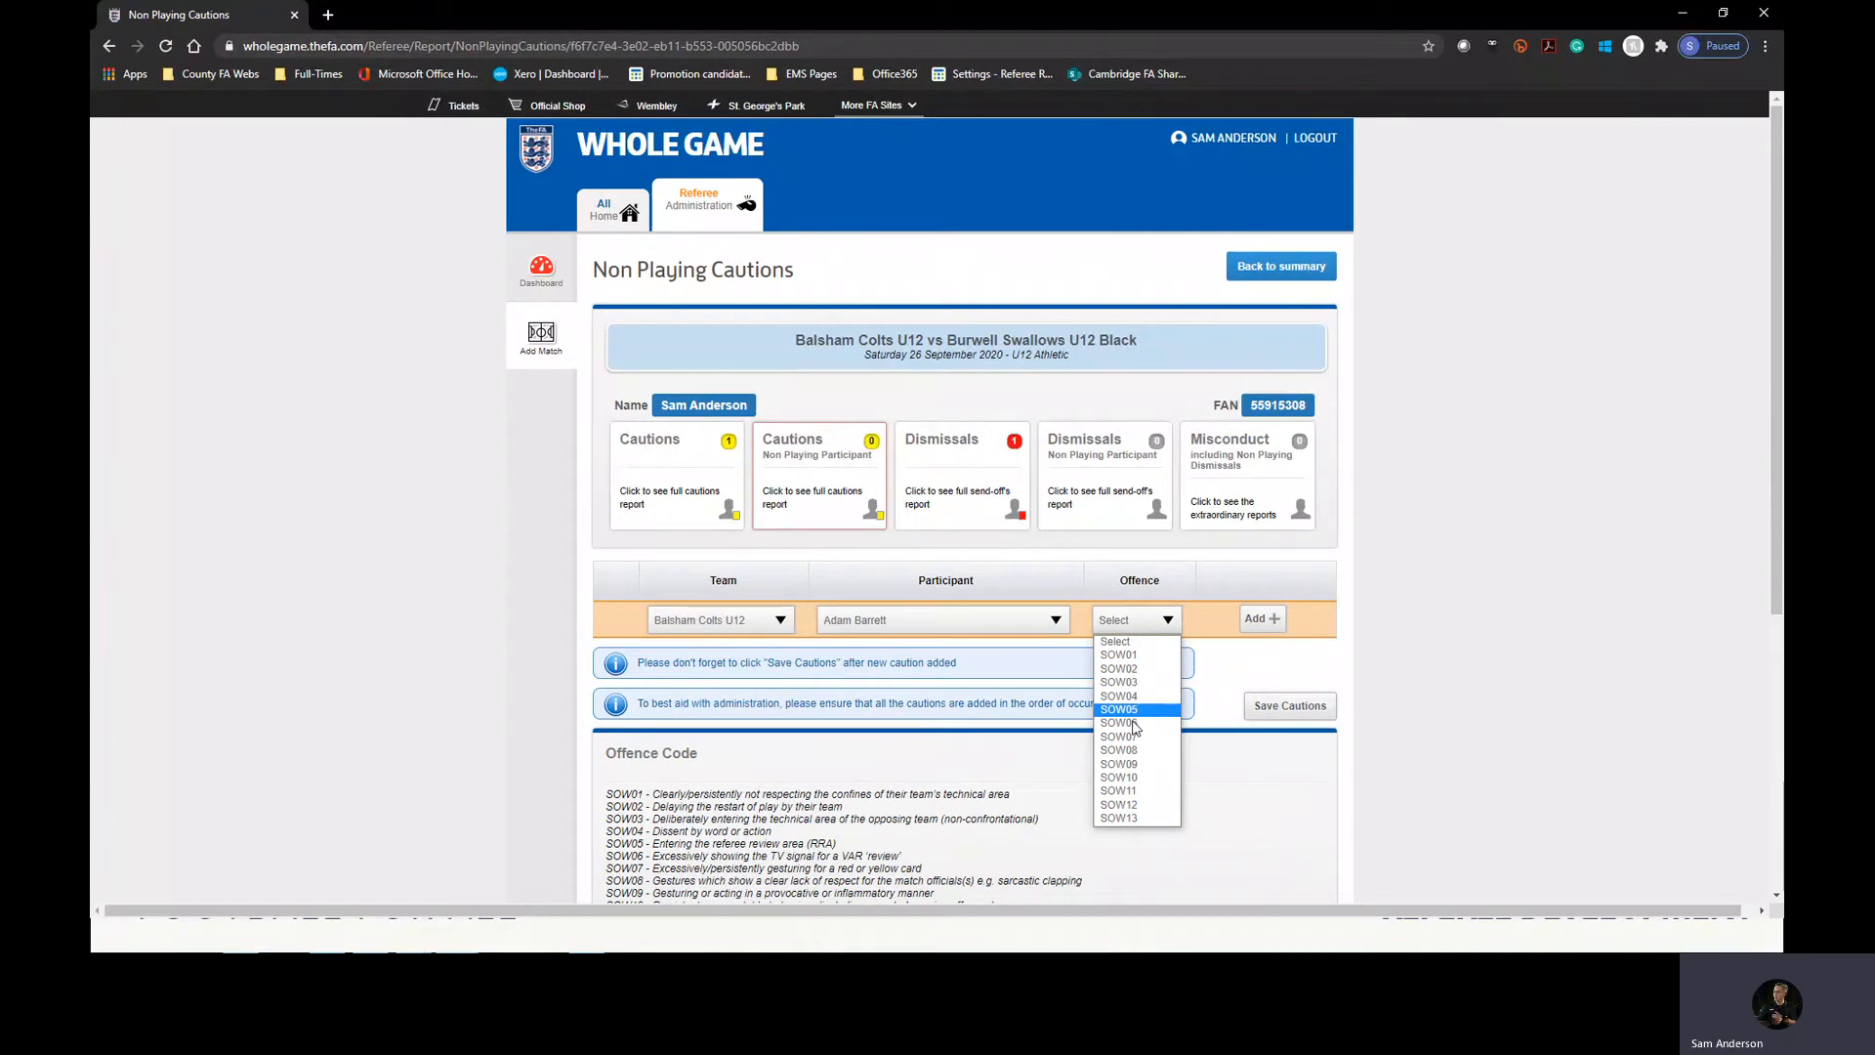
left_click(1133, 654)
scroll(1143, 655, "down", 2)
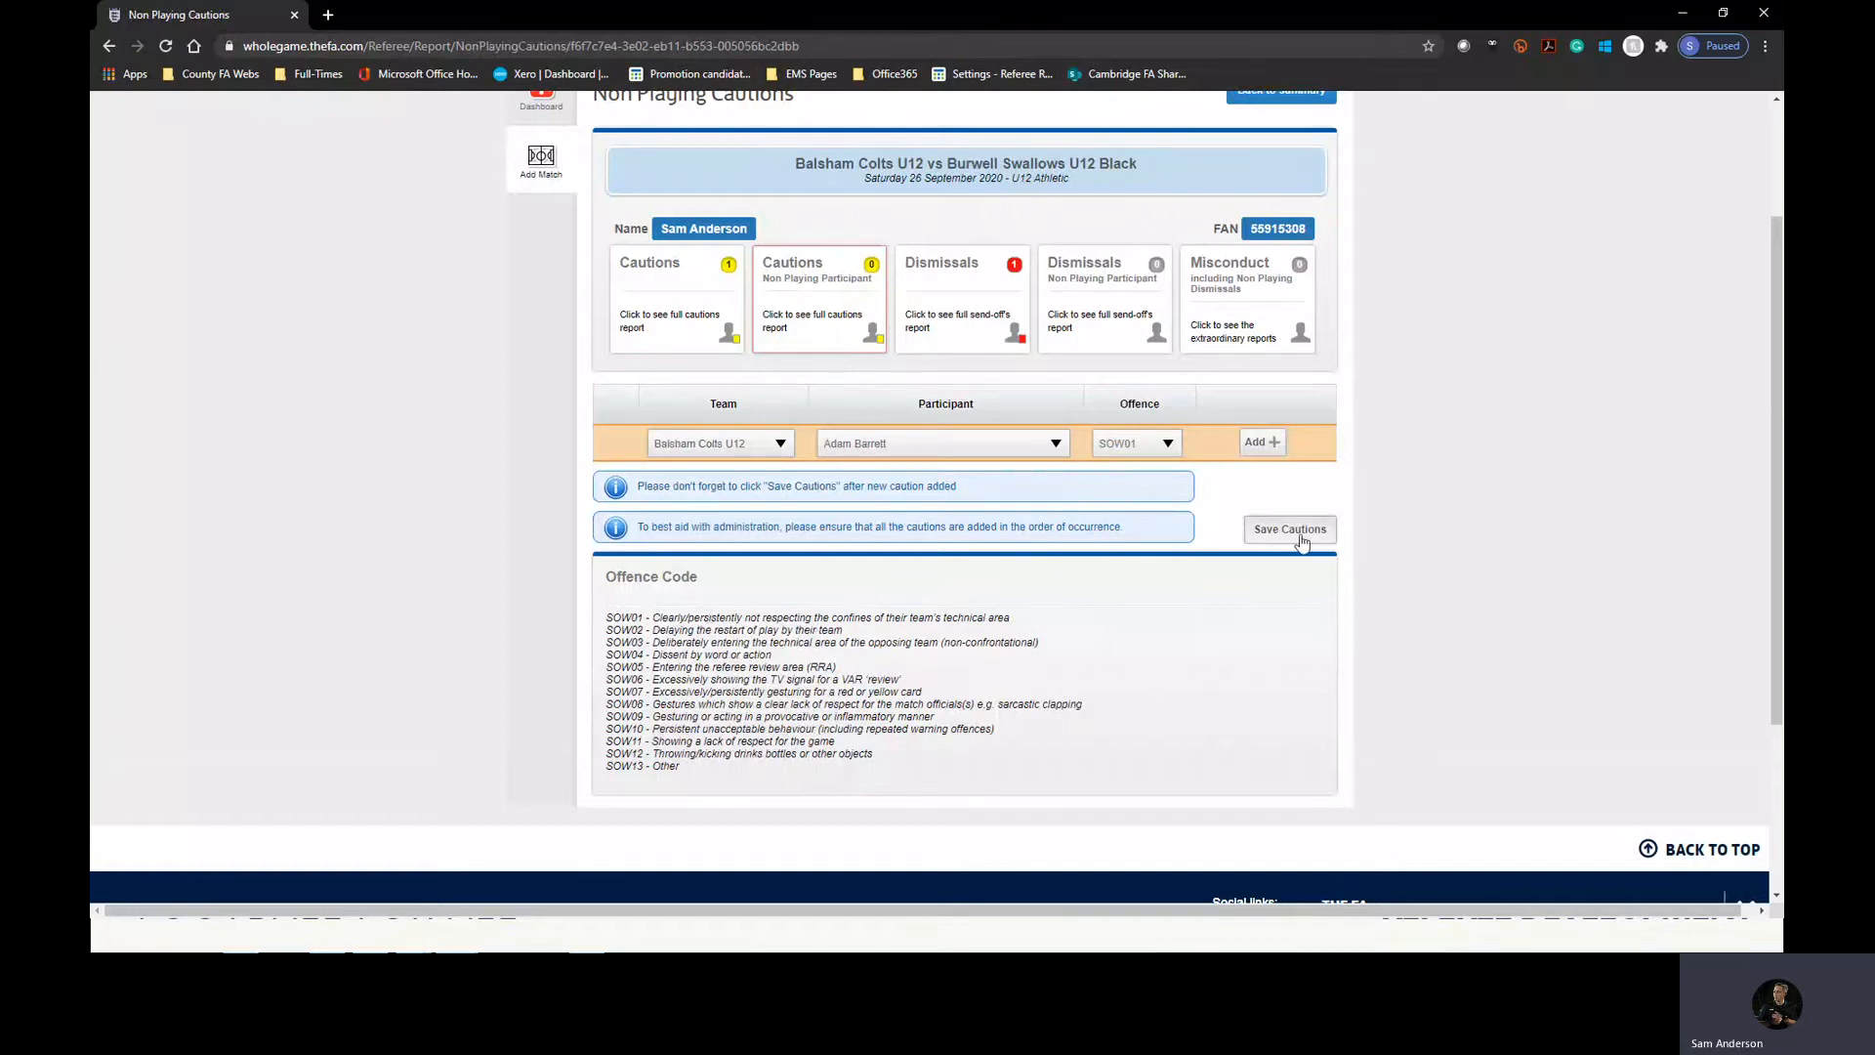
left_click(1260, 442)
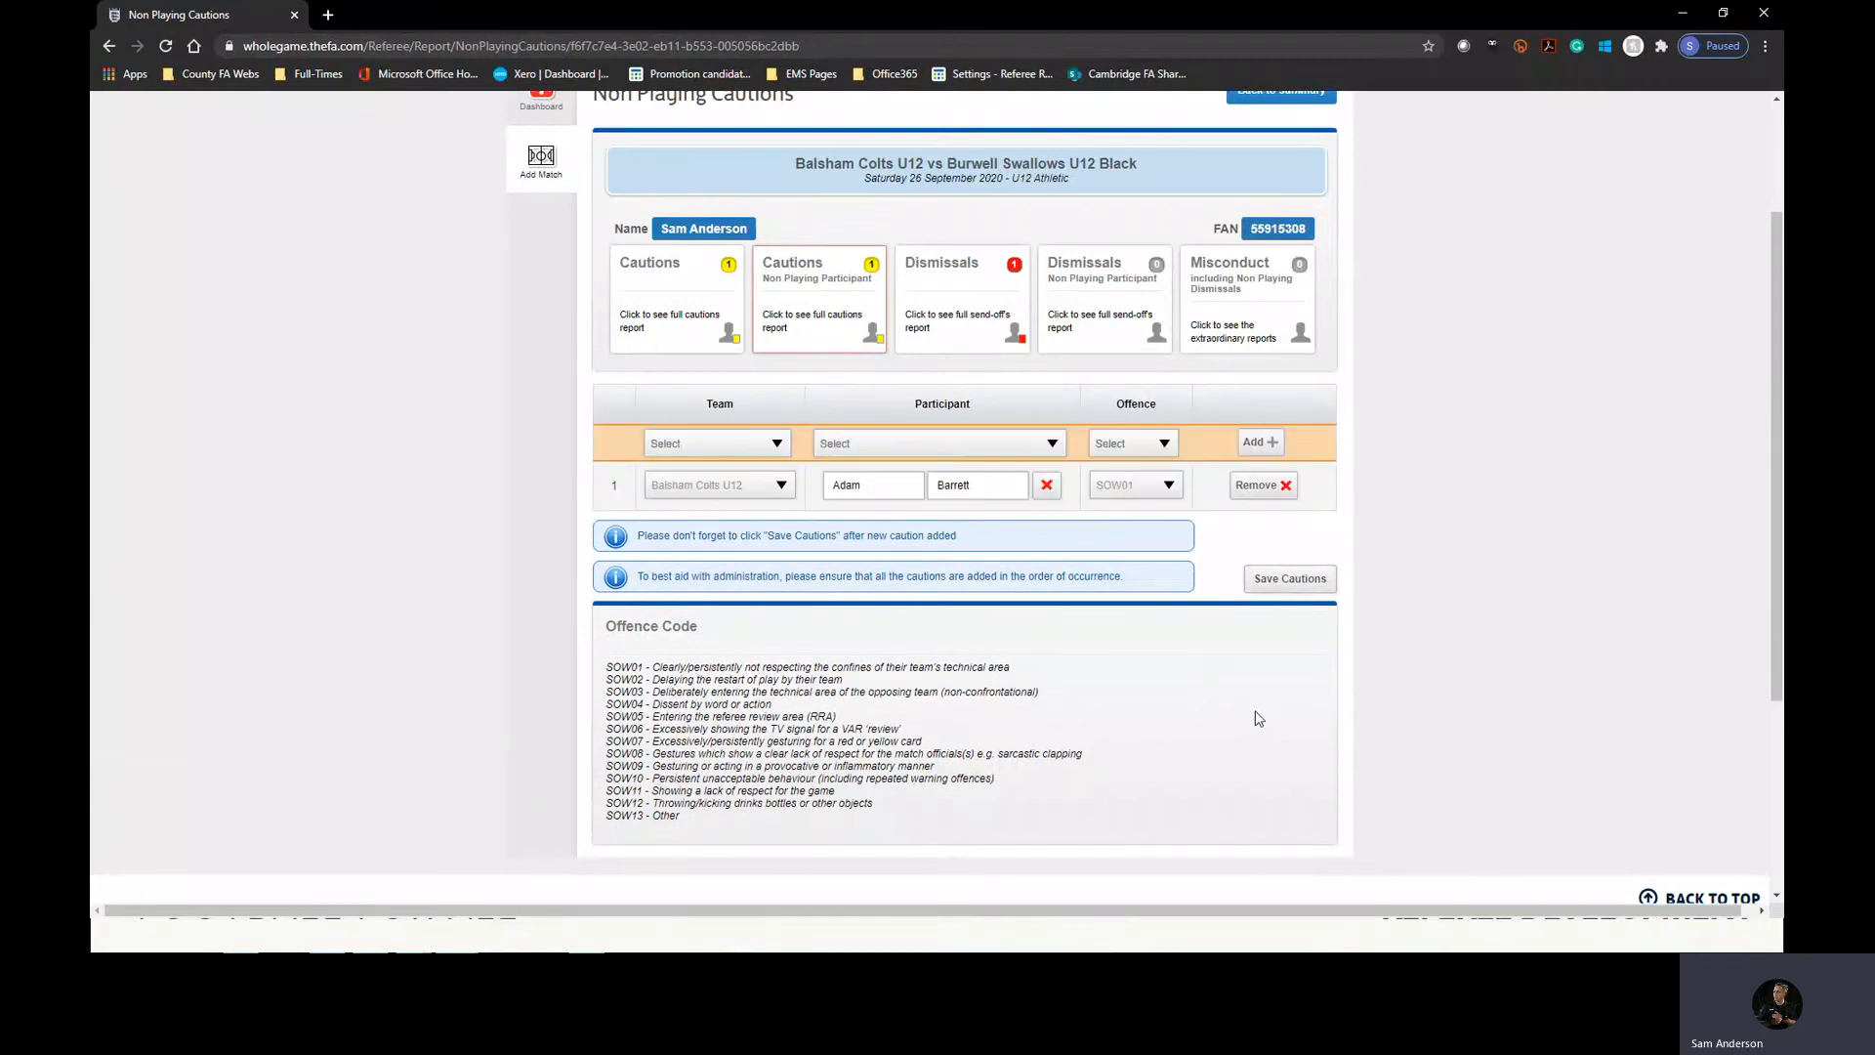
Add a non-playing dismissal for Burwell Swallows U12 Black's first listed participant with the offence "Delaying the restart of play by the opposing team".
left_click(1108, 317)
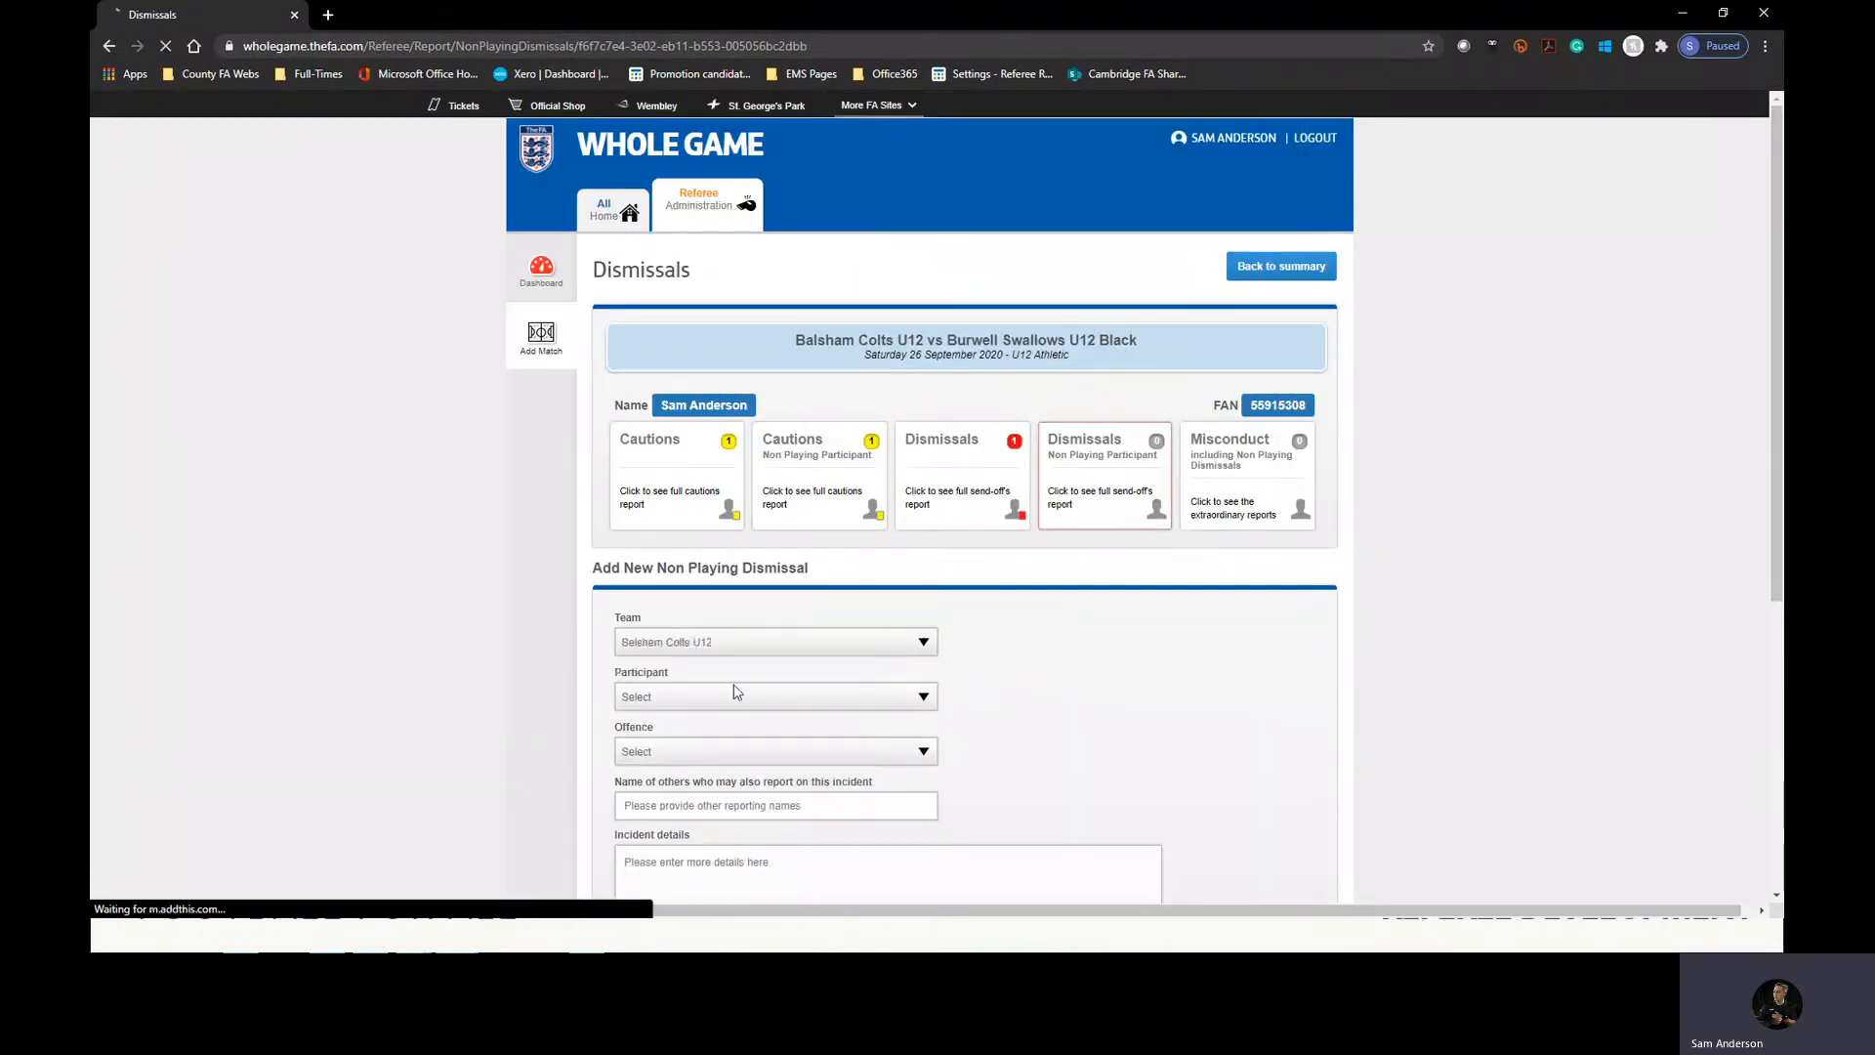
scroll(767, 685, "down", 2)
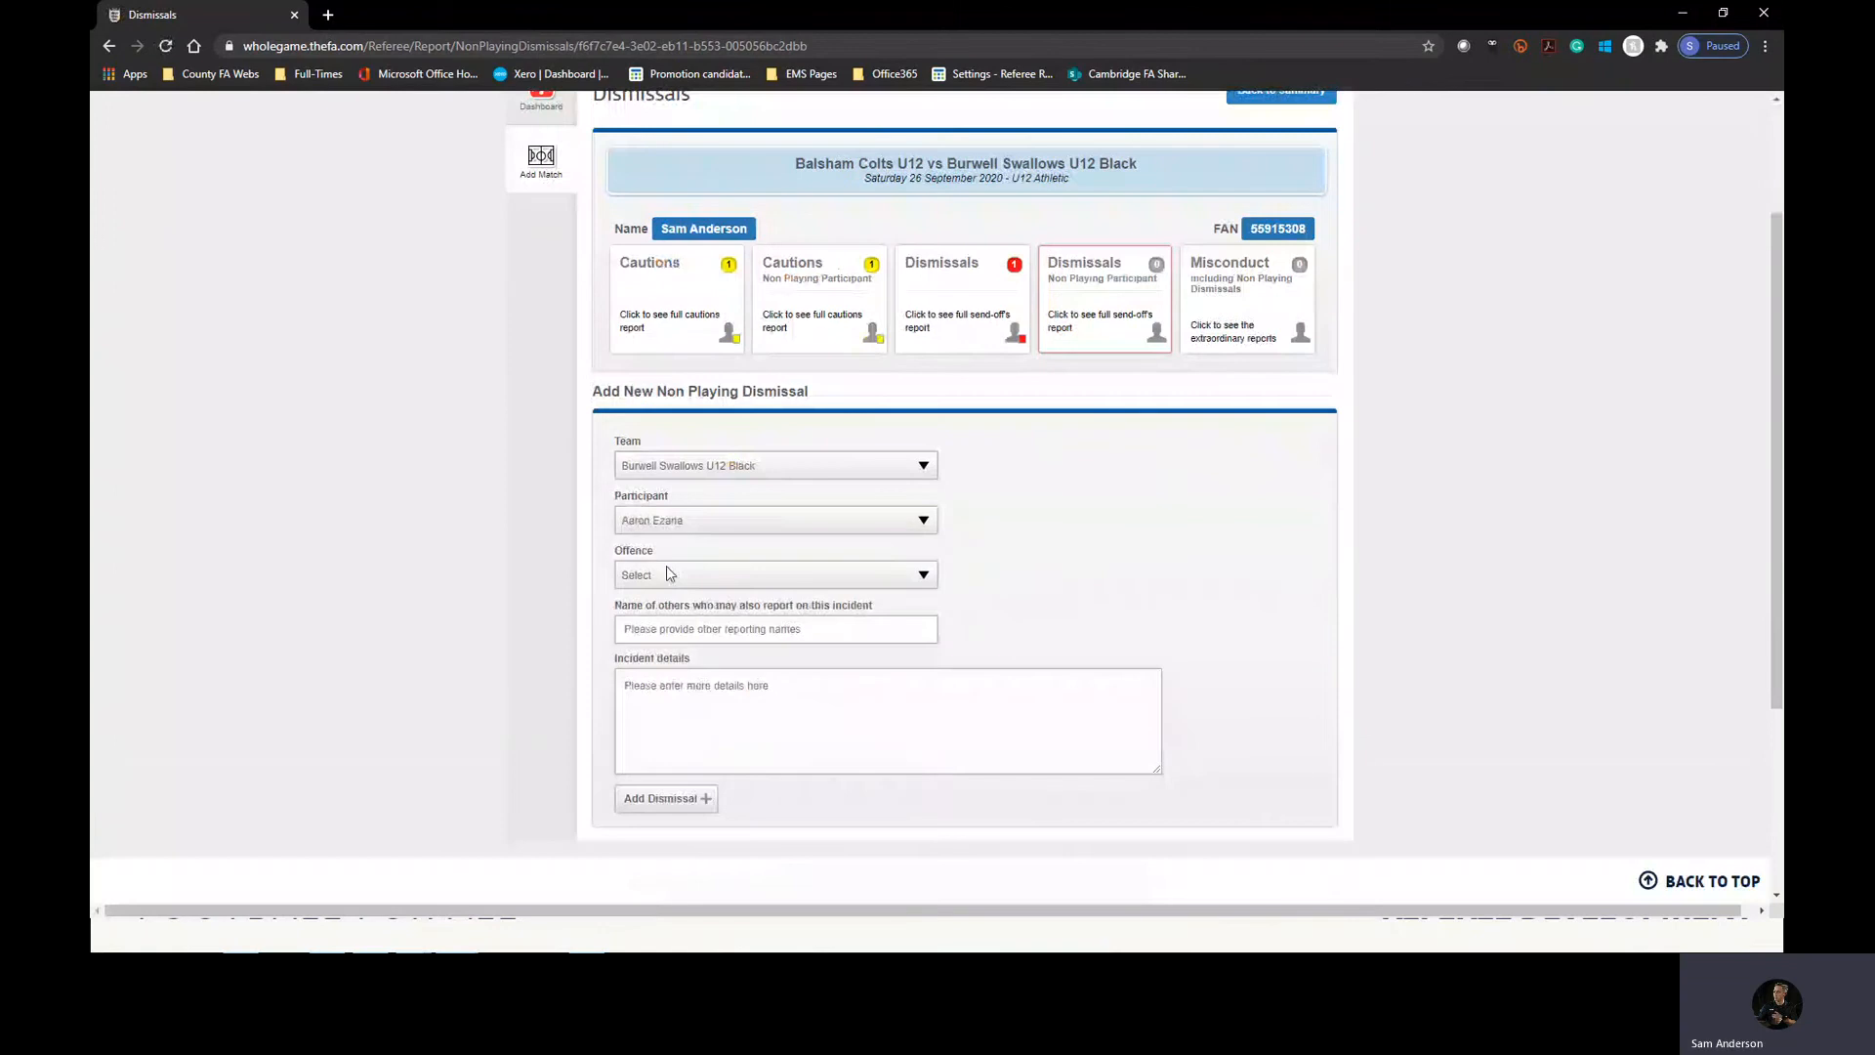
left_click(670, 574)
left_click(672, 610)
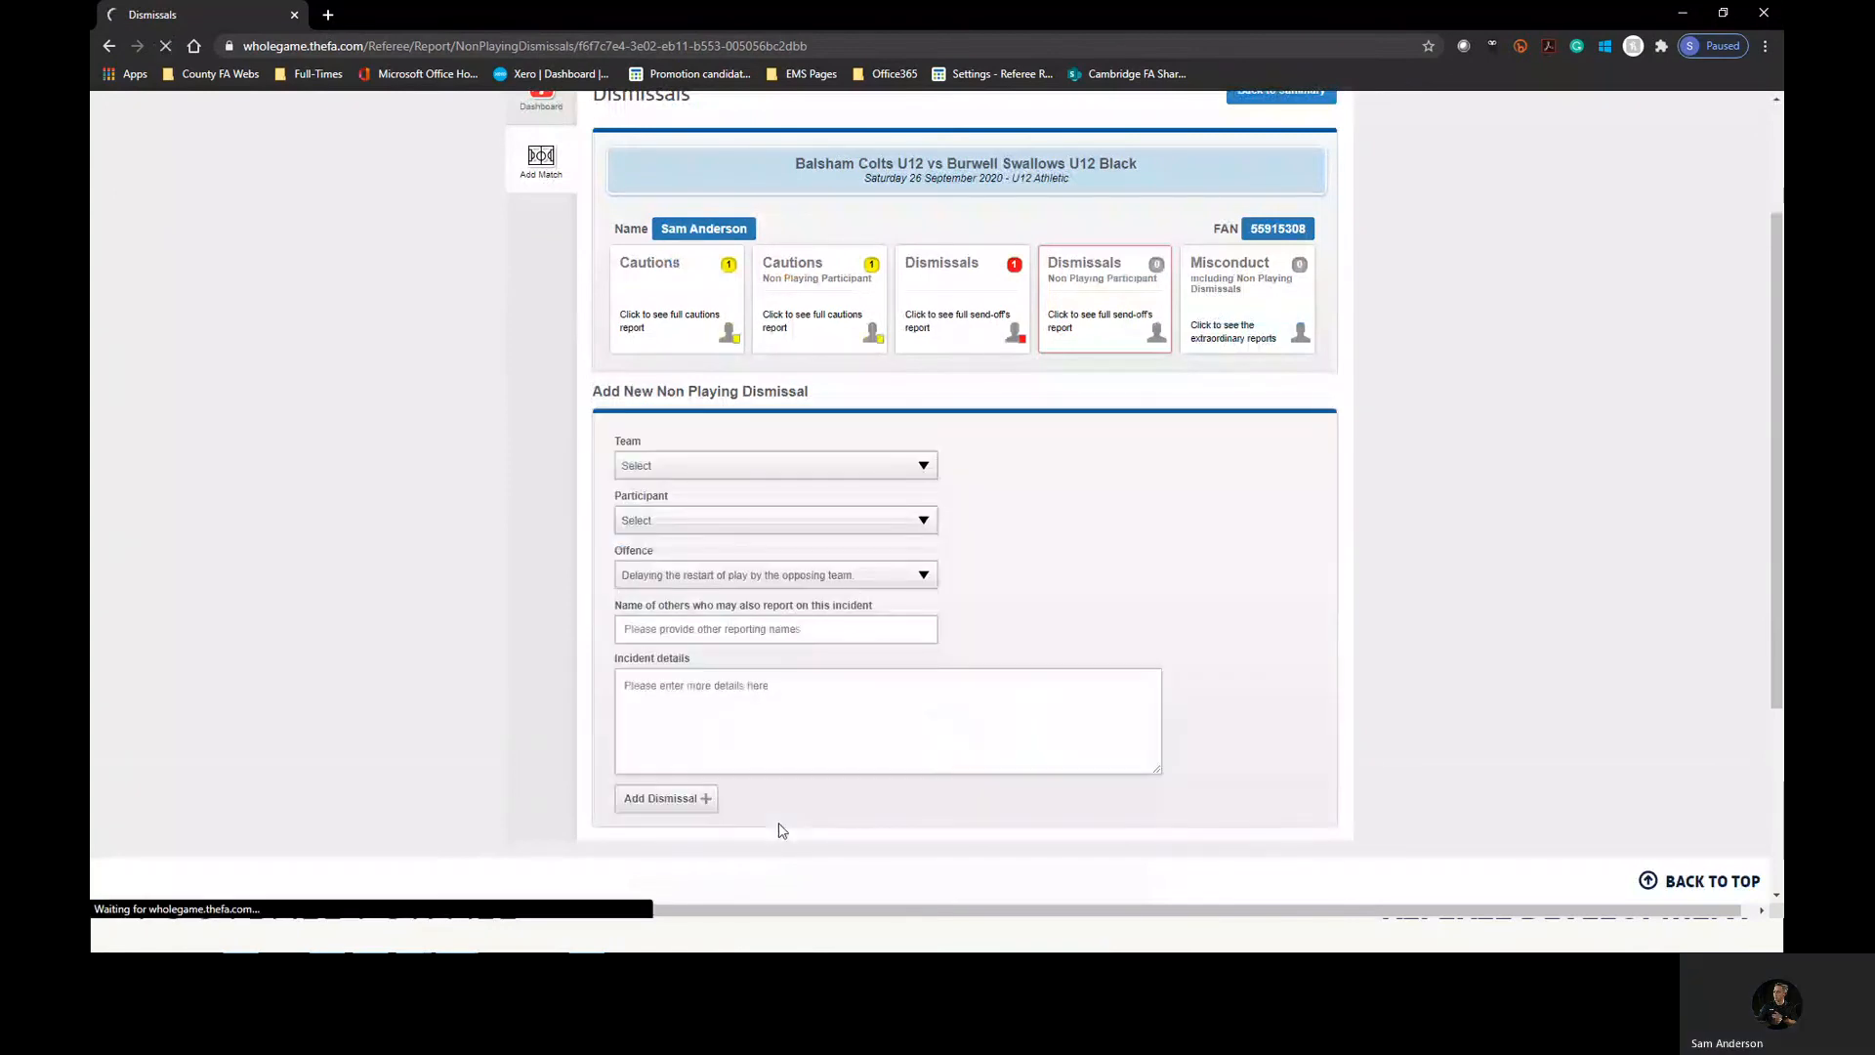
scroll(781, 830, "down", 3)
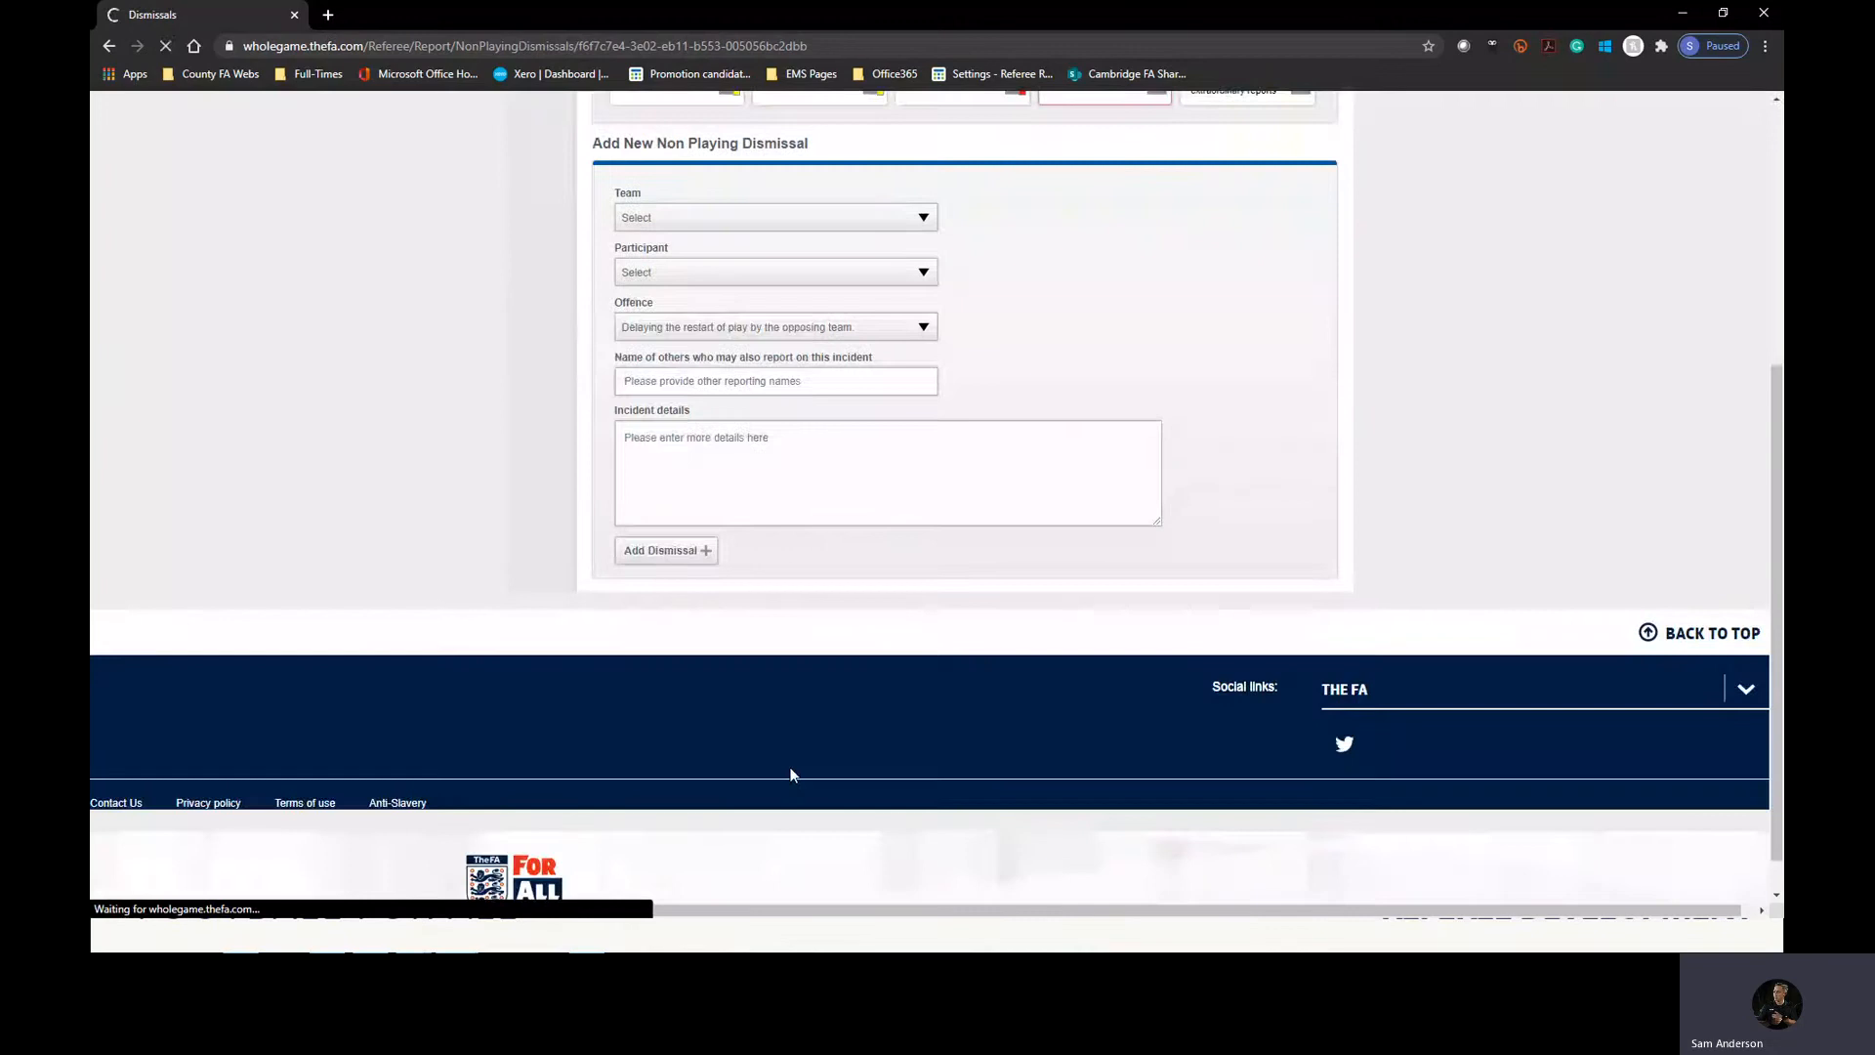
scroll(801, 684, "down", 4)
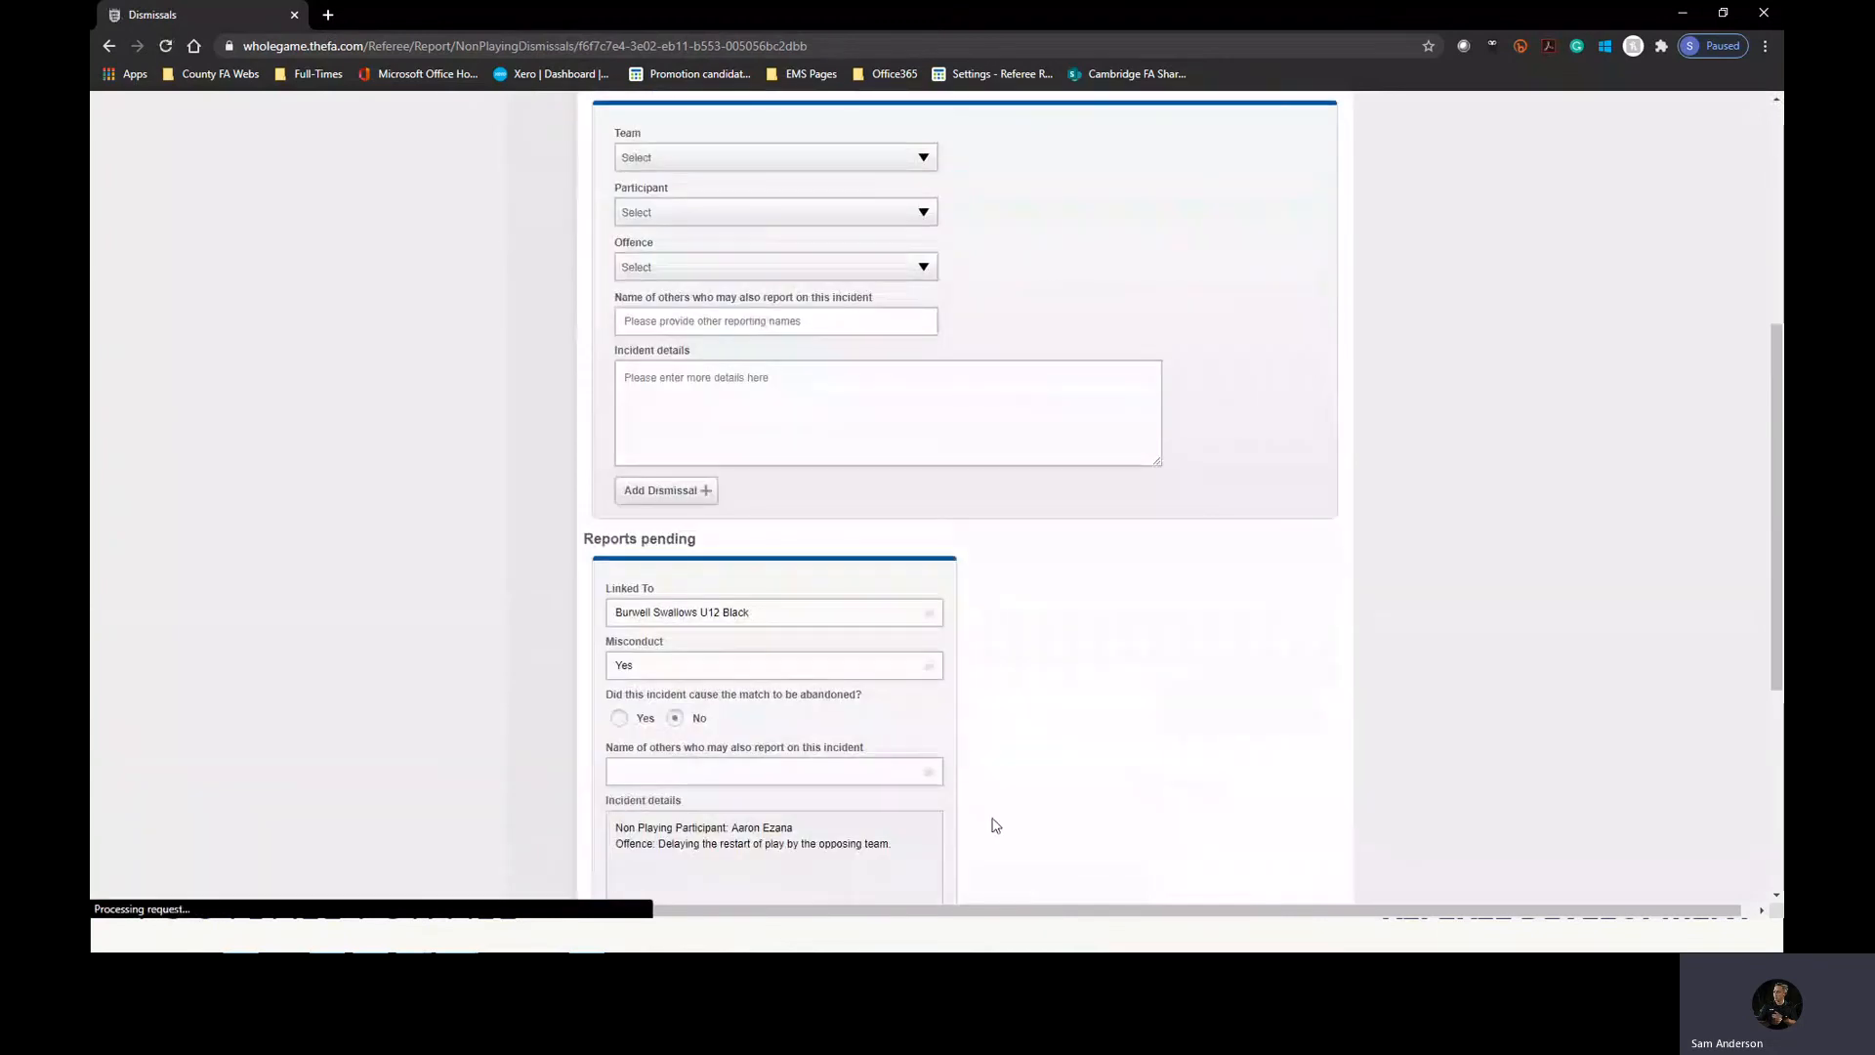
scroll(876, 811, "down", 2)
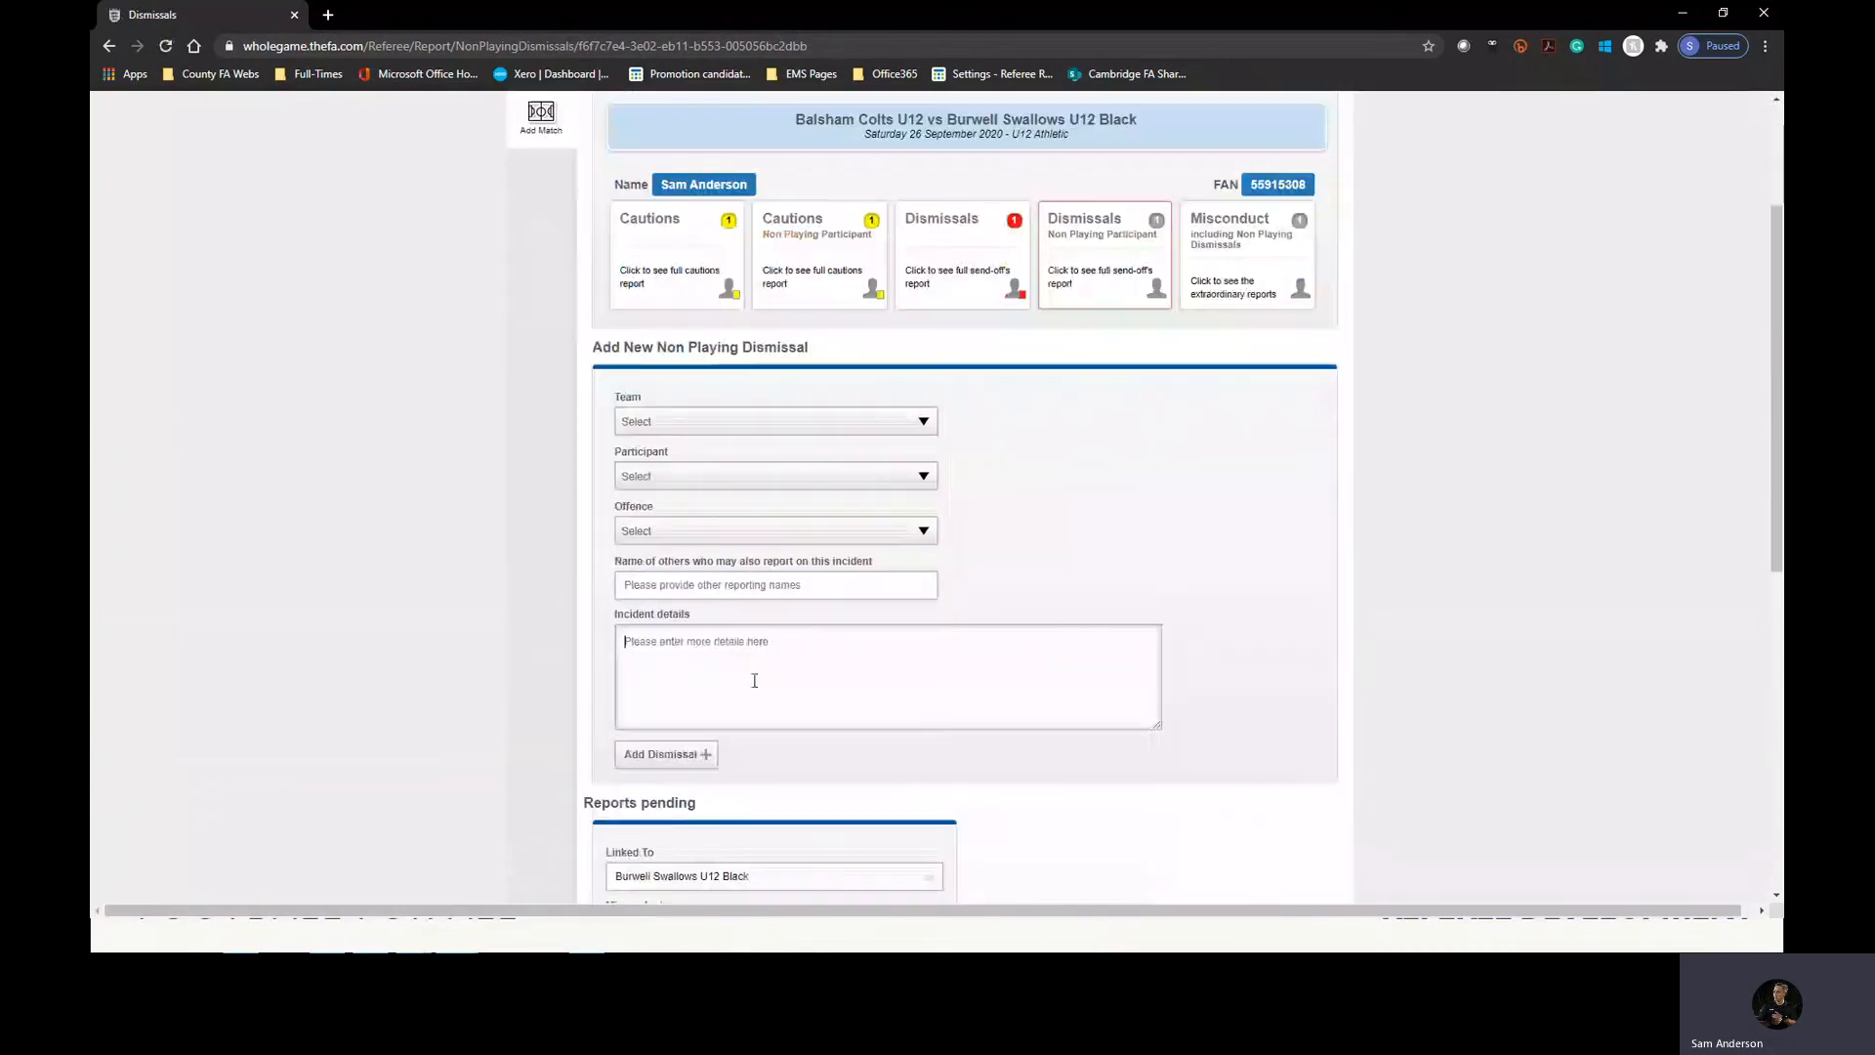
left_click(723, 531)
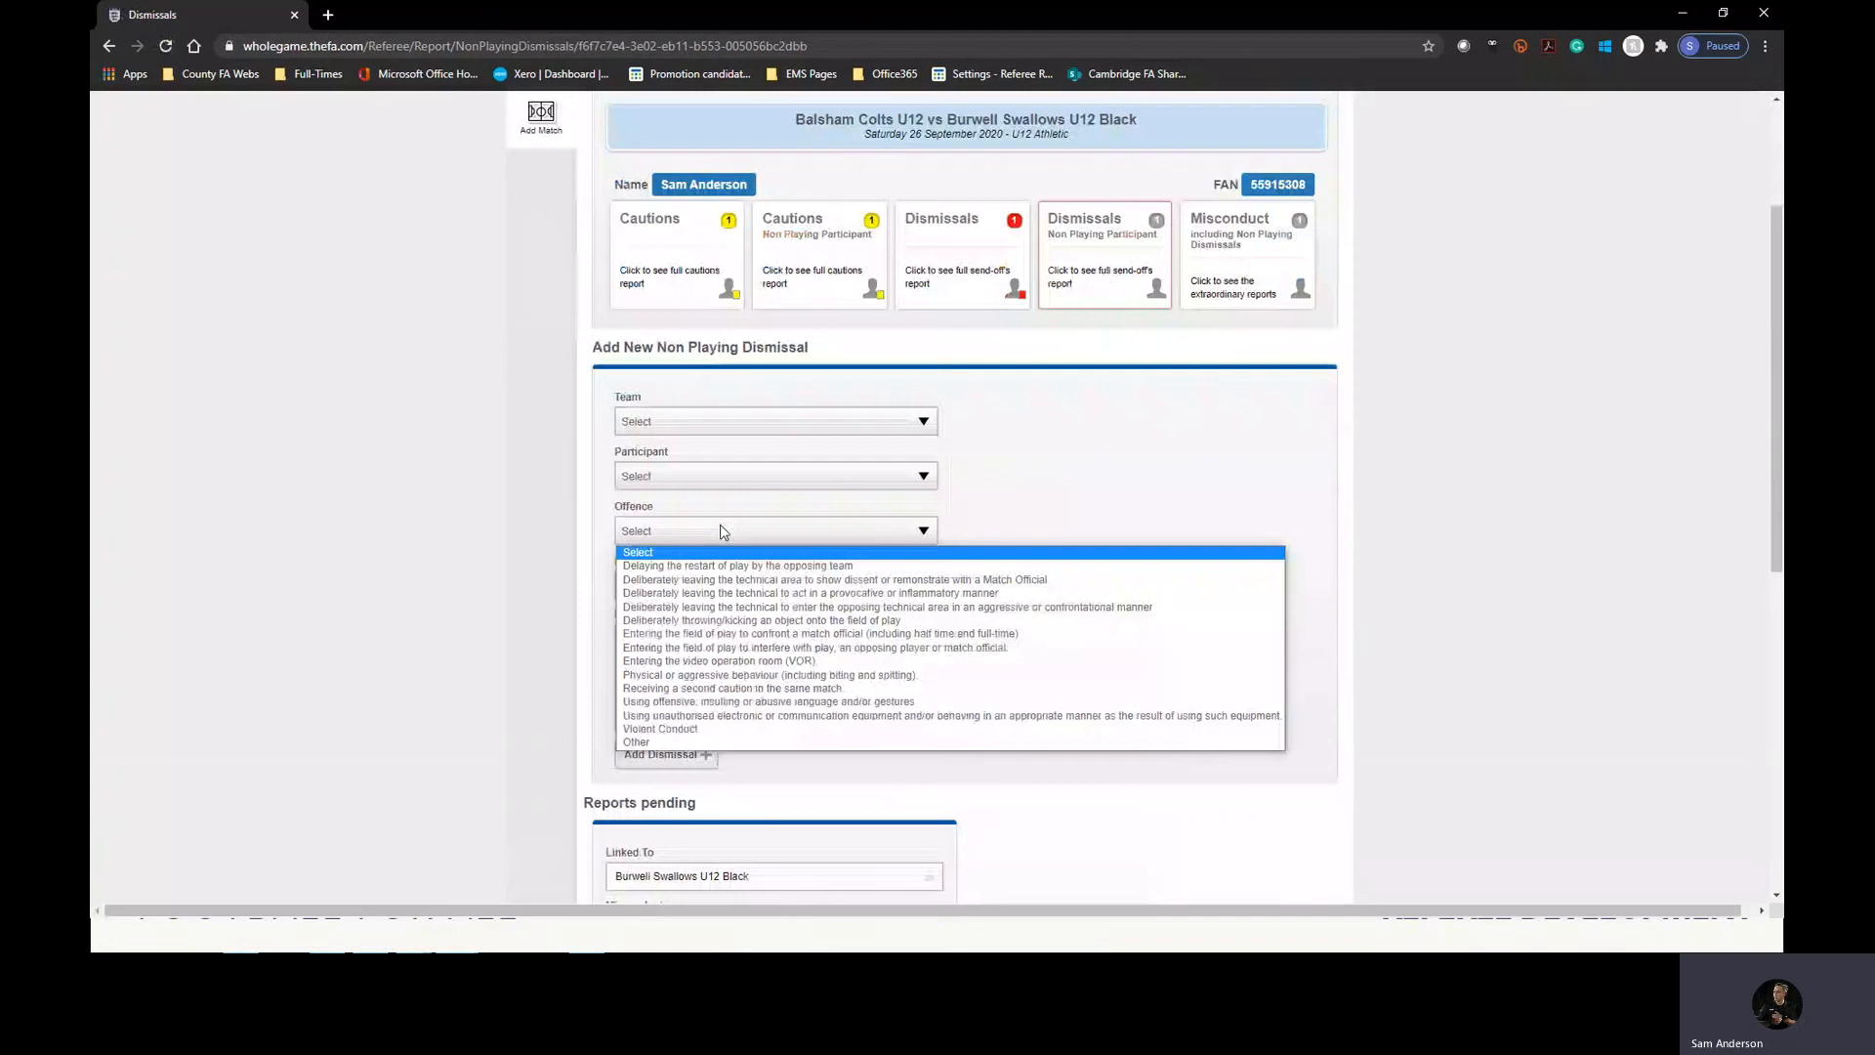
left_click(670, 742)
left_click(713, 531)
left_click(674, 747)
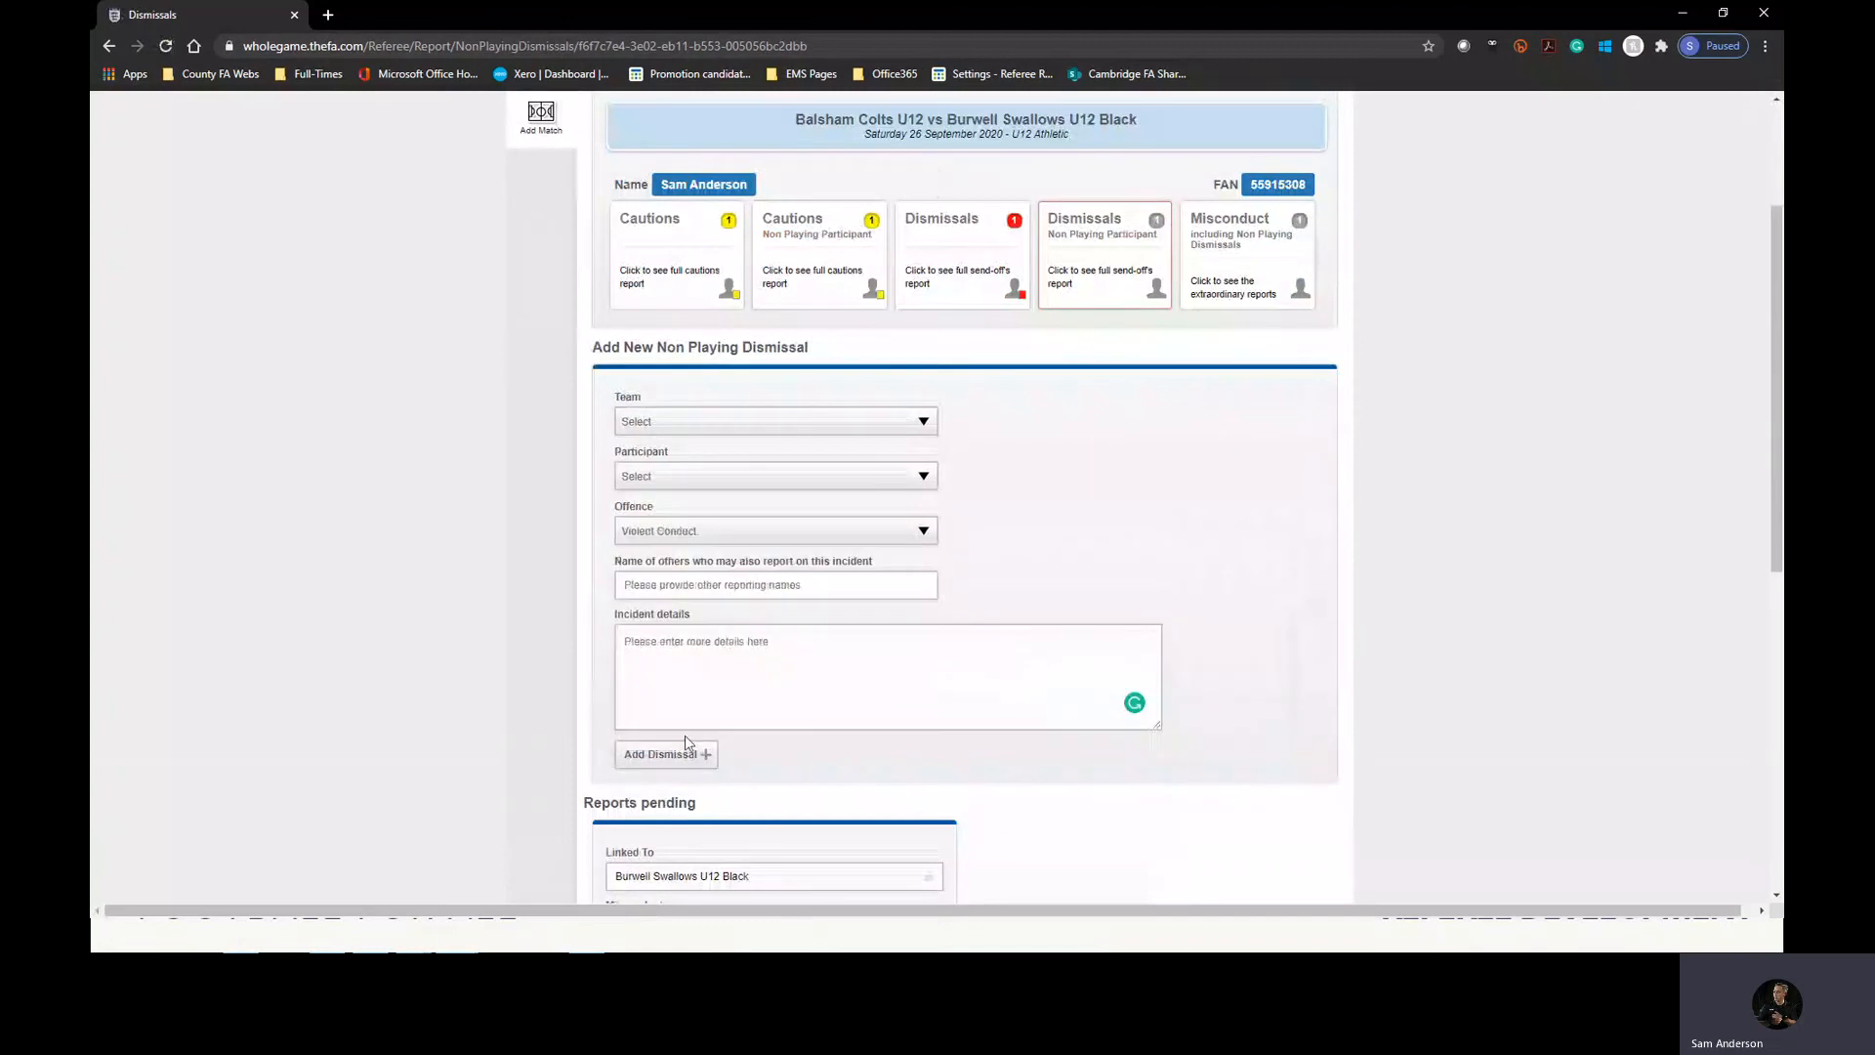
left_click(689, 533)
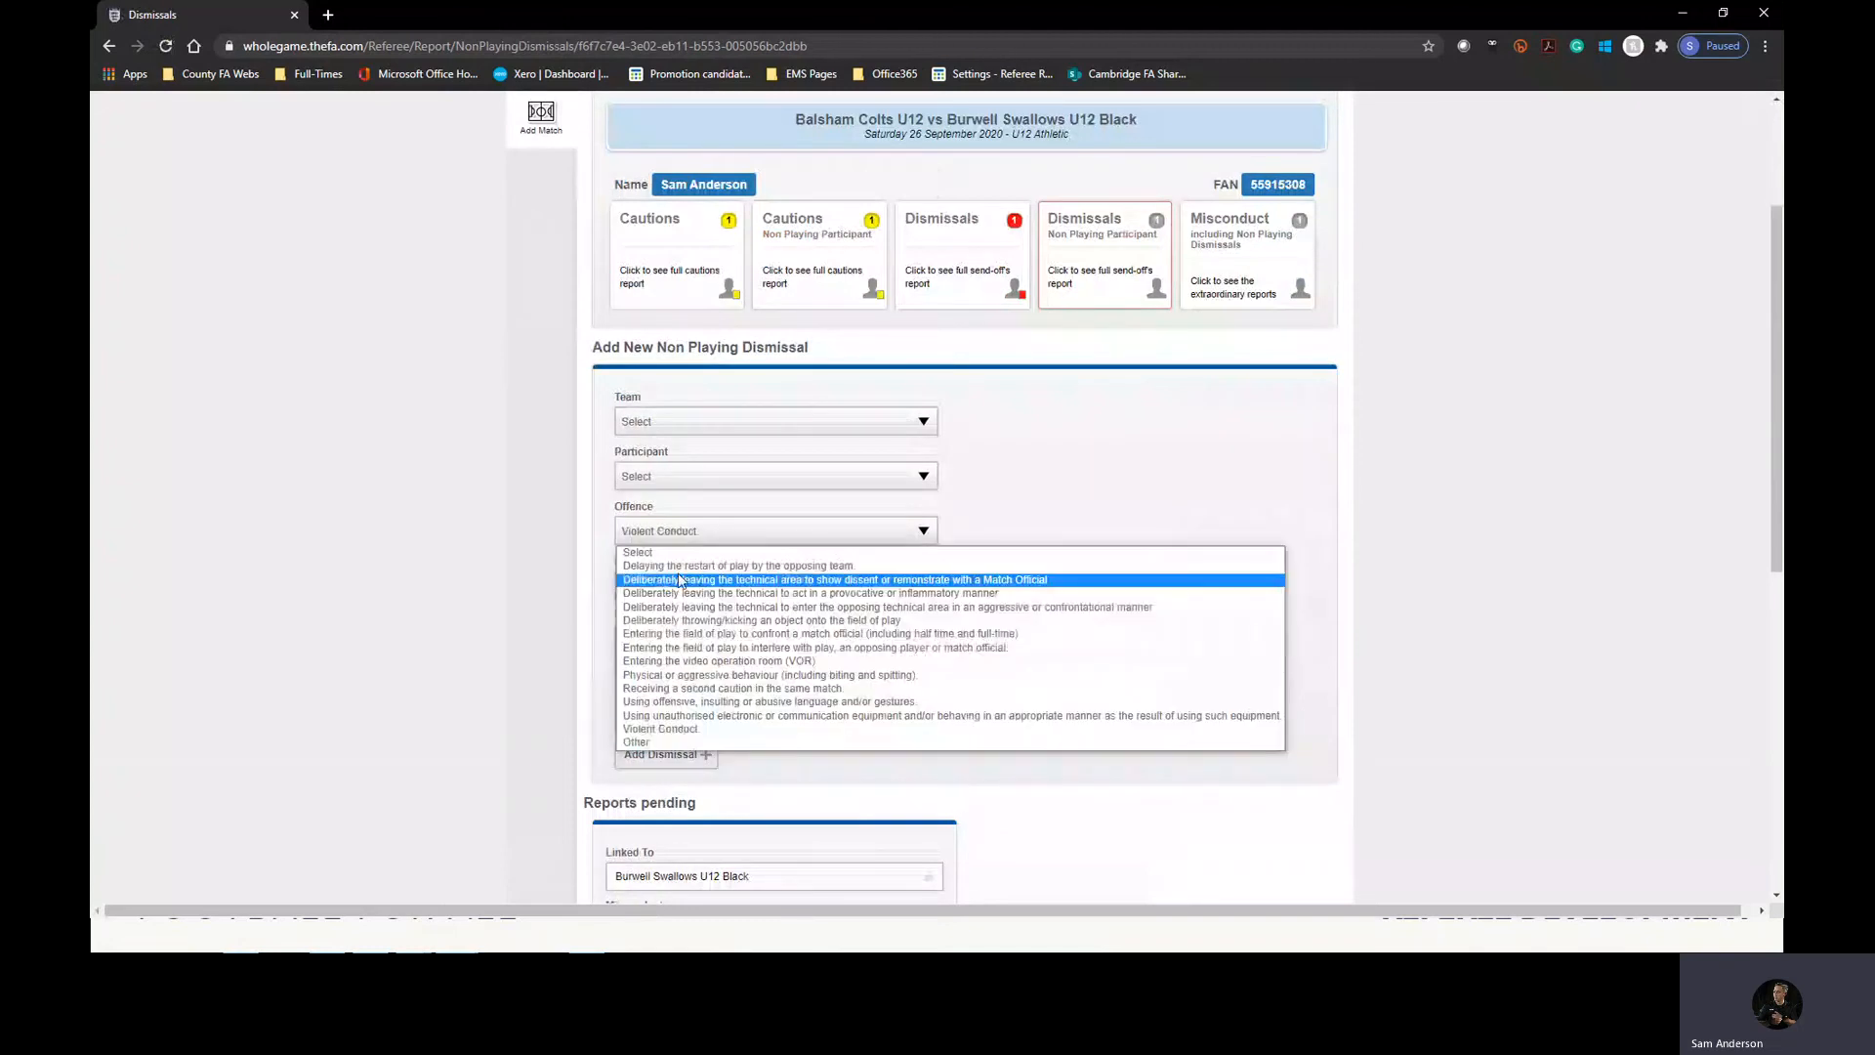
left_click(681, 554)
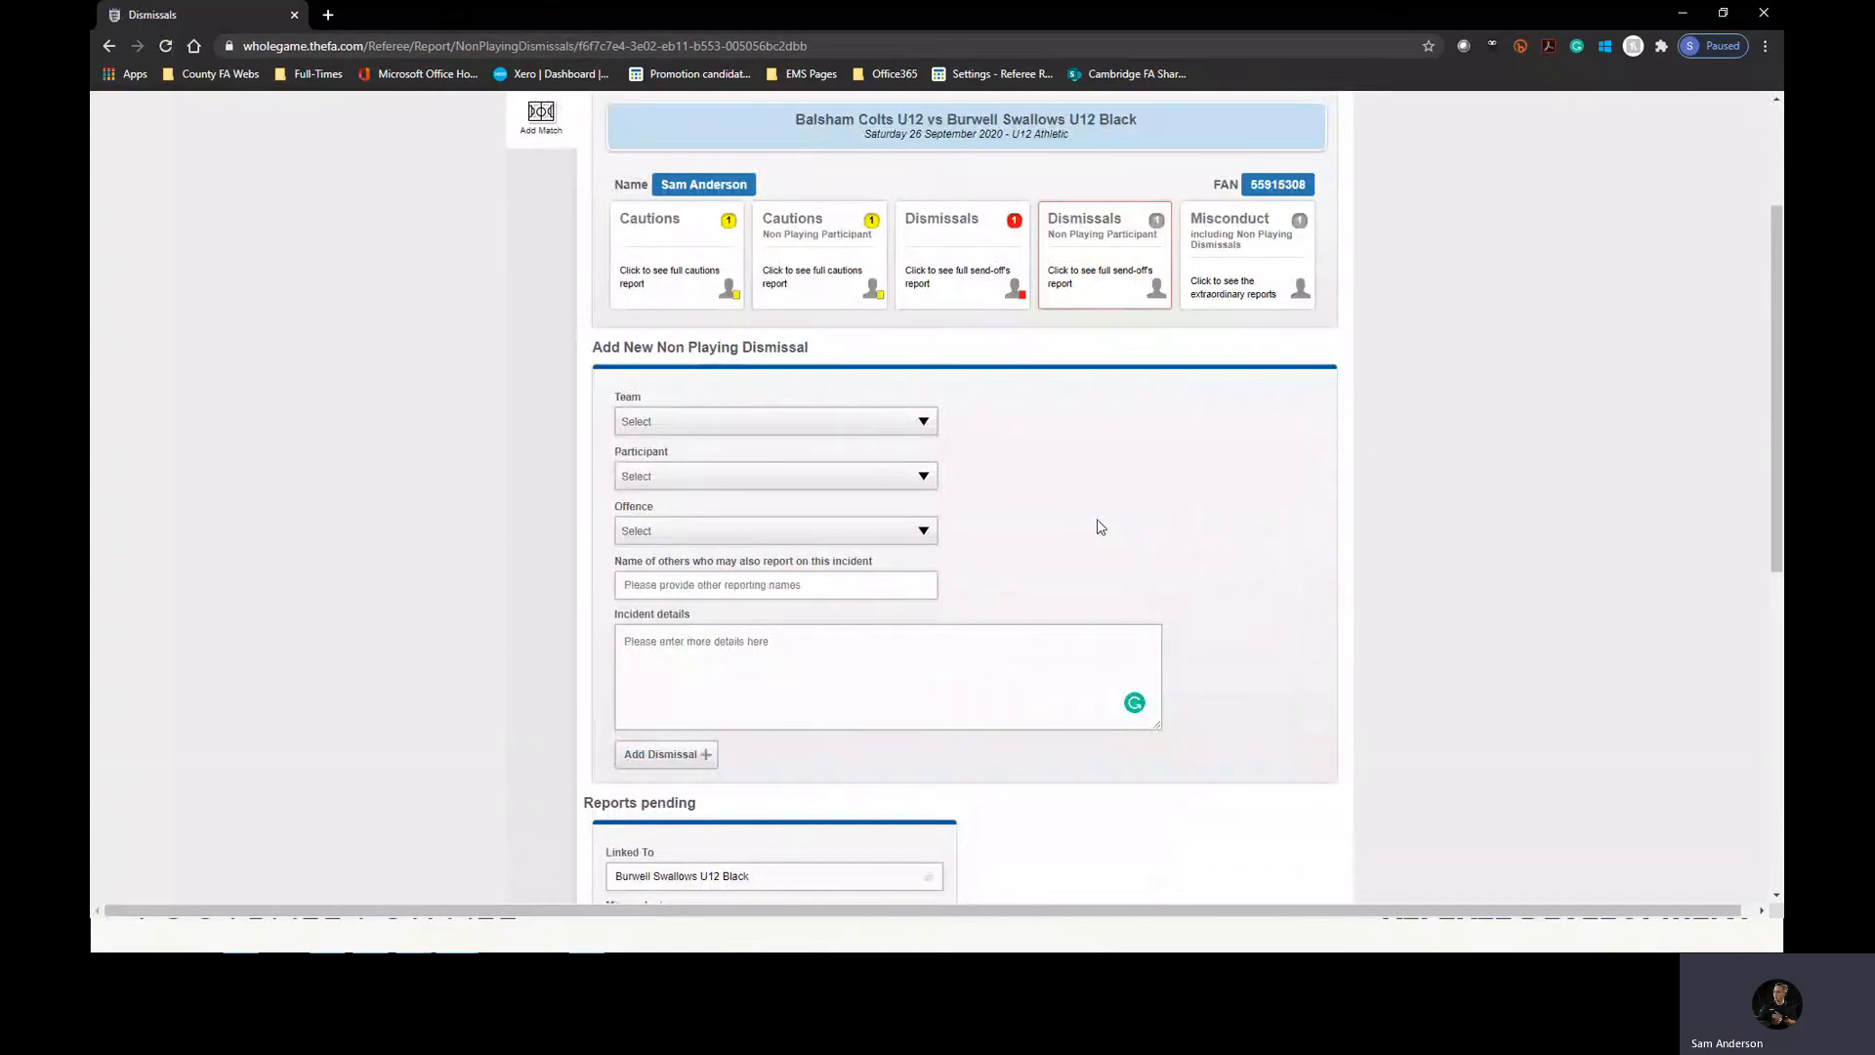
Open the match's misconduct report and set the new report's linked club to Not Known and its misconduct to Unsure.
left_click(1245, 260)
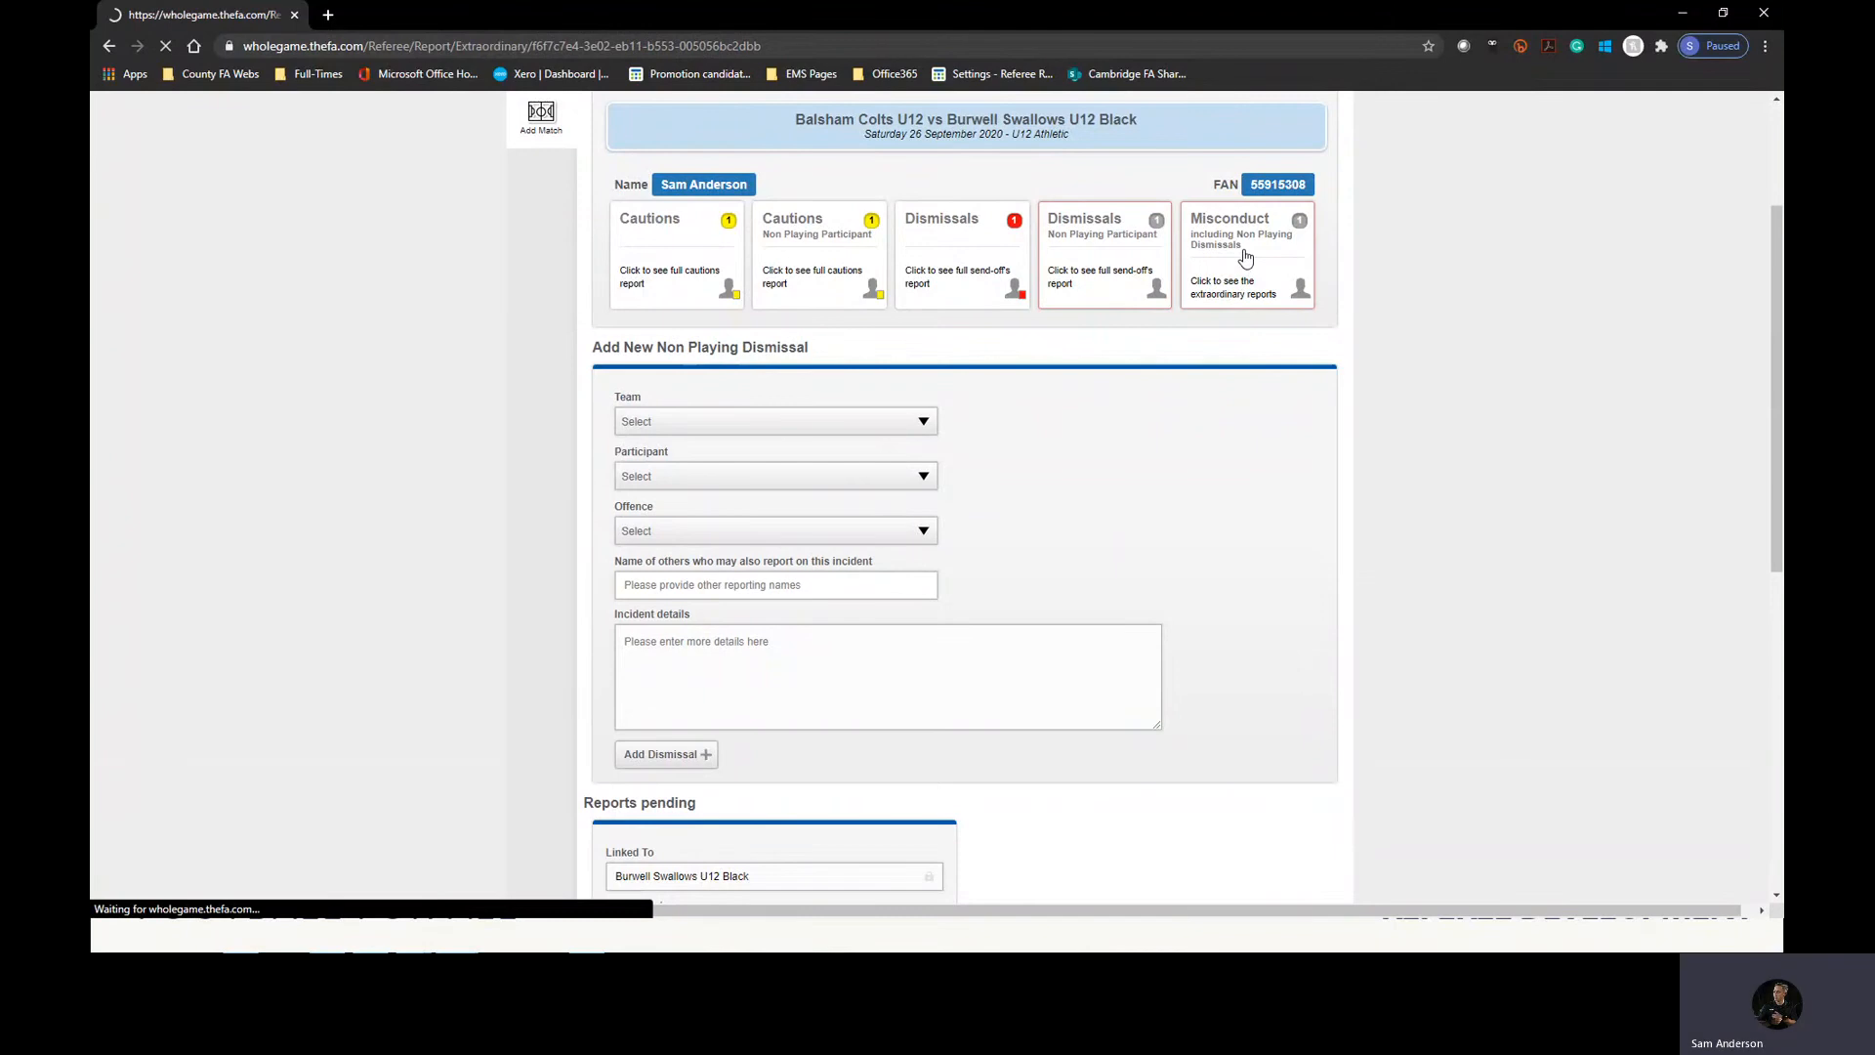
left_click(727, 641)
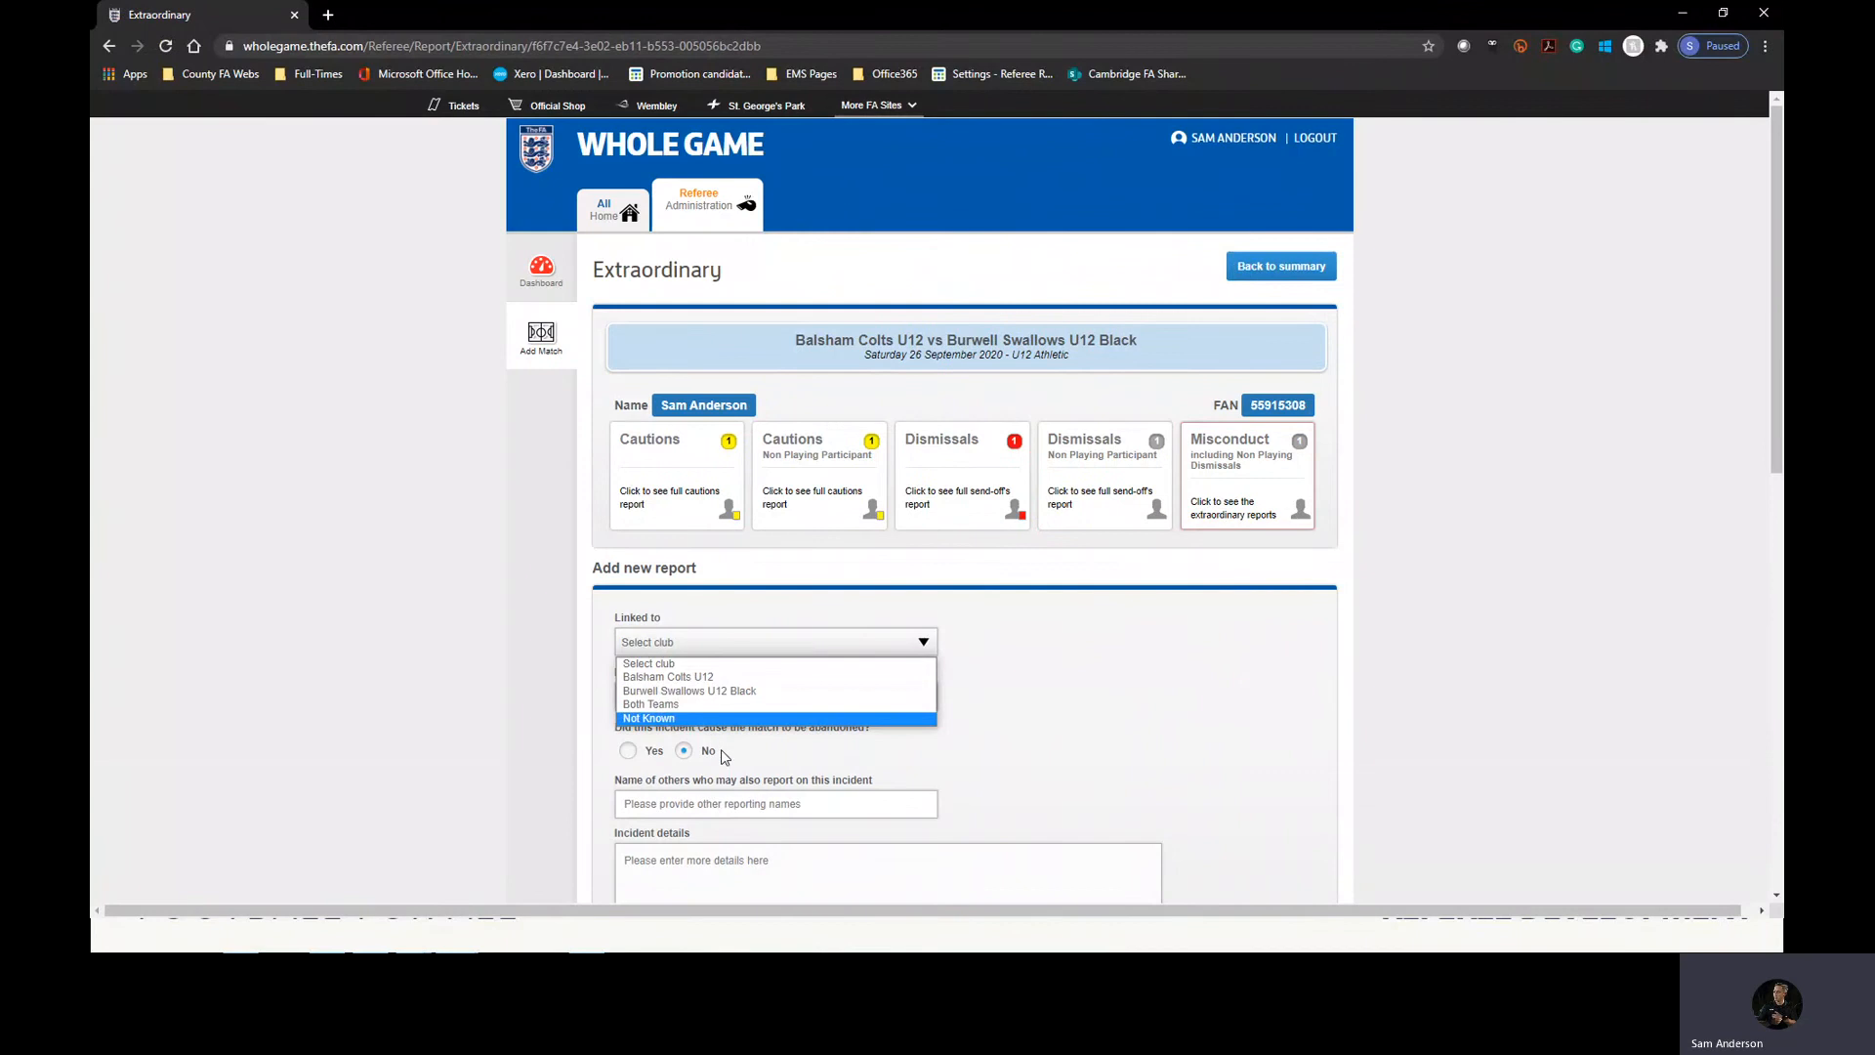
left_click(714, 720)
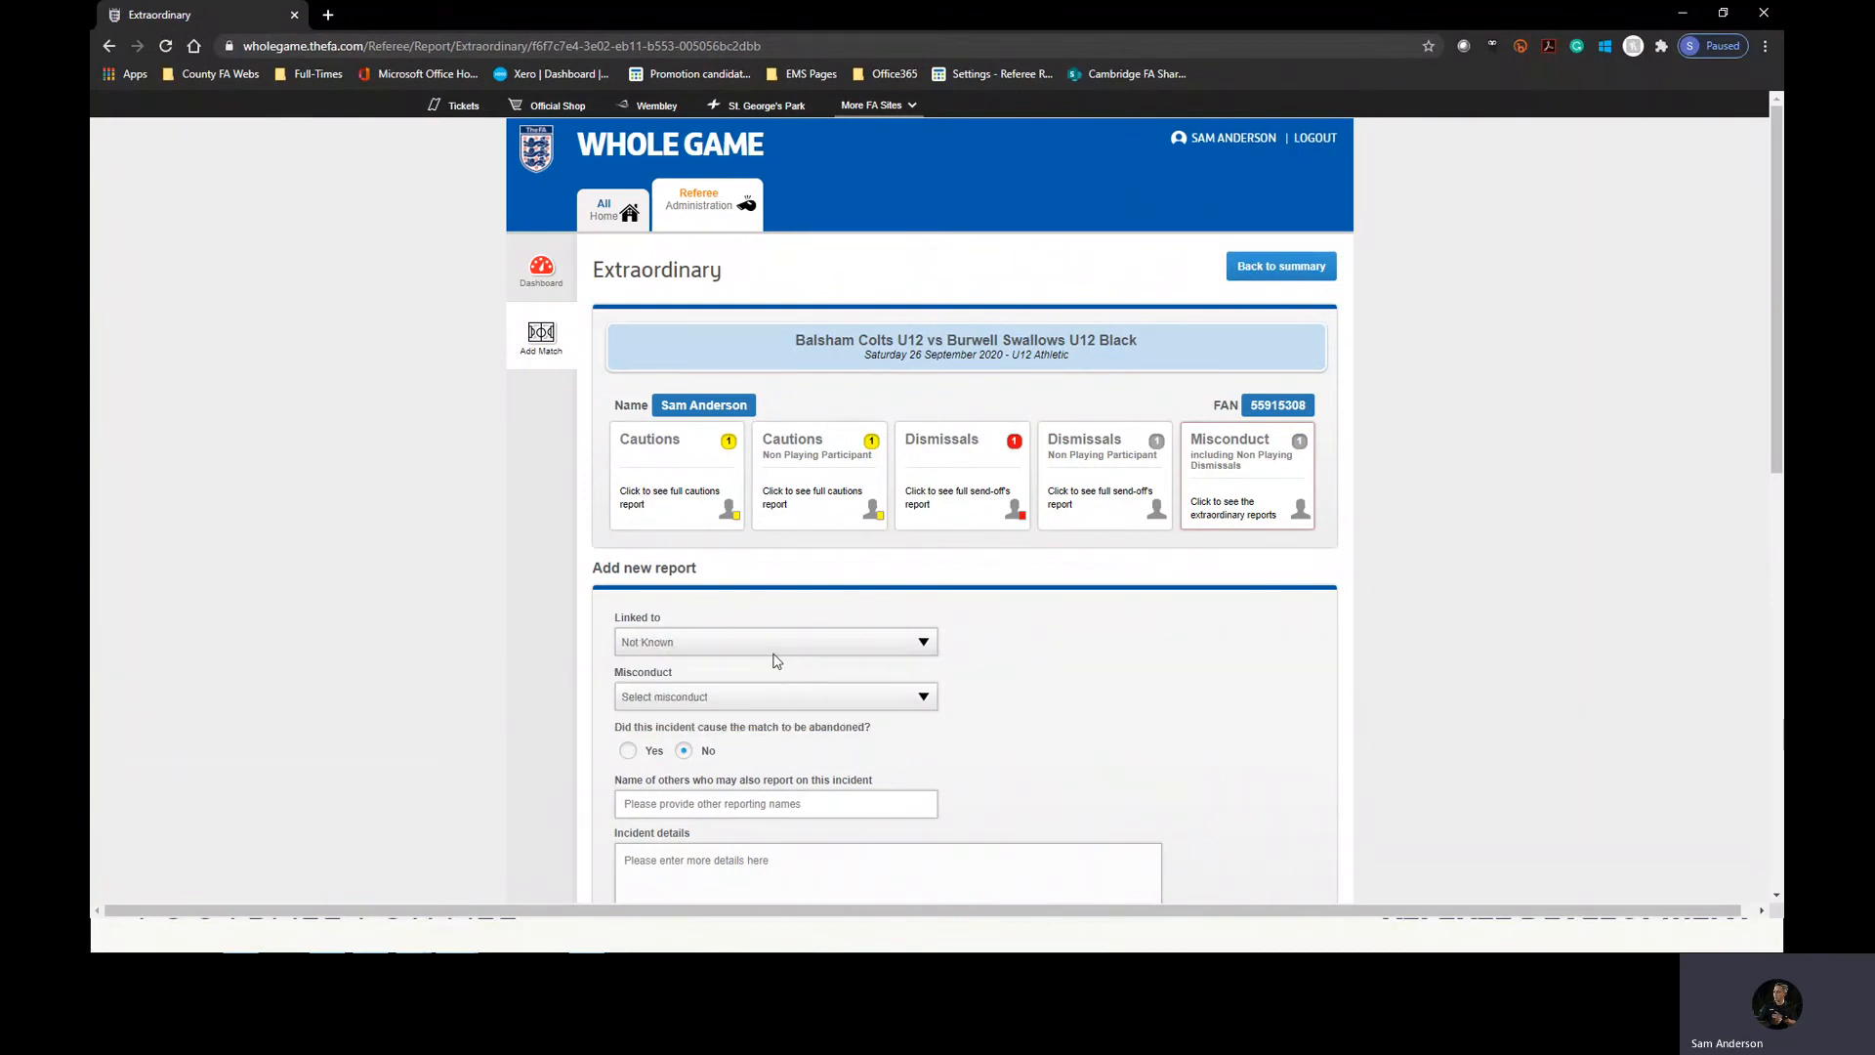
left_click(733, 709)
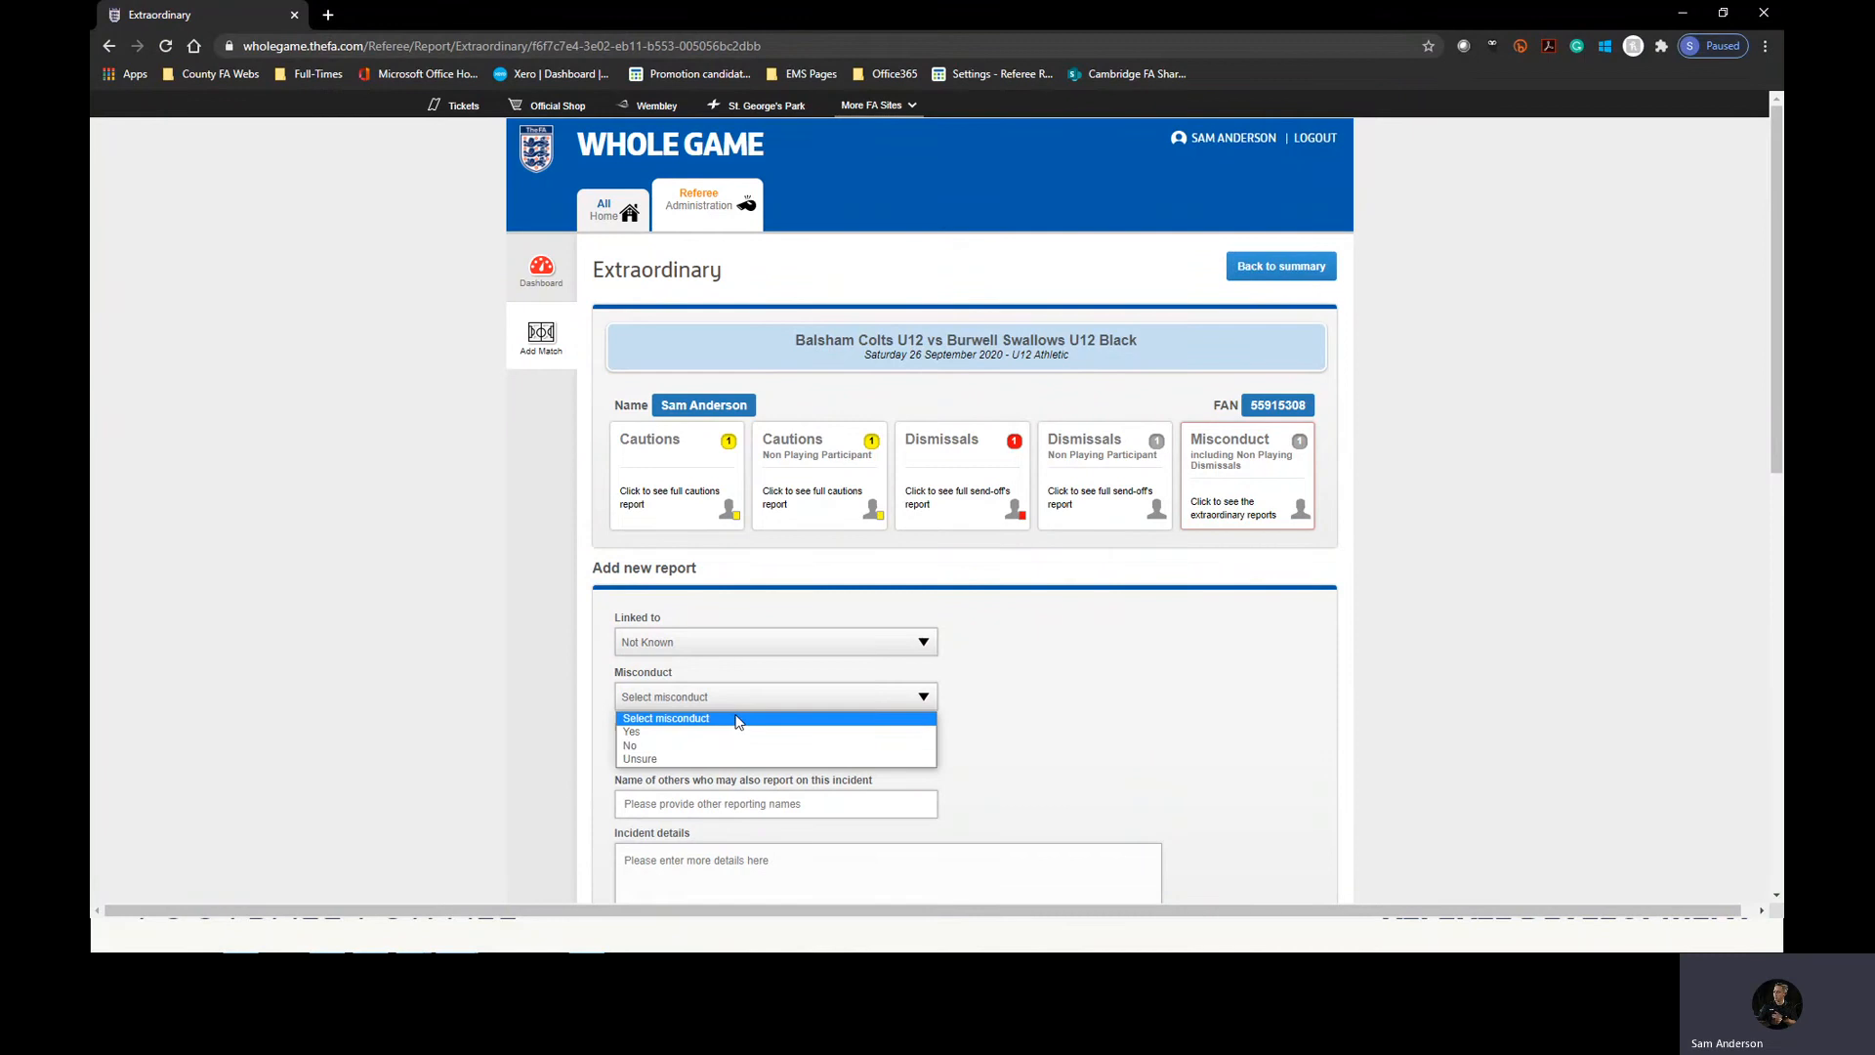
scroll(544, 640, "down", 2)
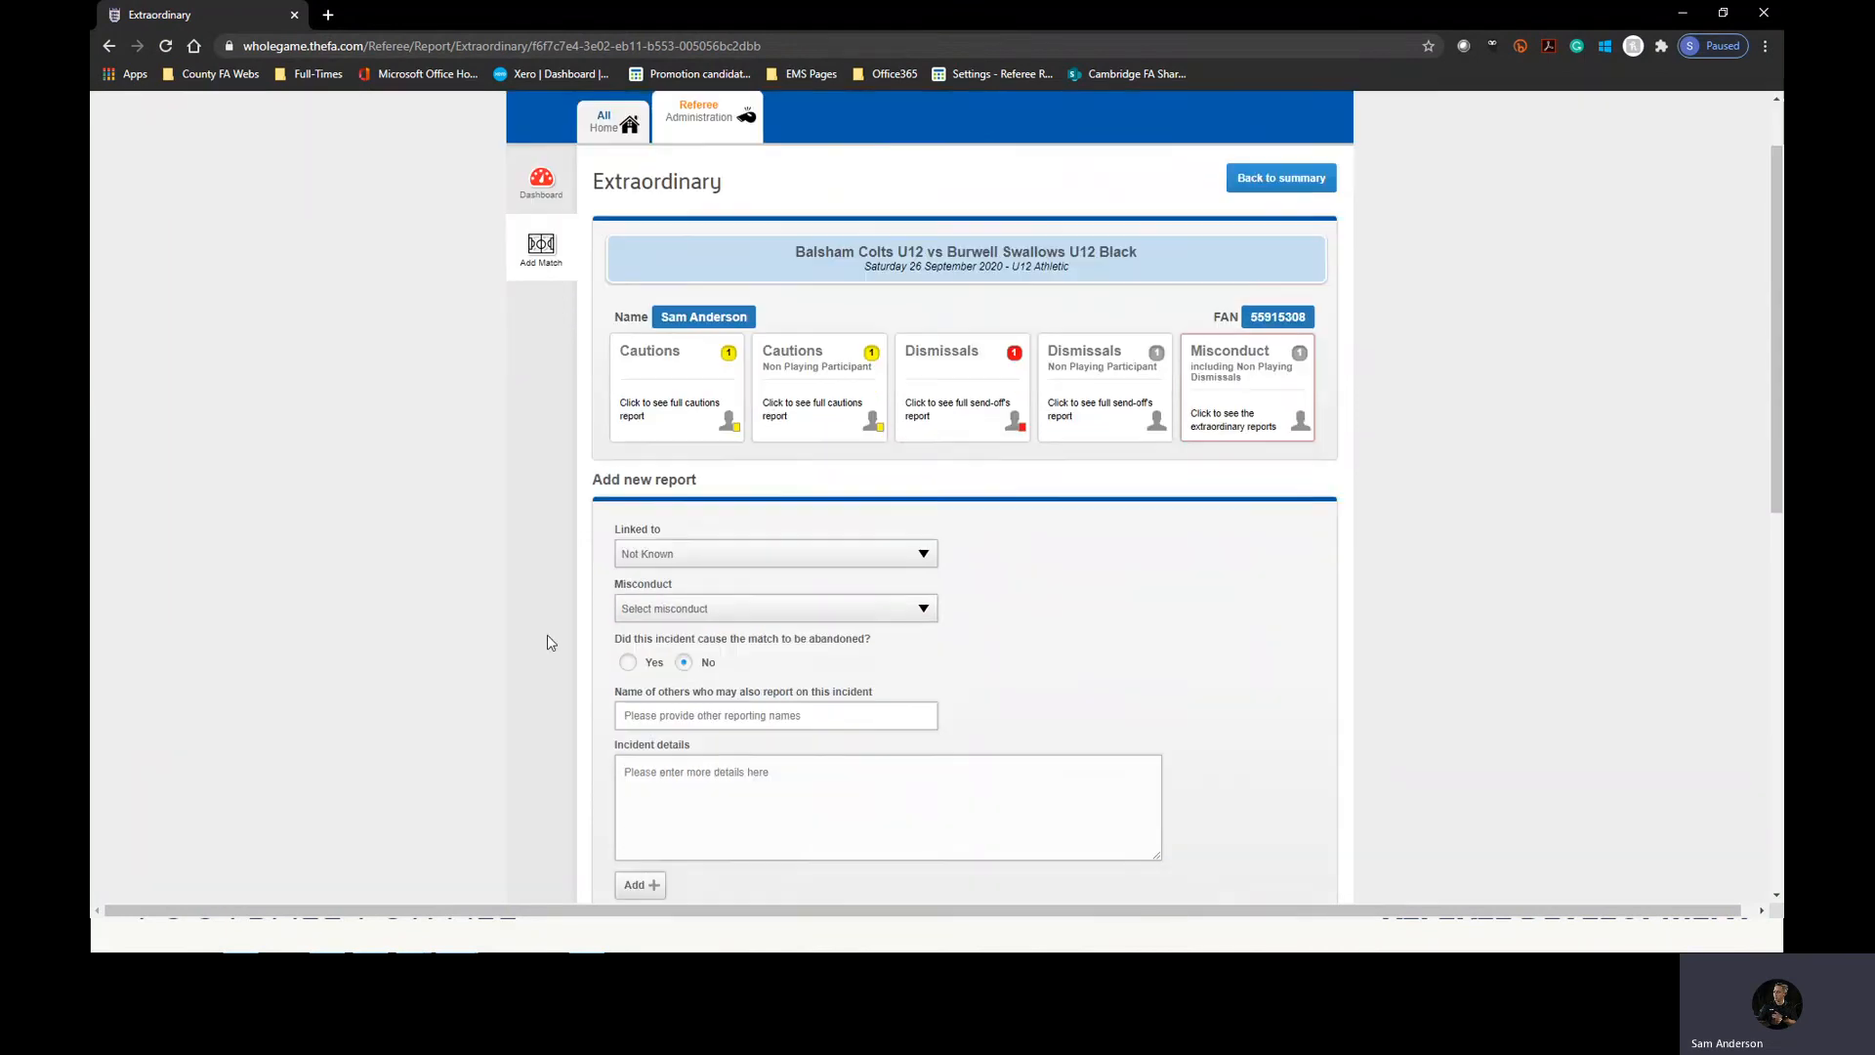
left_click(695, 520)
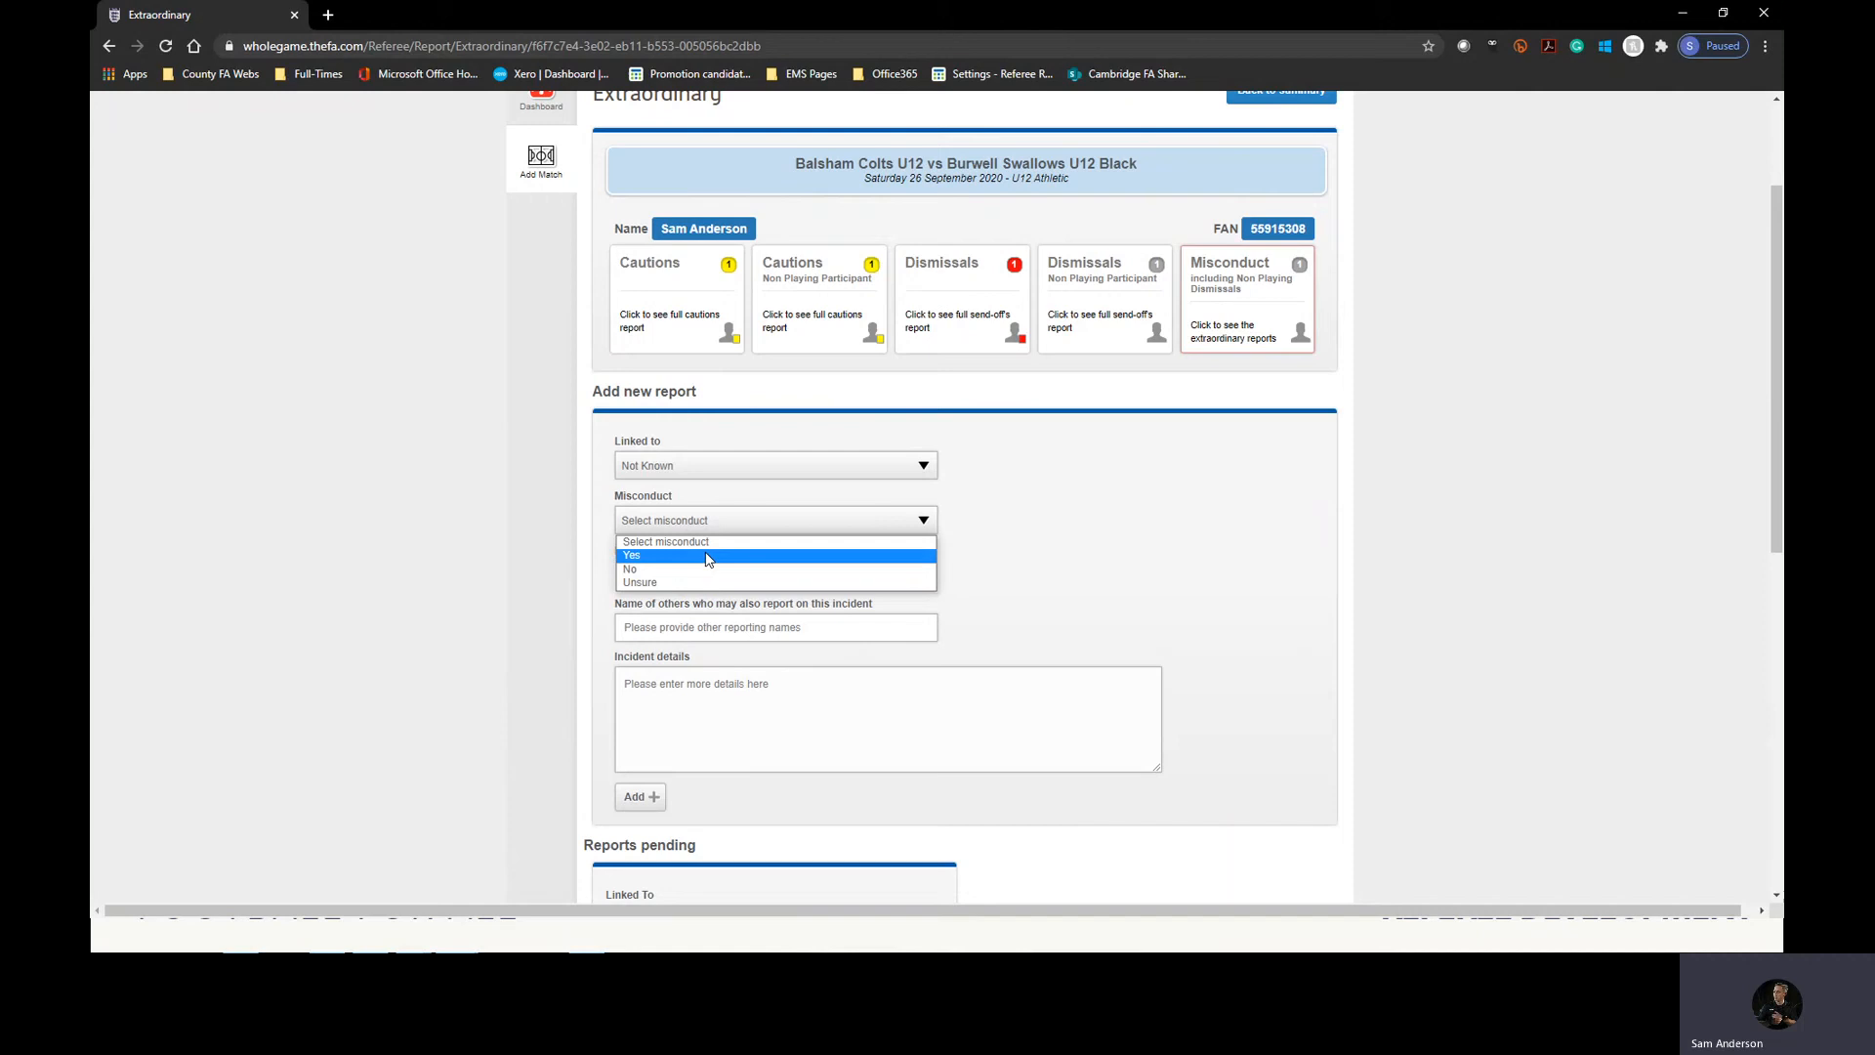
left_click(694, 583)
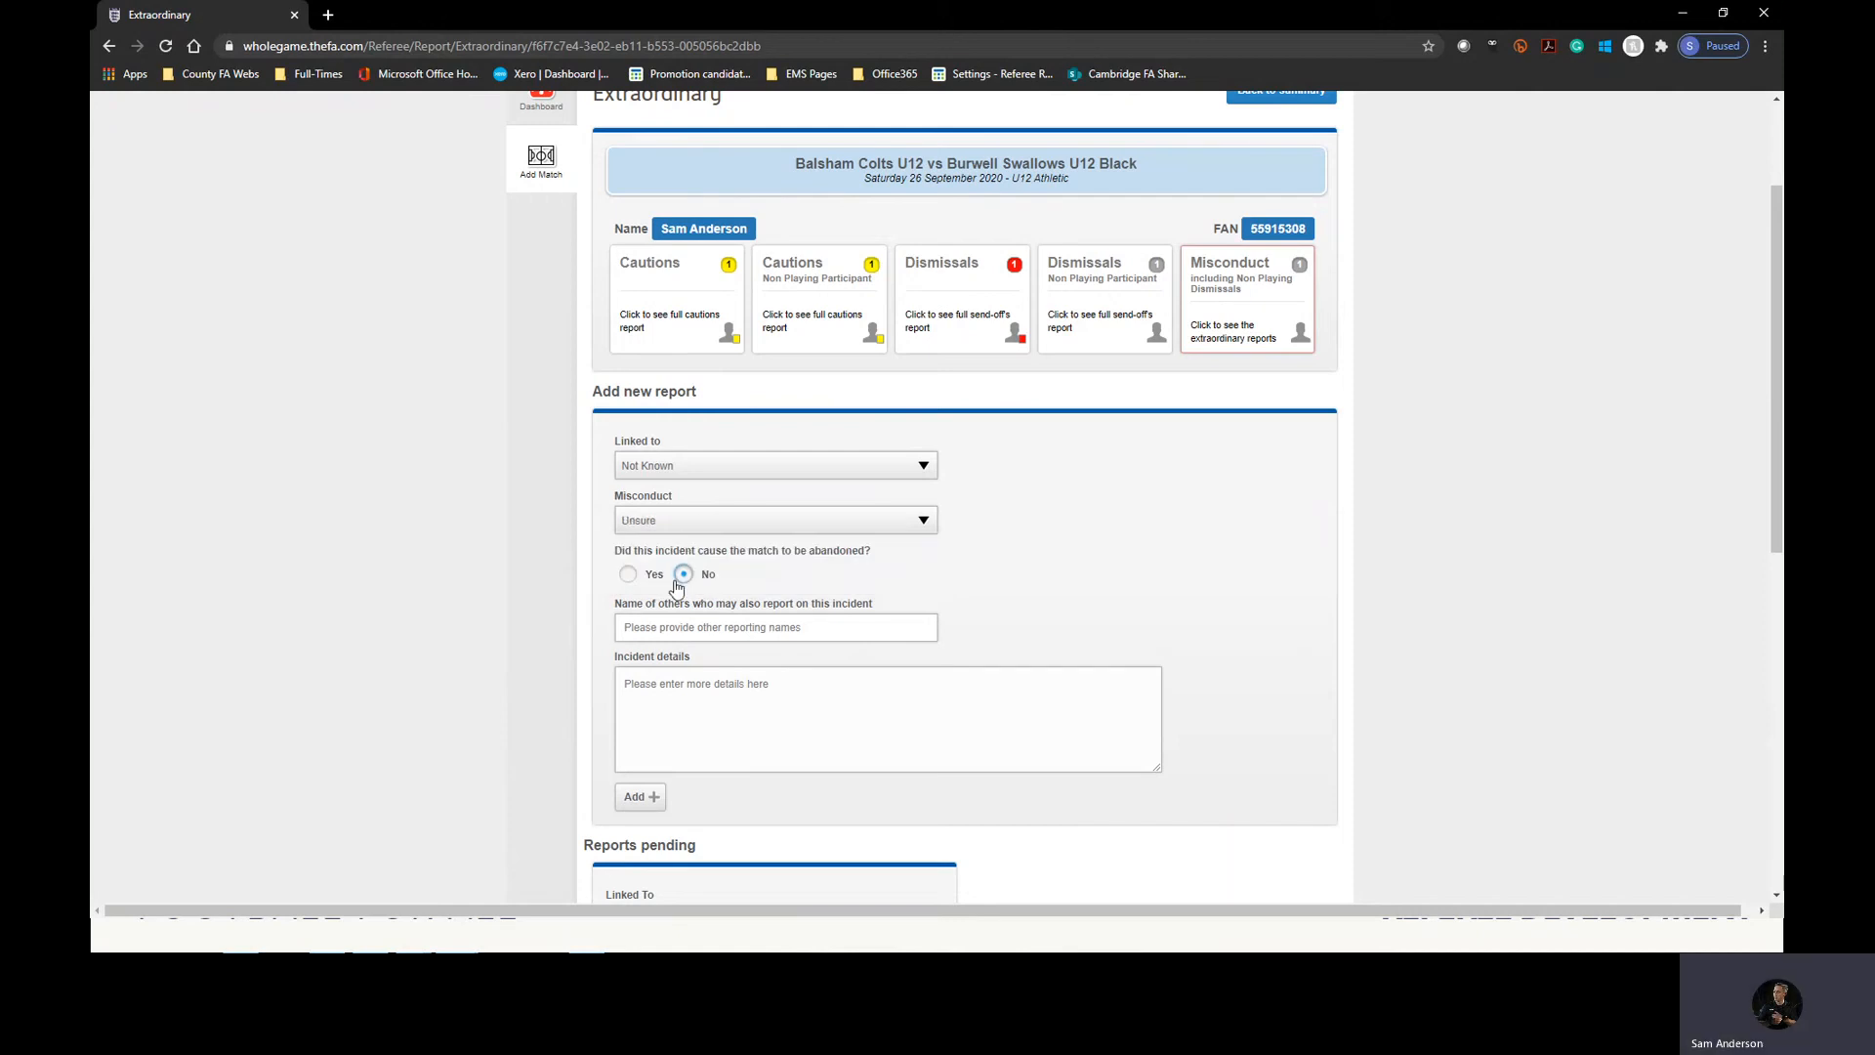
mouse_move(607, 552)
left_mouse_down()
mouse_move(858, 548)
mouse_move(609, 553)
left_mouse_up()
left_click(913, 564)
left_click(627, 555)
left_click_drag(617, 552, 779, 553)
left_click(883, 566)
Mark the incident as having caused the match's abandonment and enter details describing a serious injury that required an ambulance.
left_click(630, 576)
left_click(687, 630)
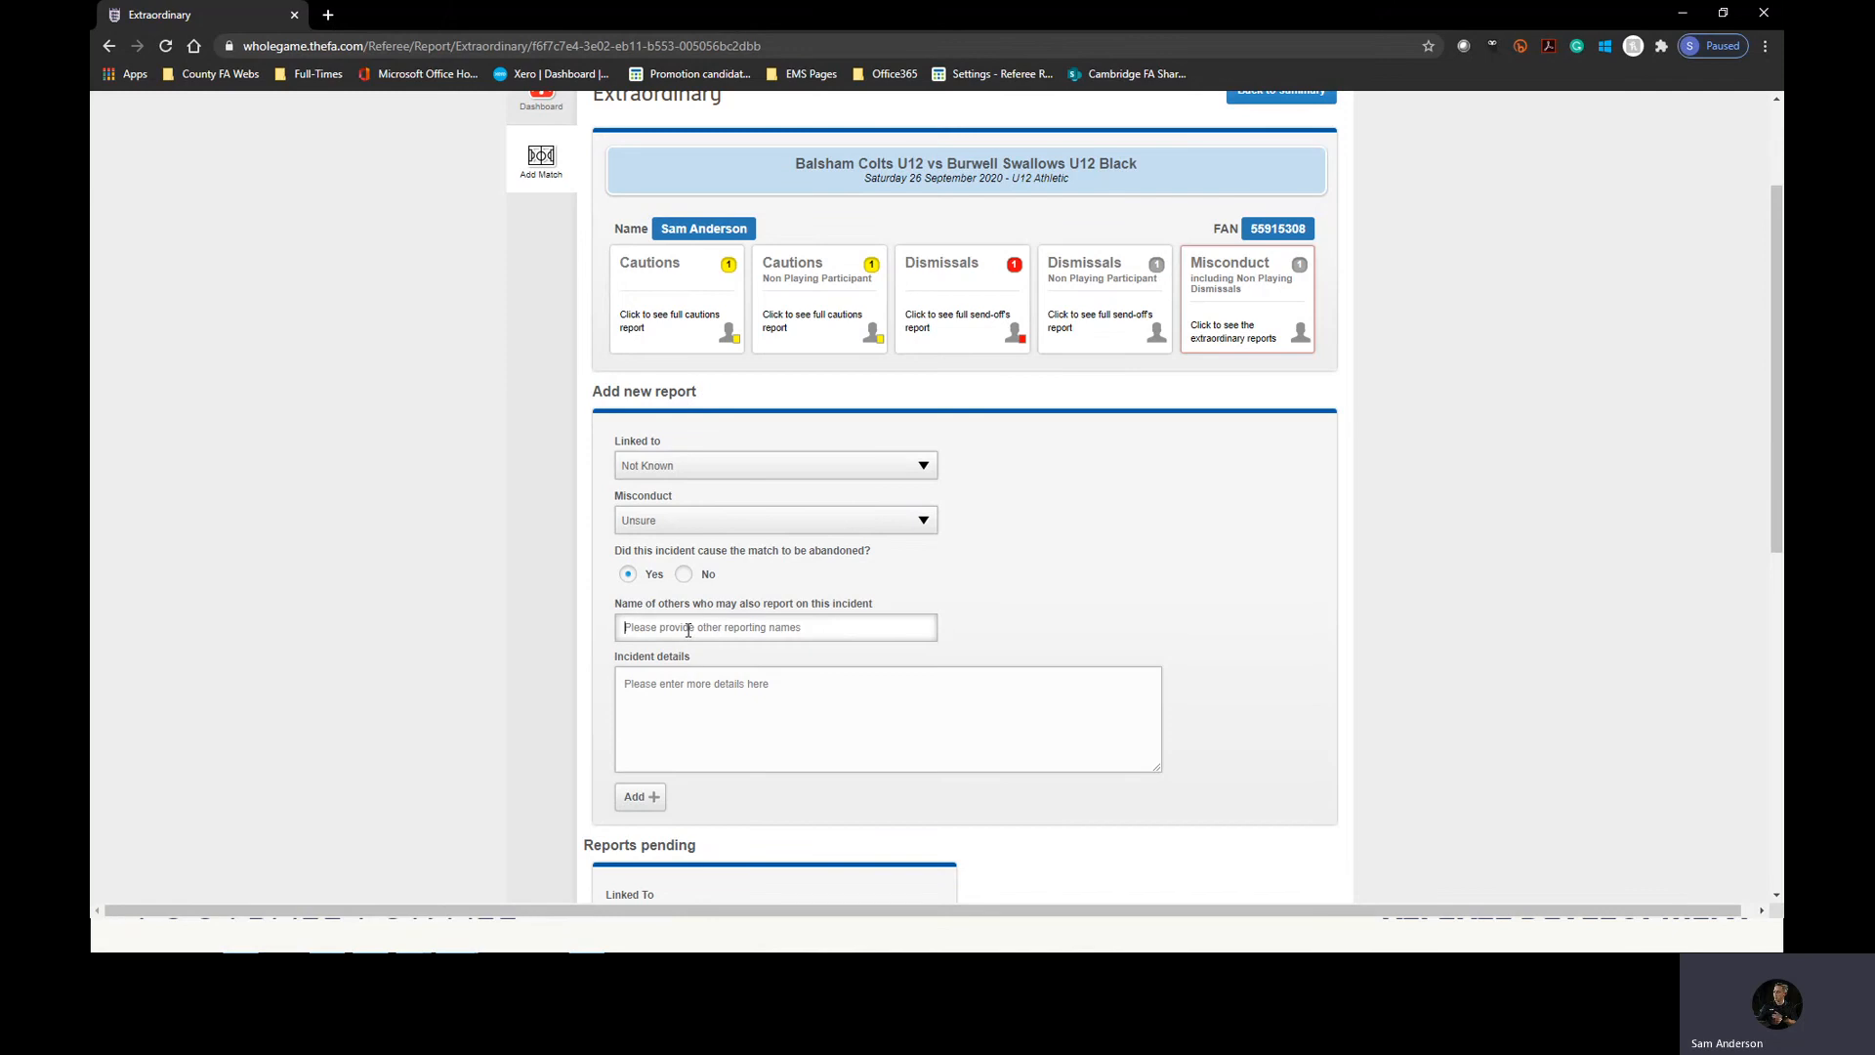
left_click(720, 681)
type("T")
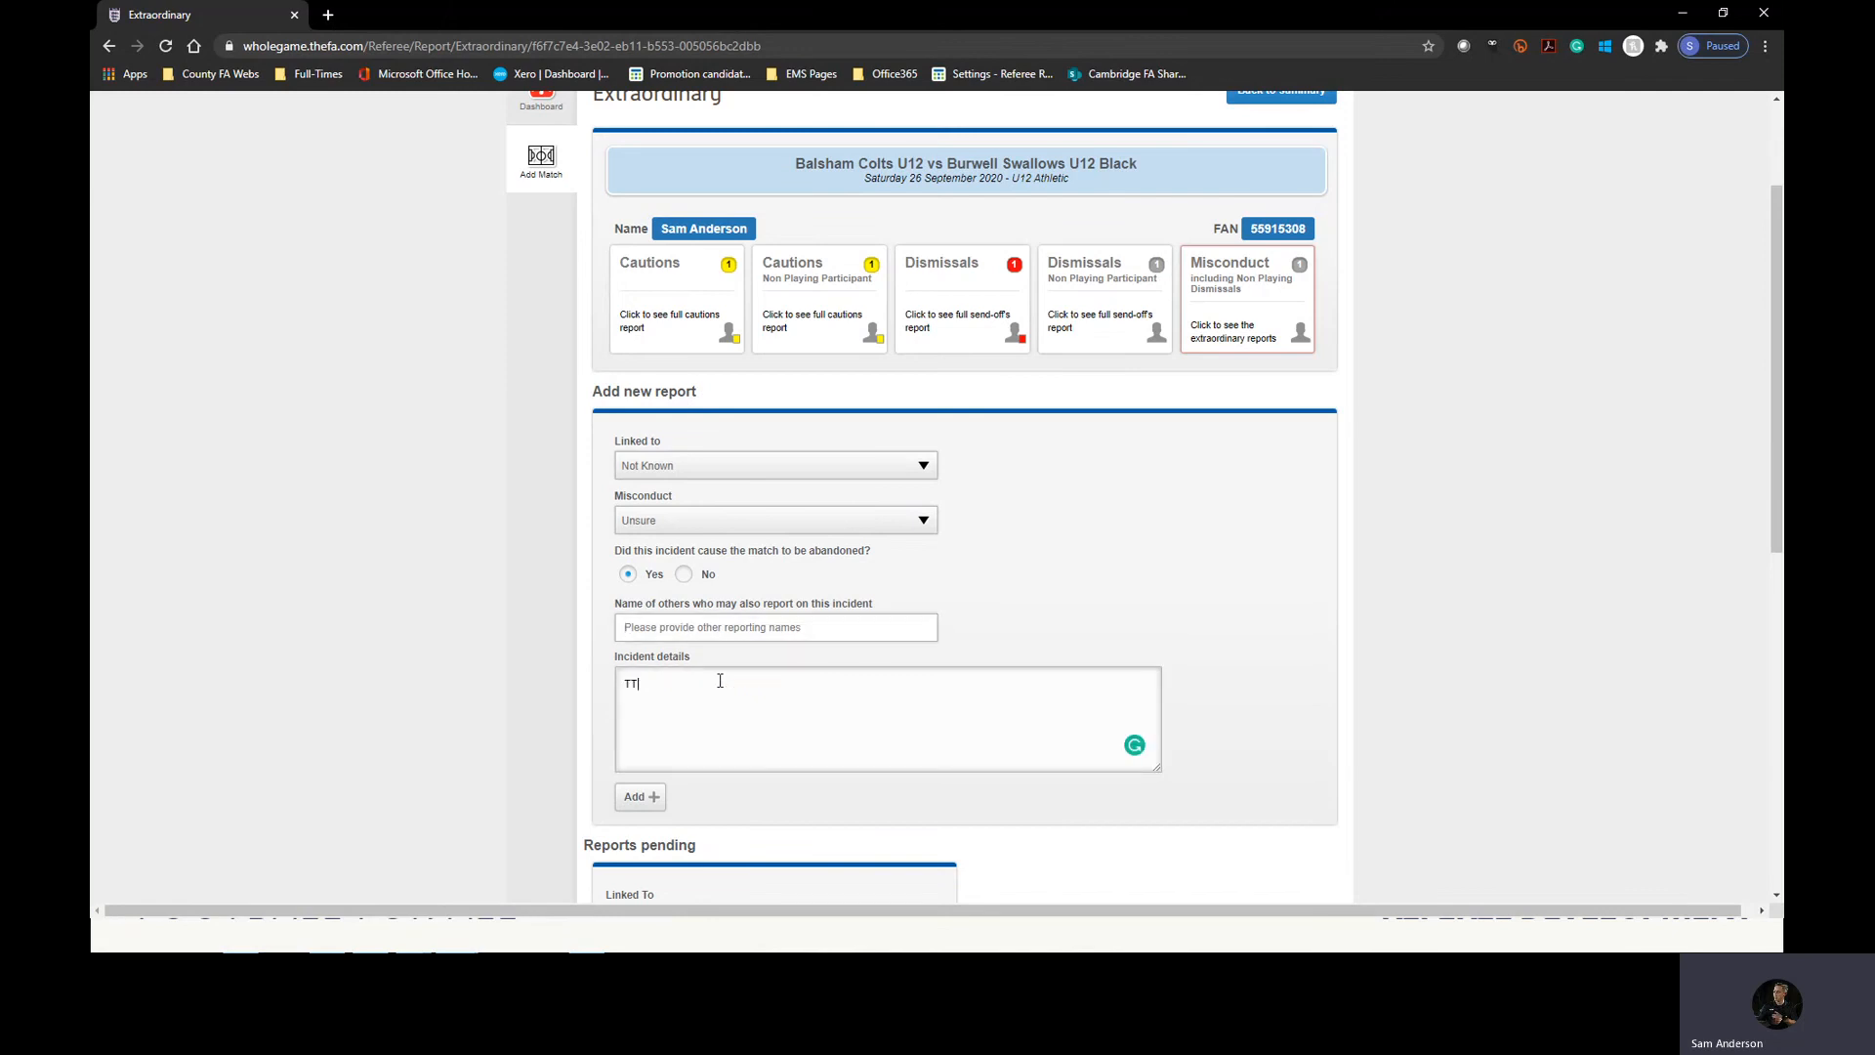
type("he match abandonded due to the")
key("BackSpace")
key("BackSpace")
key("BackSpace")
key("BackSpace")
key("BackSpace")
key("BackSpace")
key("BackSpace")
type("a serious injir")
key("BackSpace")
key("BackSpace")
type("ury that required an a")
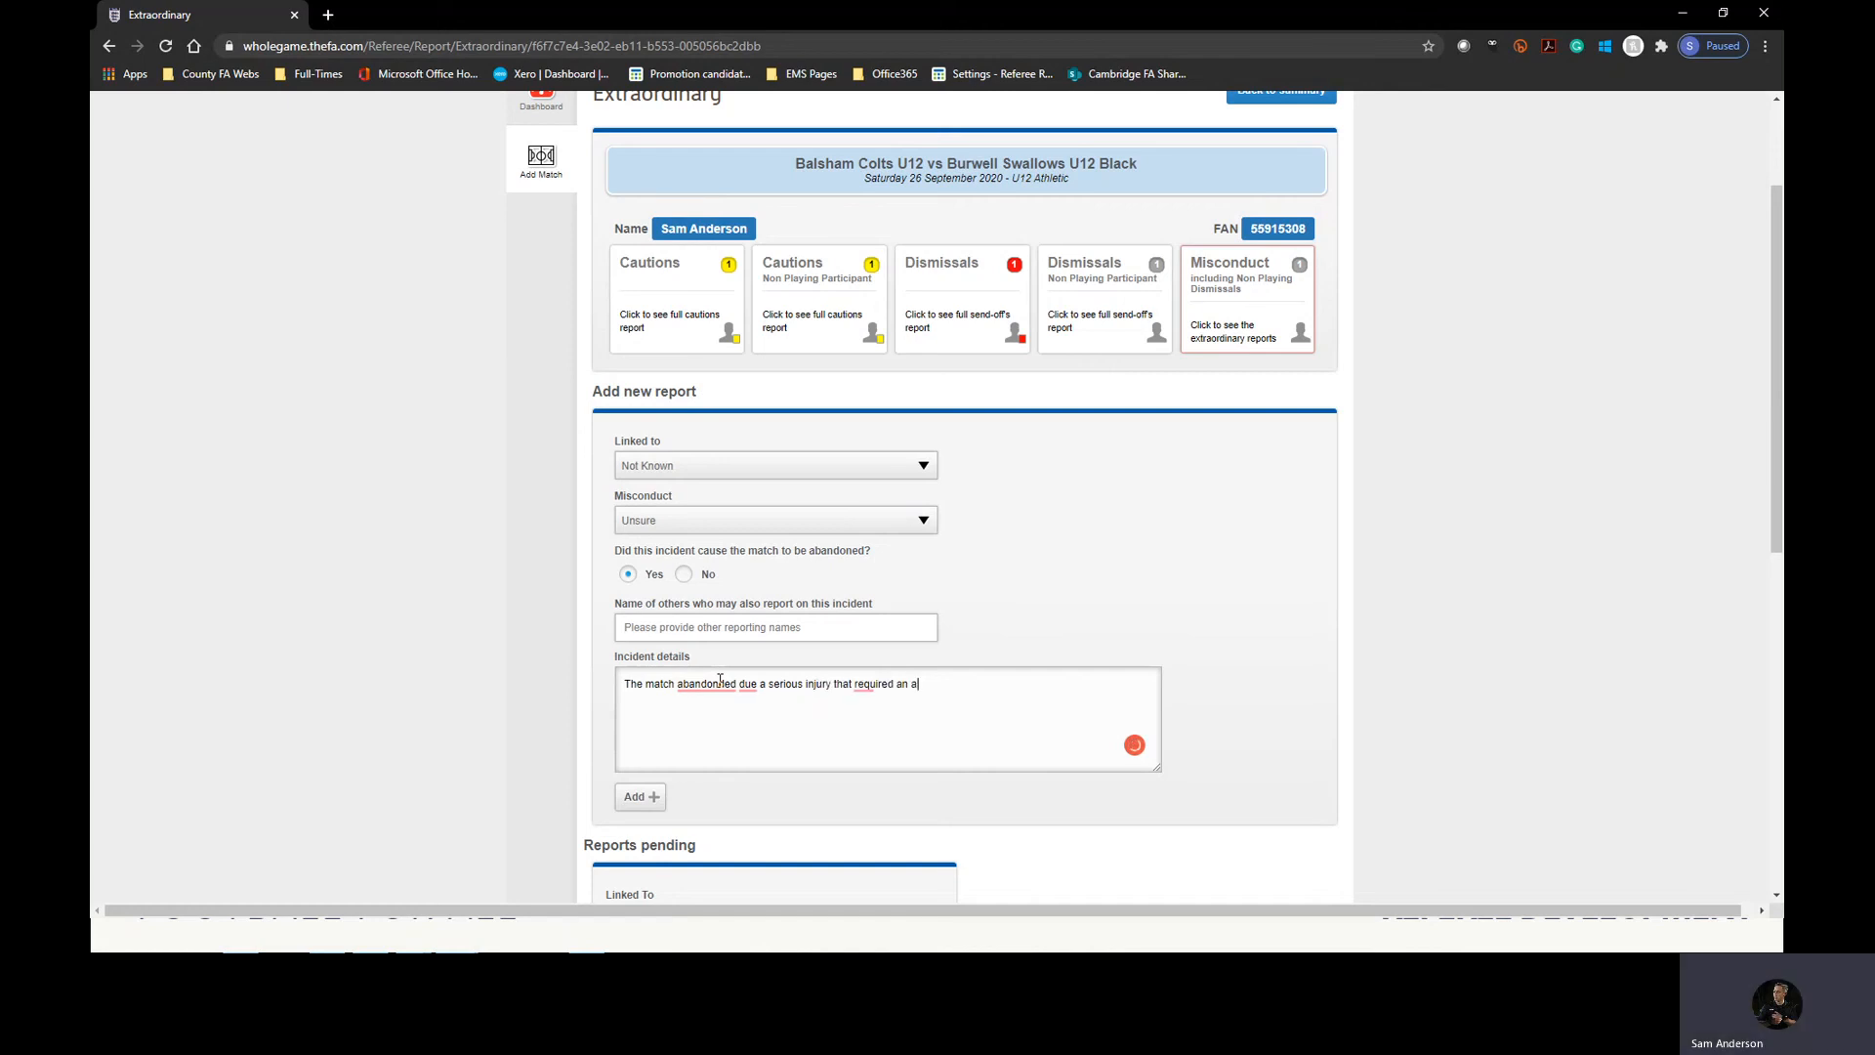
type("mbulance.")
Correct the incident details to "The match abandoned due to a serious injury that required an ambulance." and add the misconduct report.
left_click(720, 684)
left_click(724, 712)
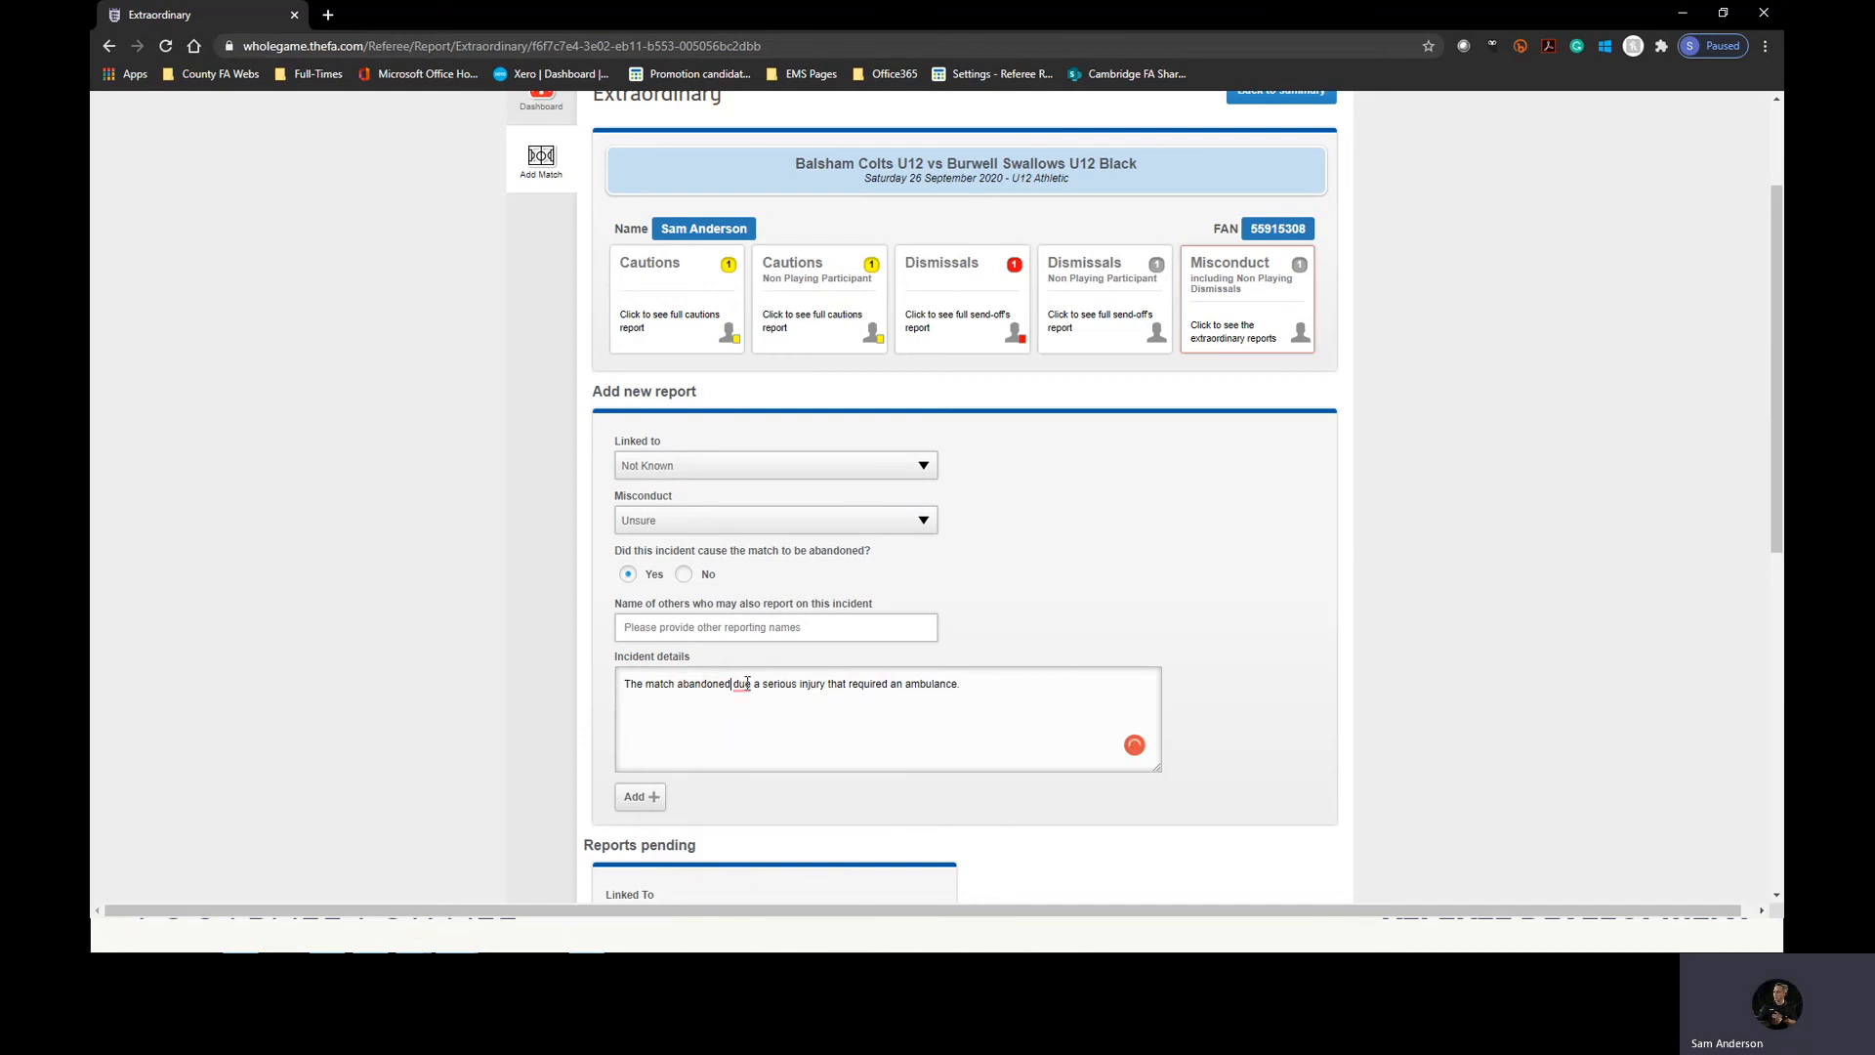
left_click(747, 683)
left_click(747, 712)
scroll(1164, 695, "down", 3)
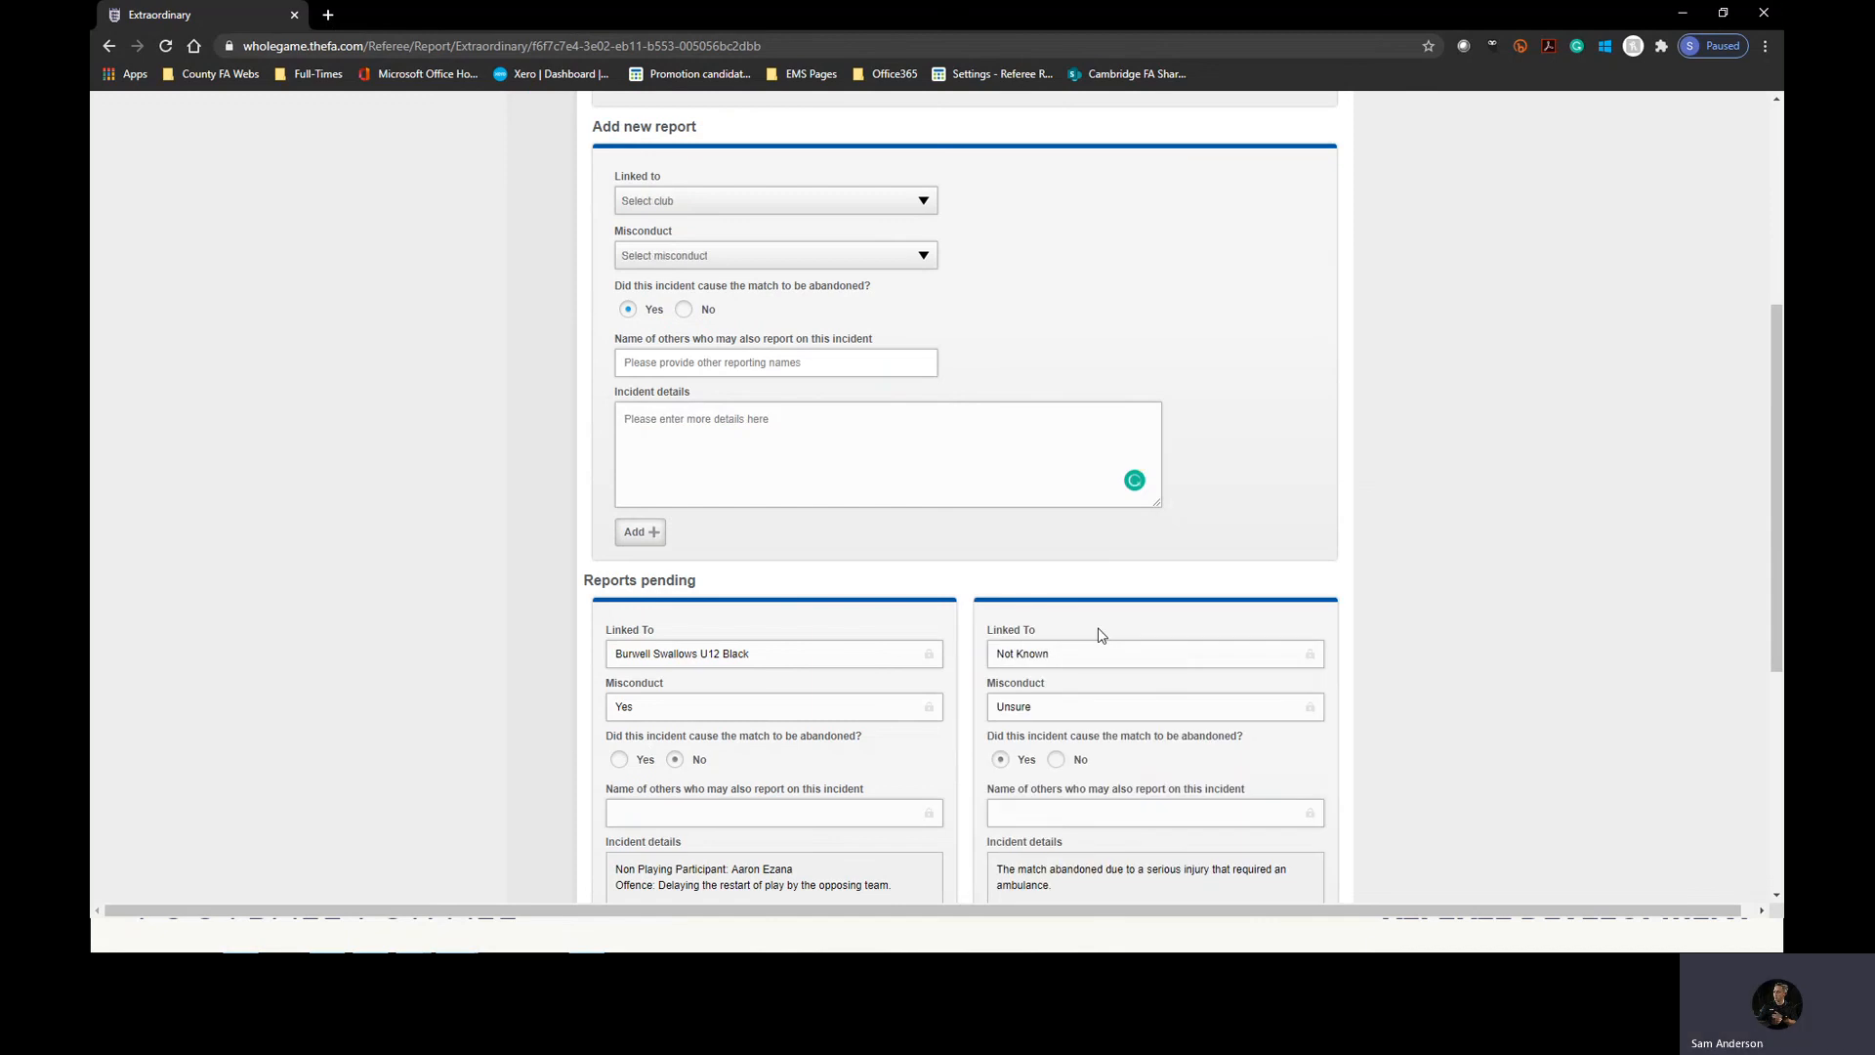
scroll(1097, 628, "down", 2)
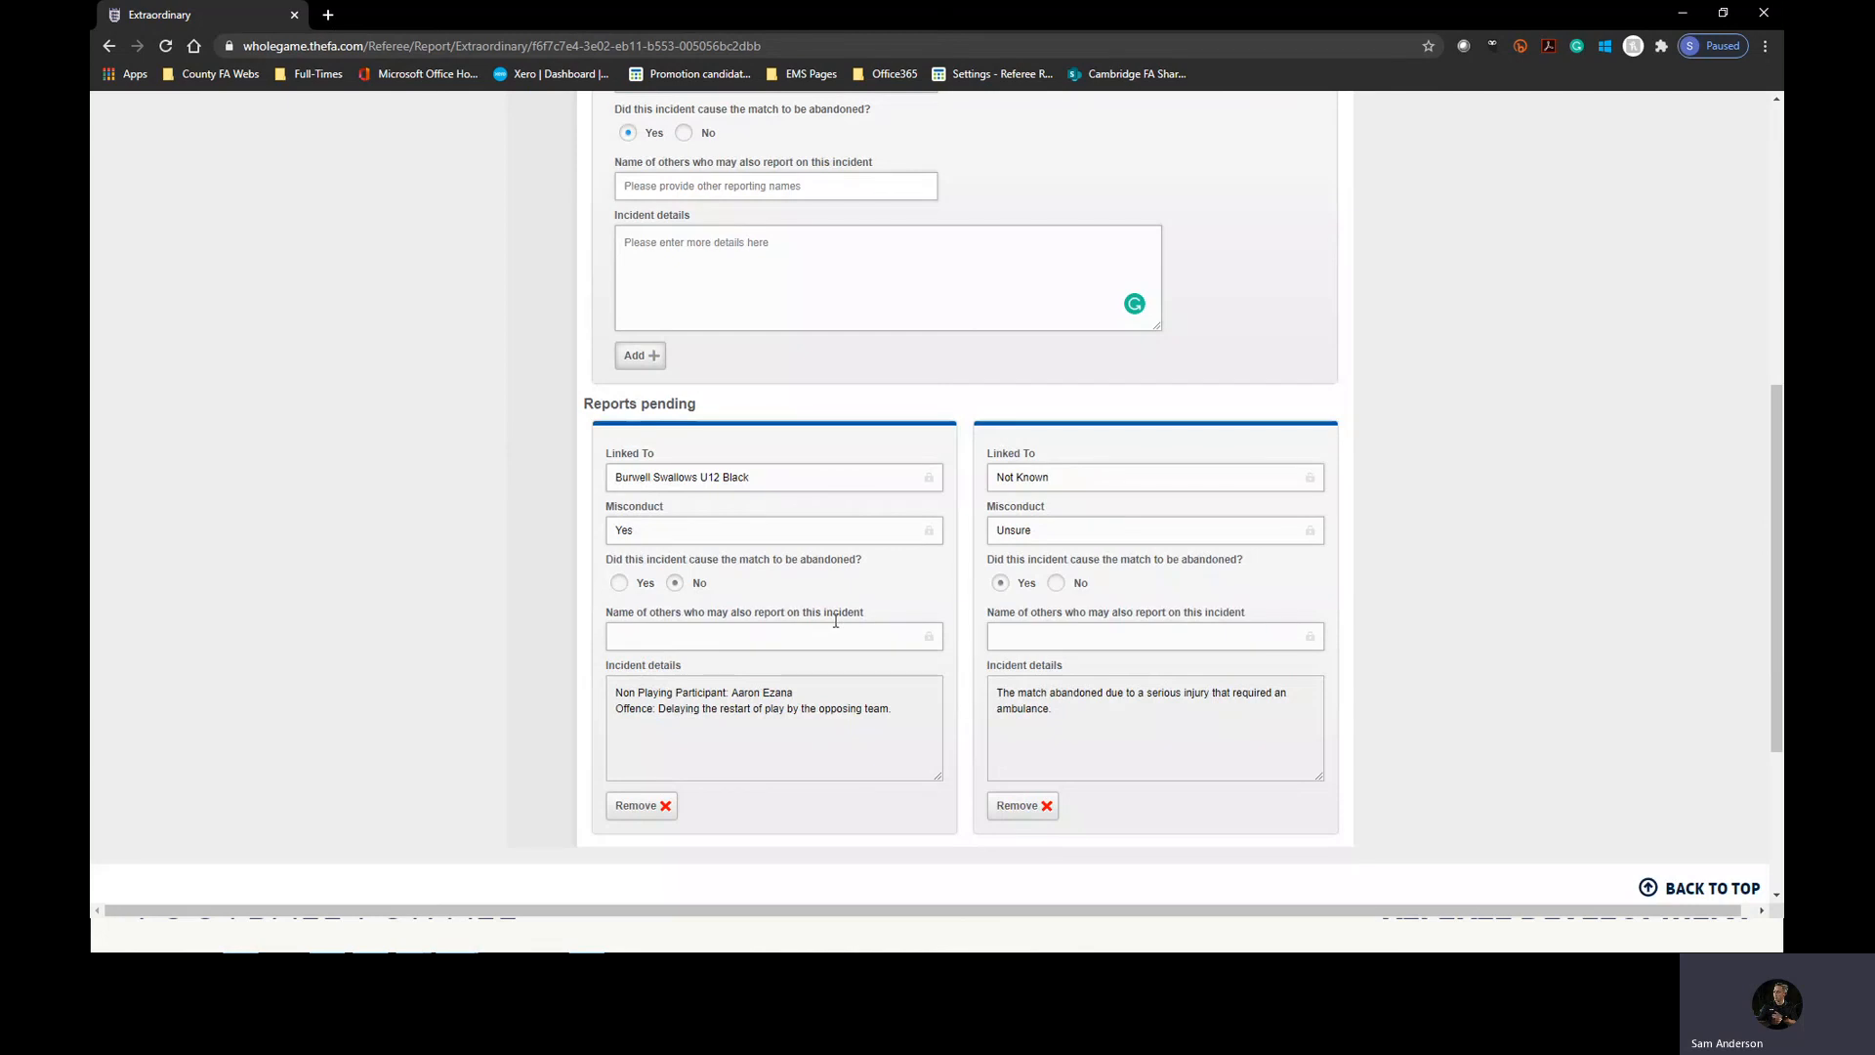
Review the match's report summary, including its misconduct entries and abandonment setting, and switch back to the presentation.
scroll(836, 622, "up", 7)
left_click(1281, 256)
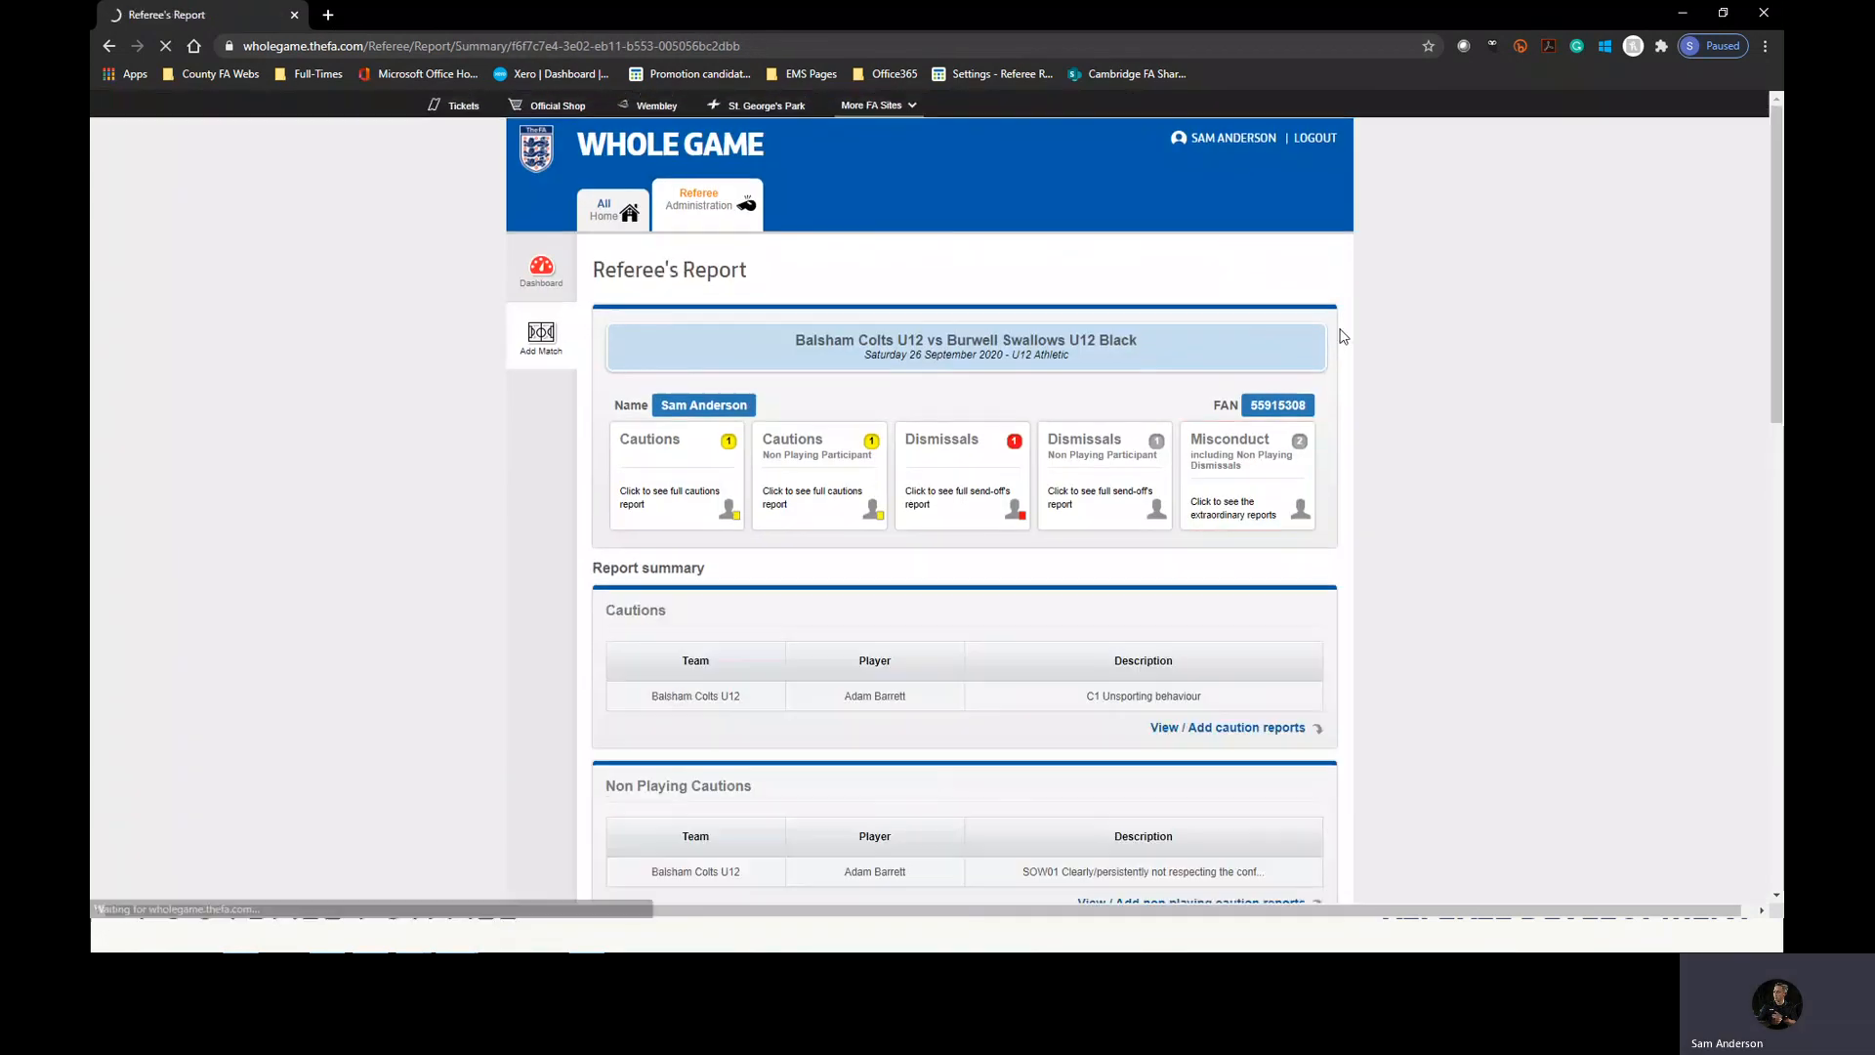
scroll(1340, 342, "down", 9)
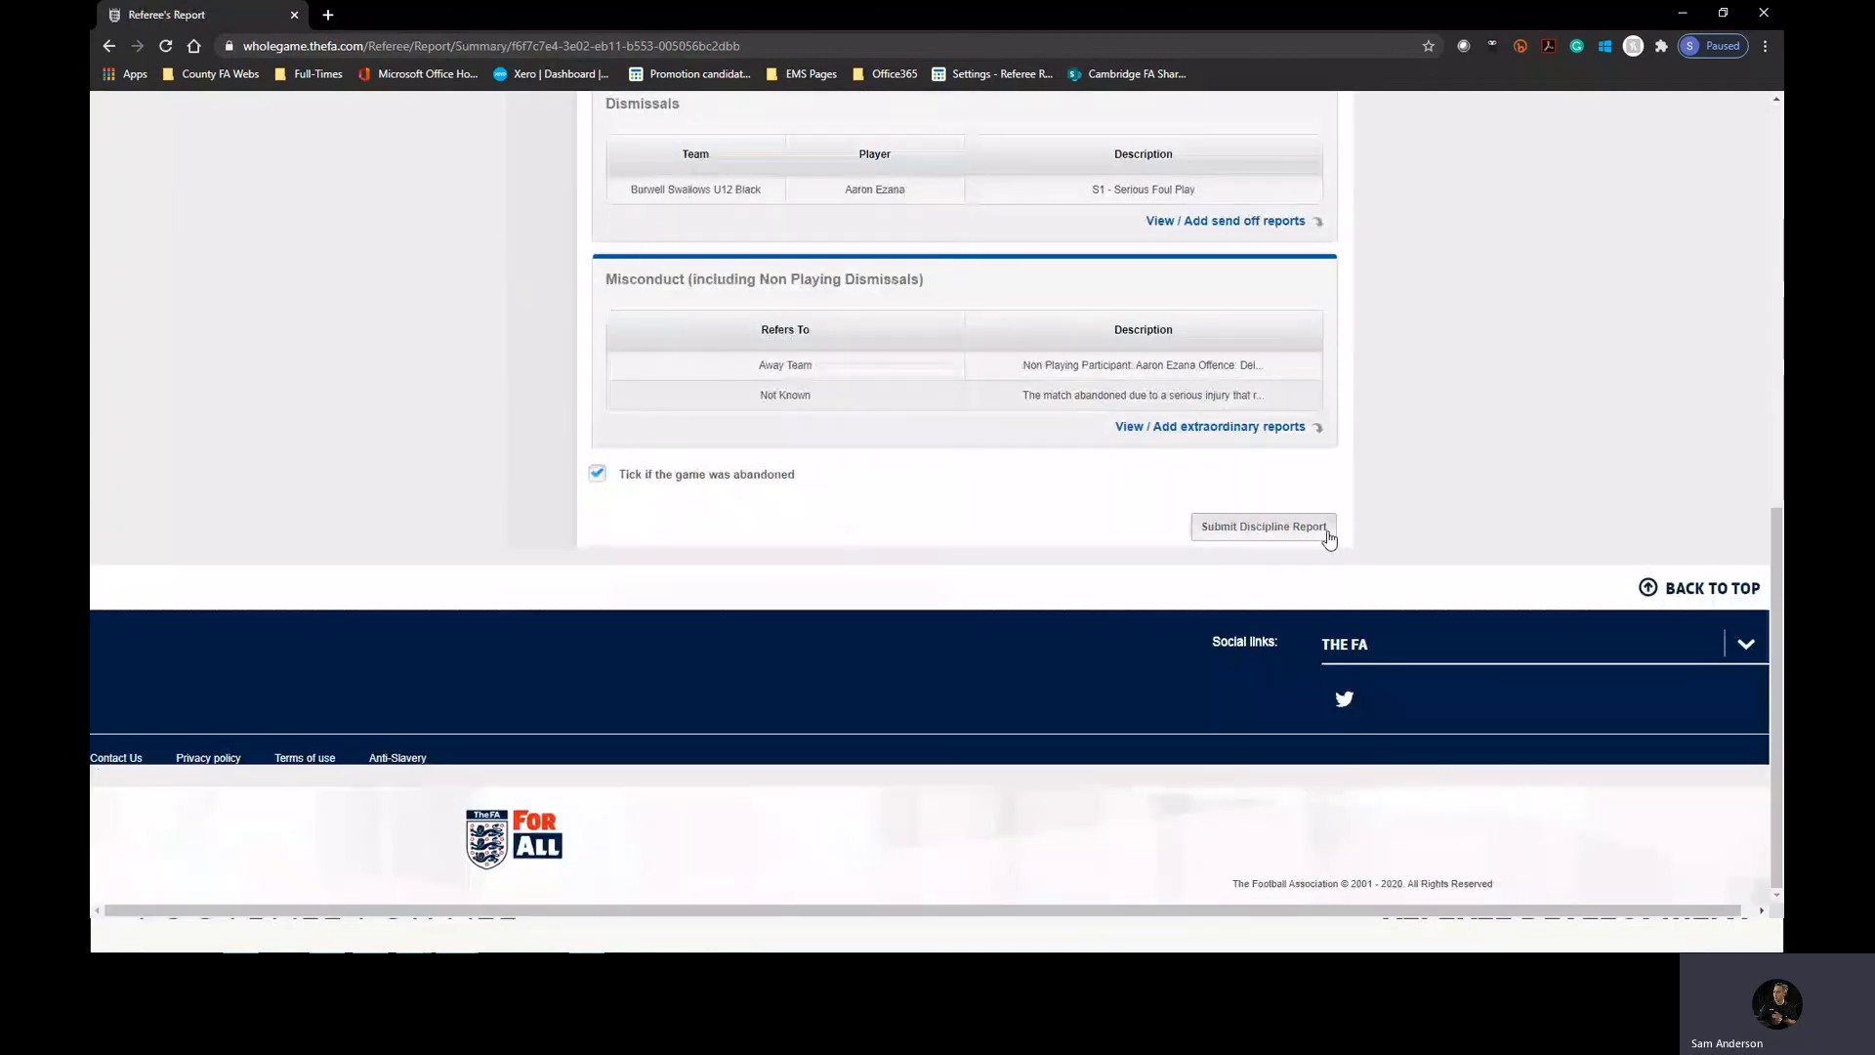
scroll(1208, 523, "up", 1)
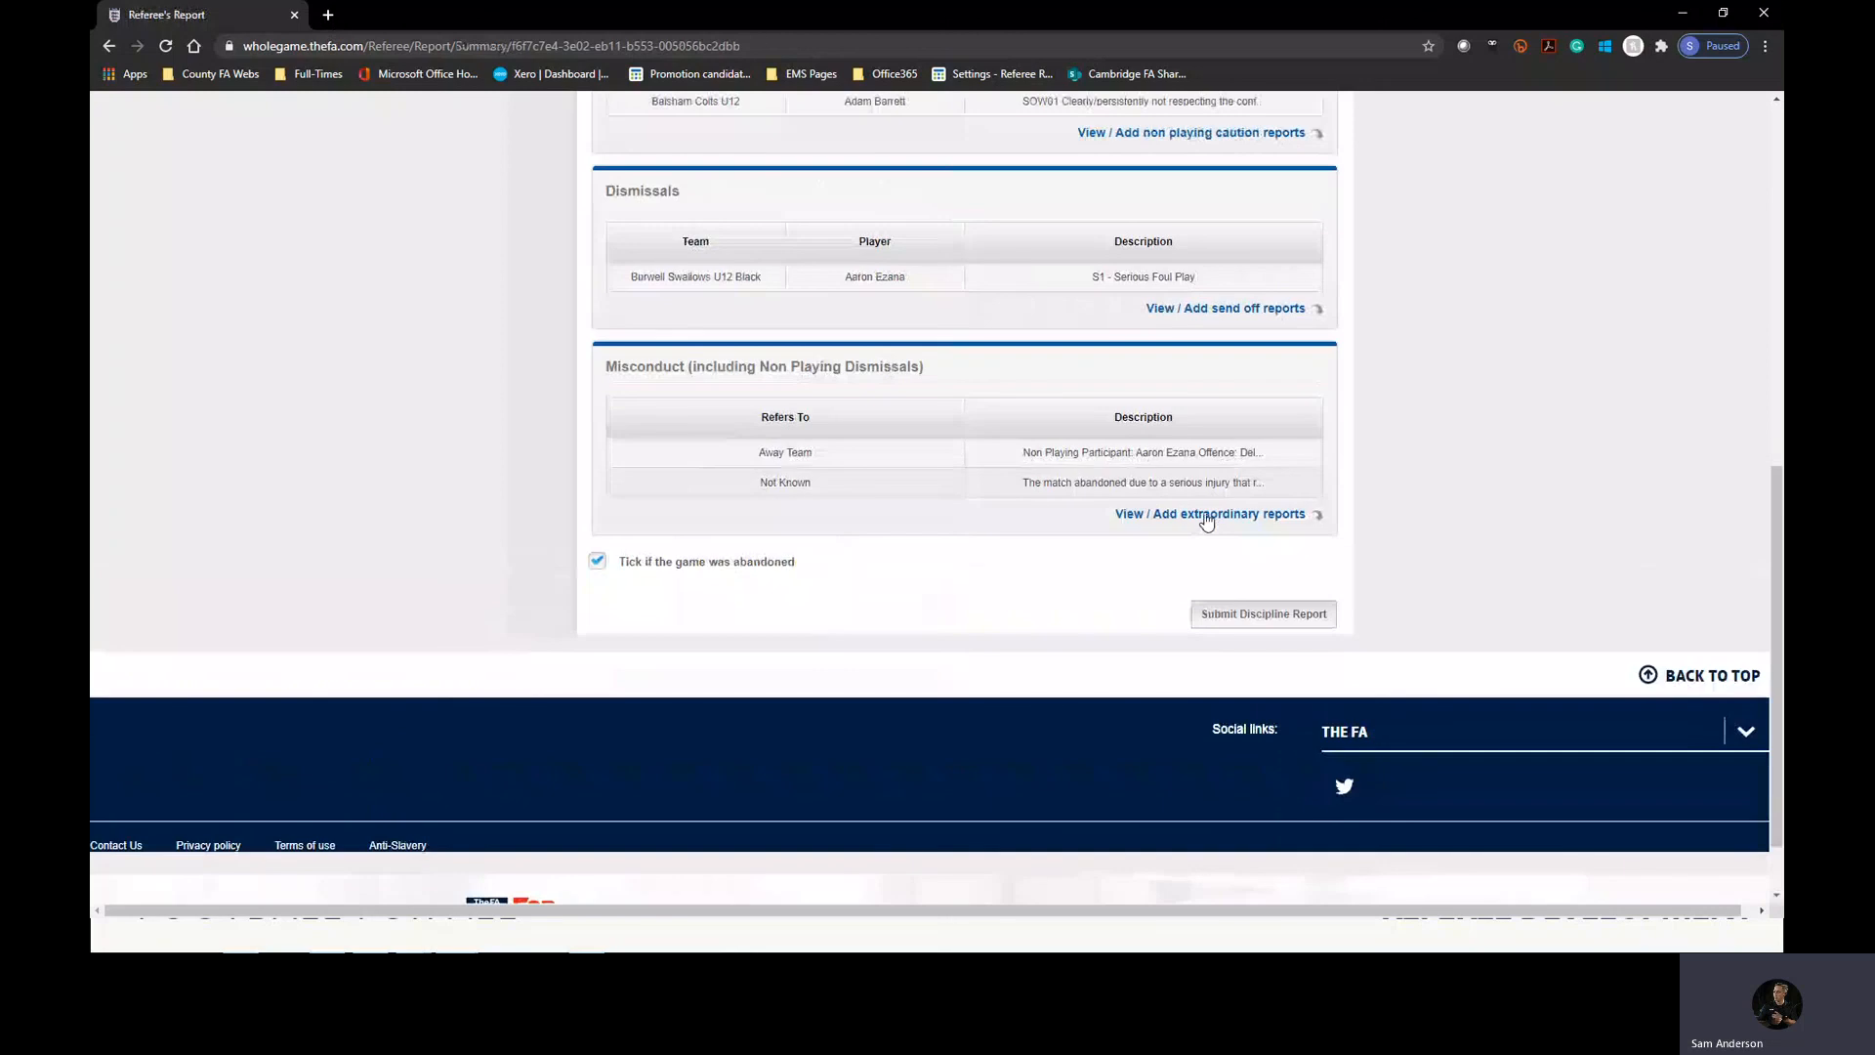
scroll(1208, 523, "up", 1)
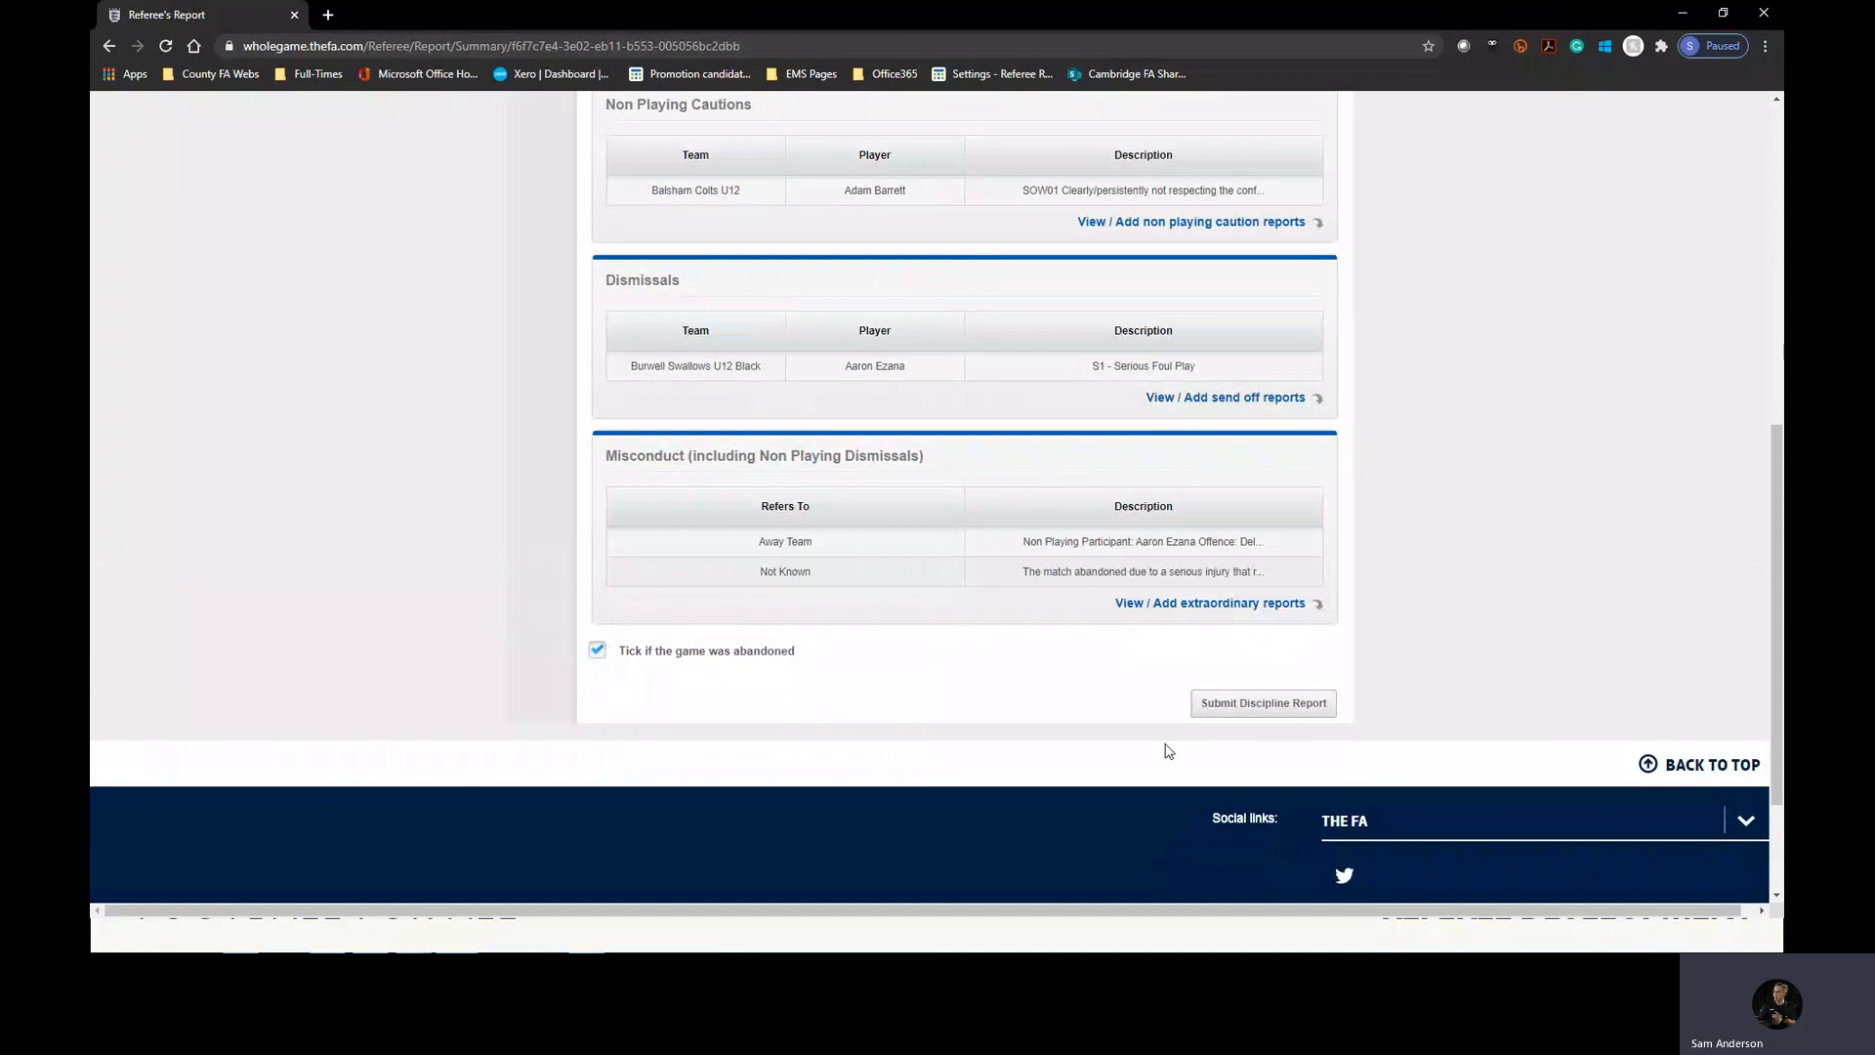
key("alt+Tab")
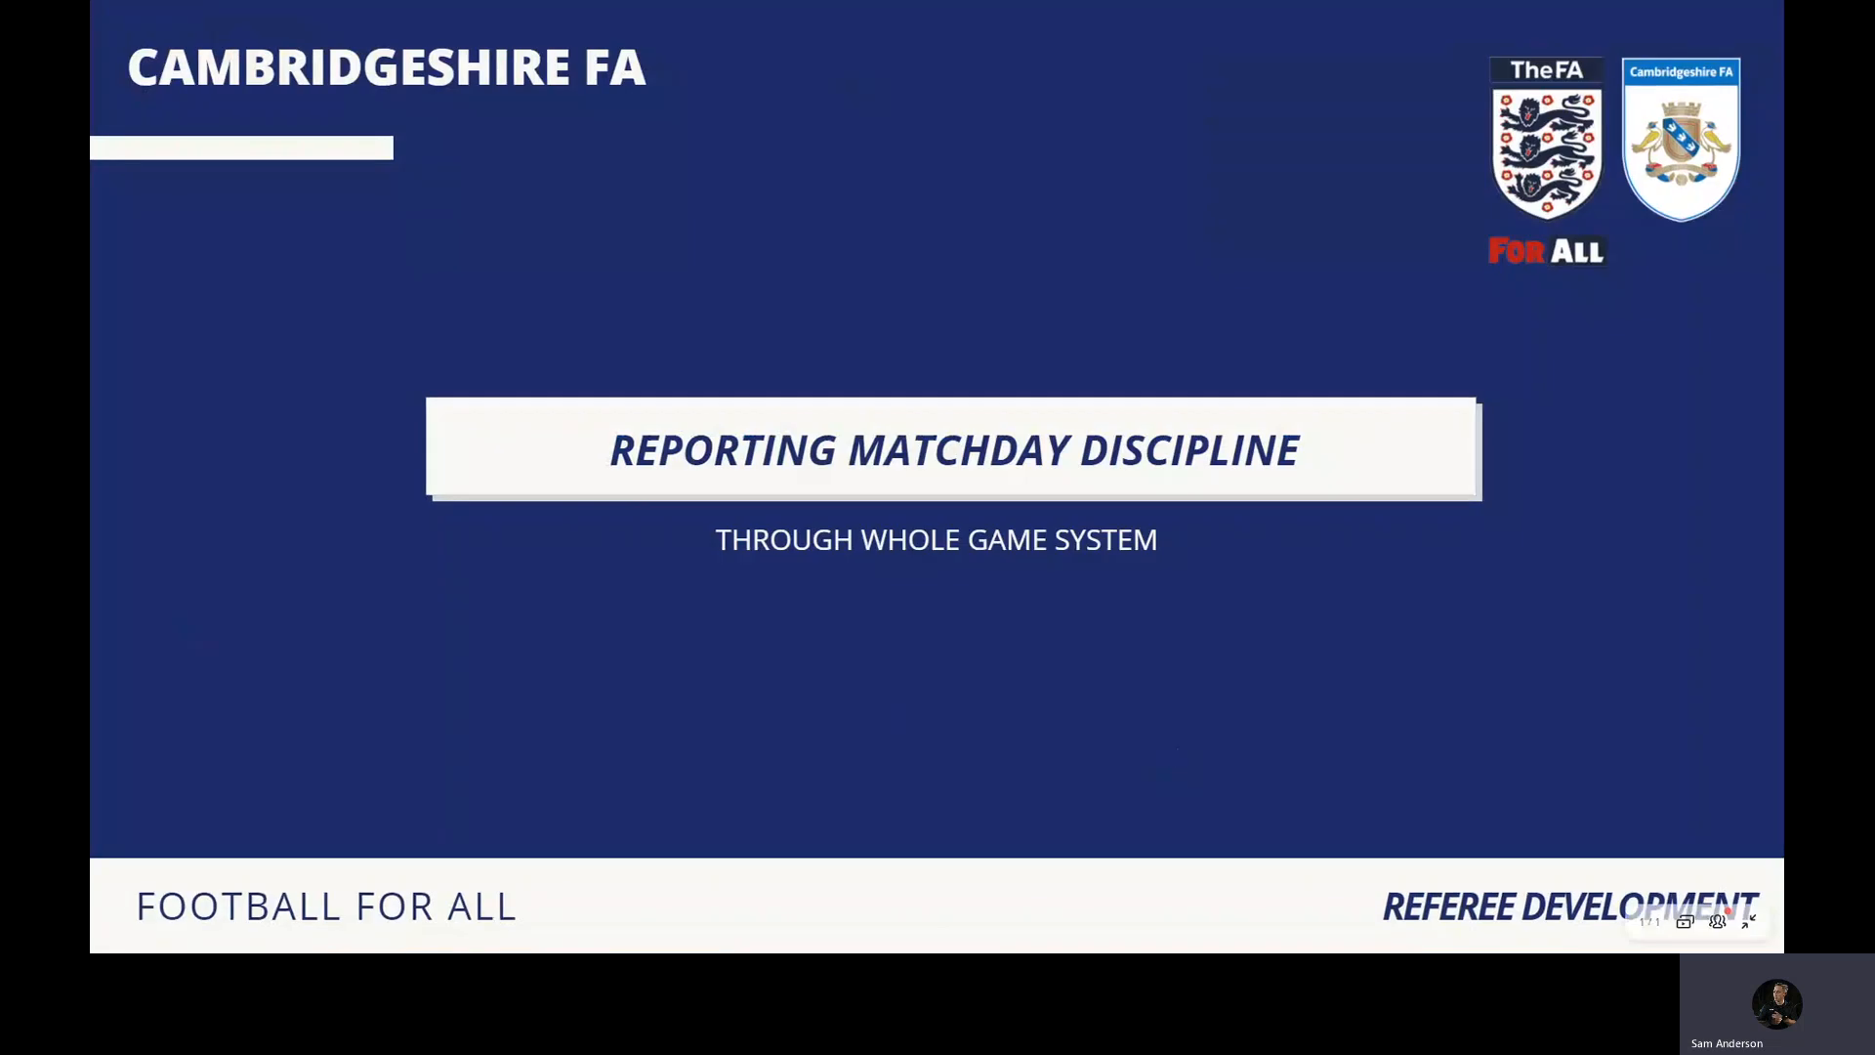